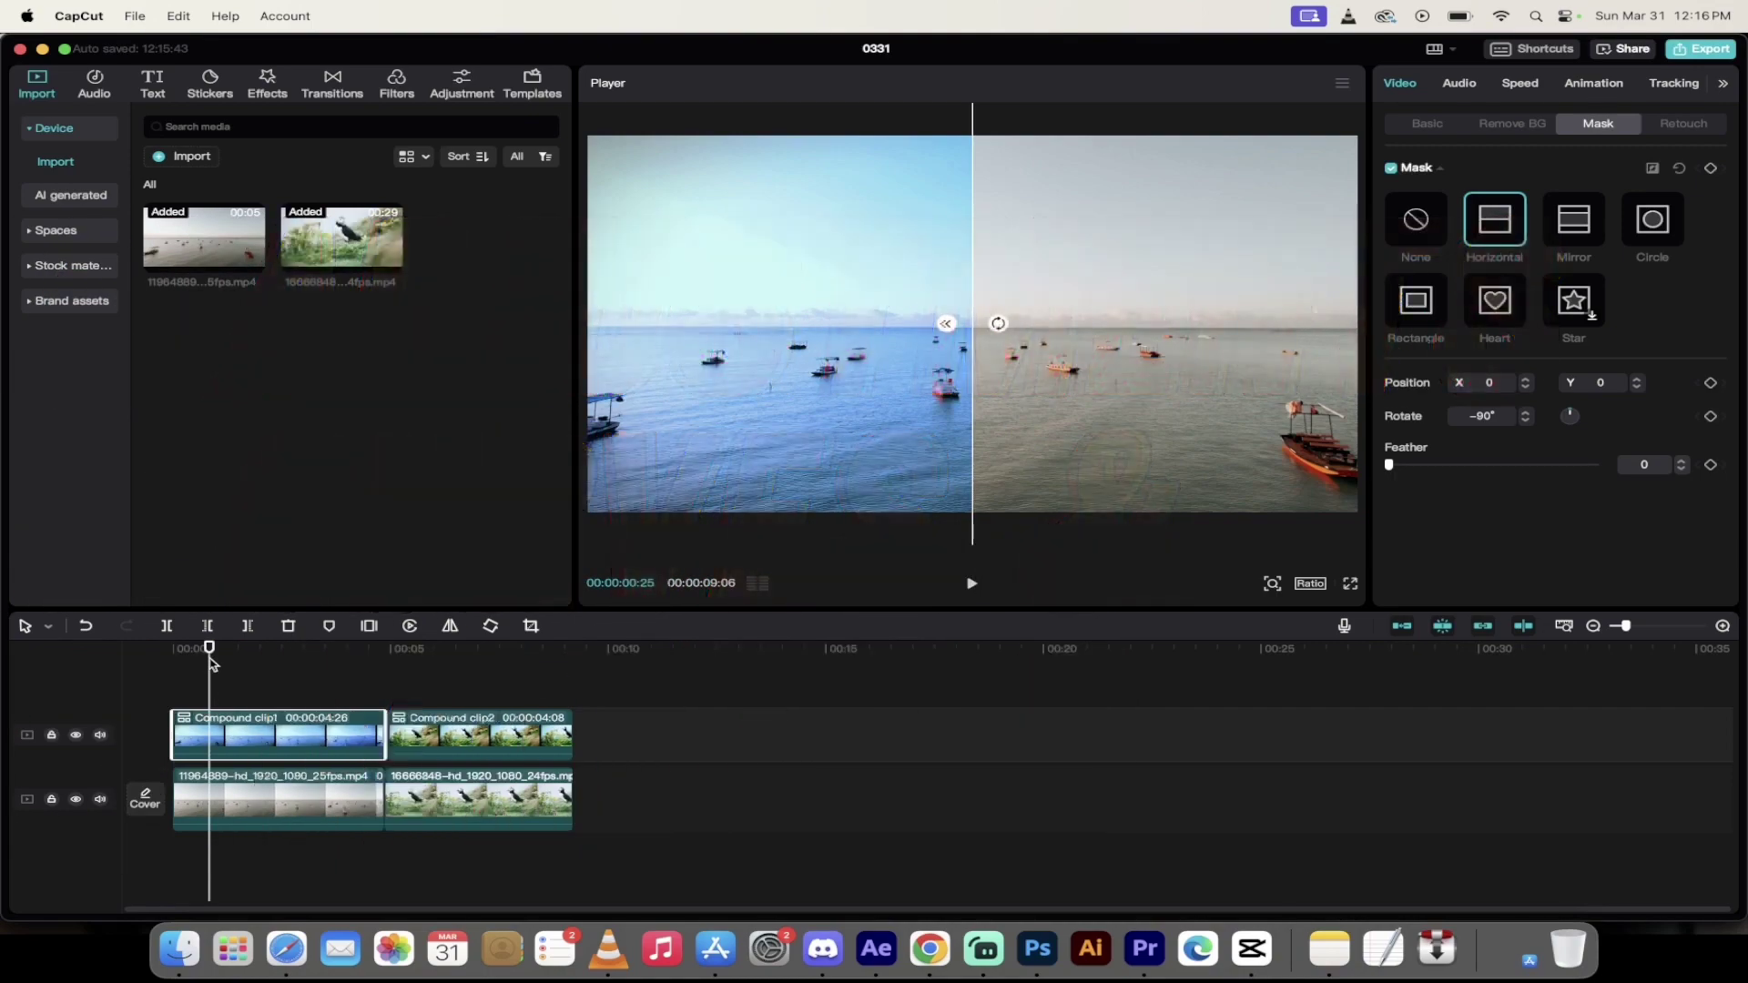
Sweep the horizontal mask's dividing line across the boat clip, first to X -960 and back to X 960, playing the video in between
left_click_drag(211, 653, 173, 654)
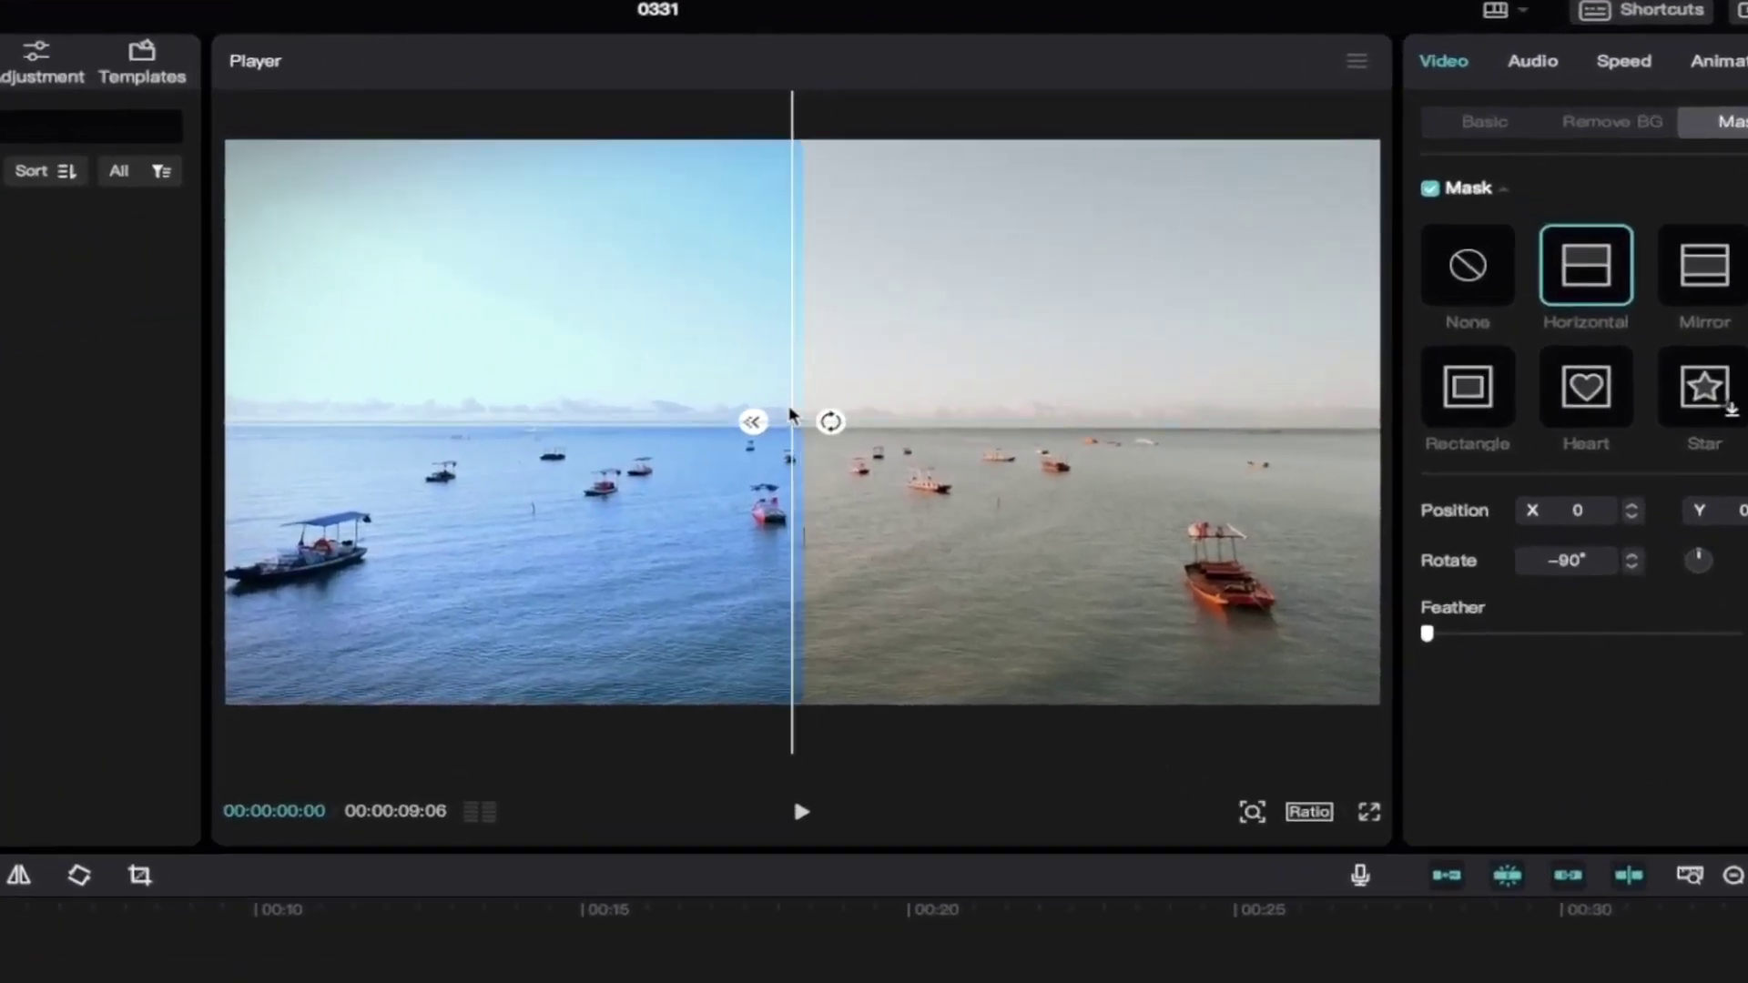
left_click_drag(876, 377, 362, 390)
key("space")
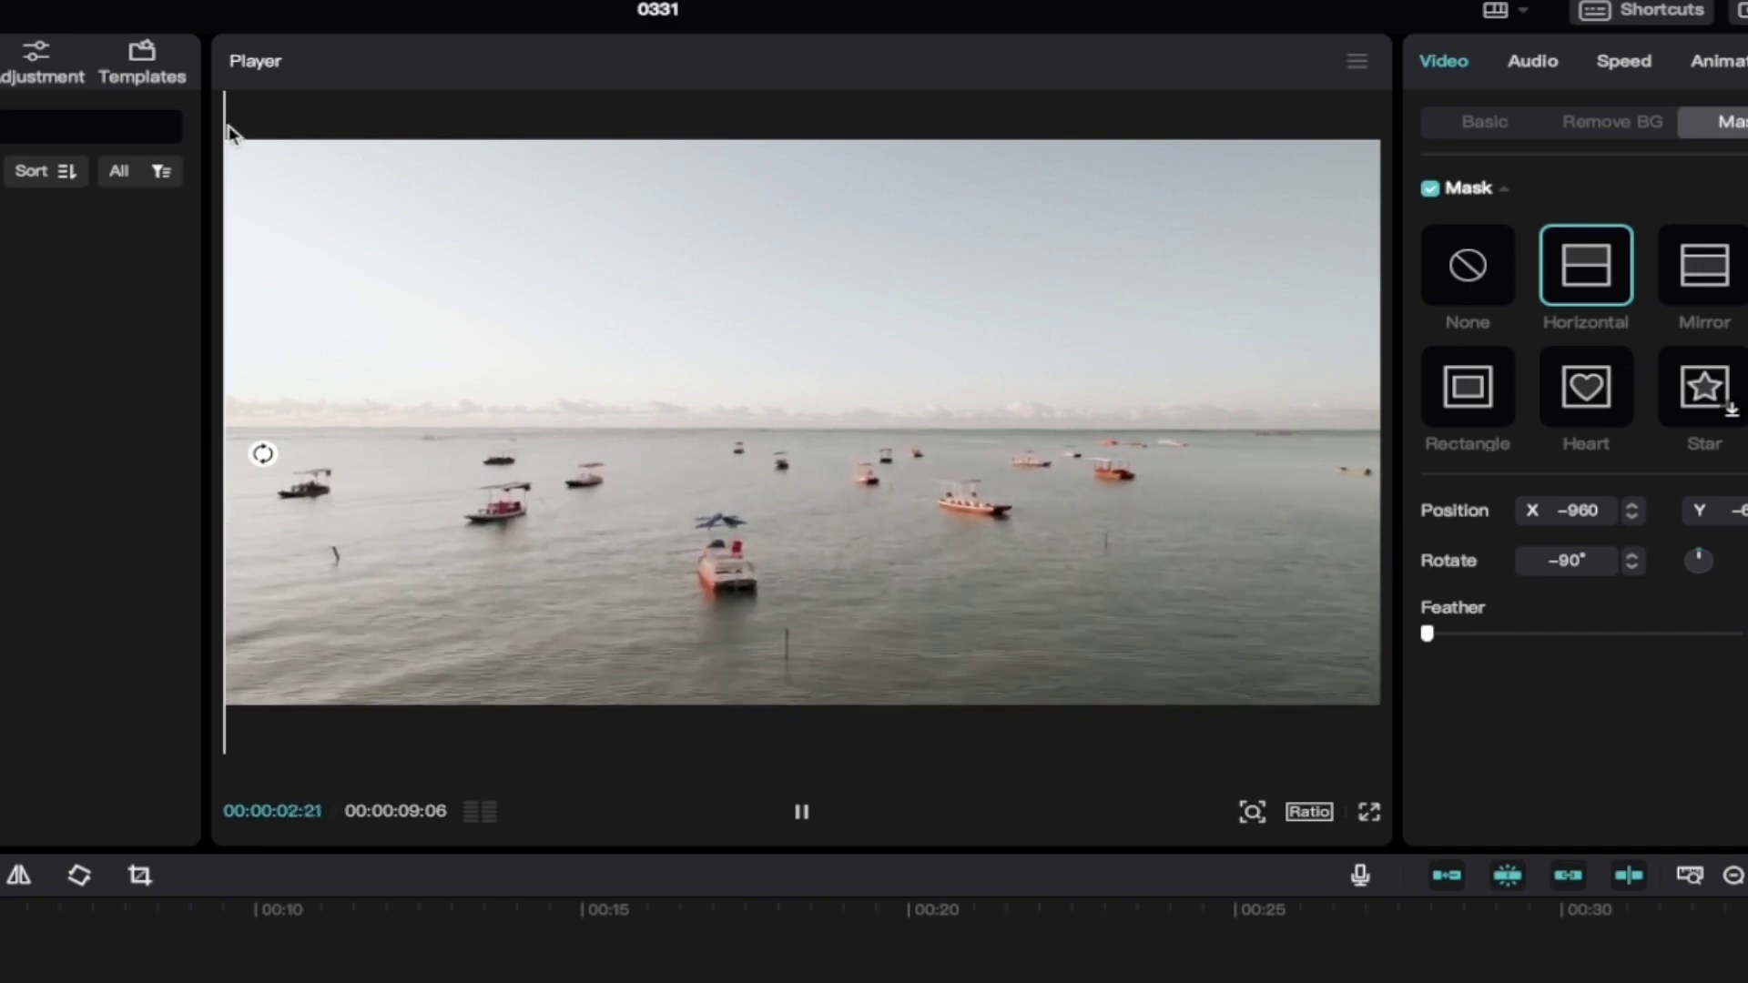
key("space")
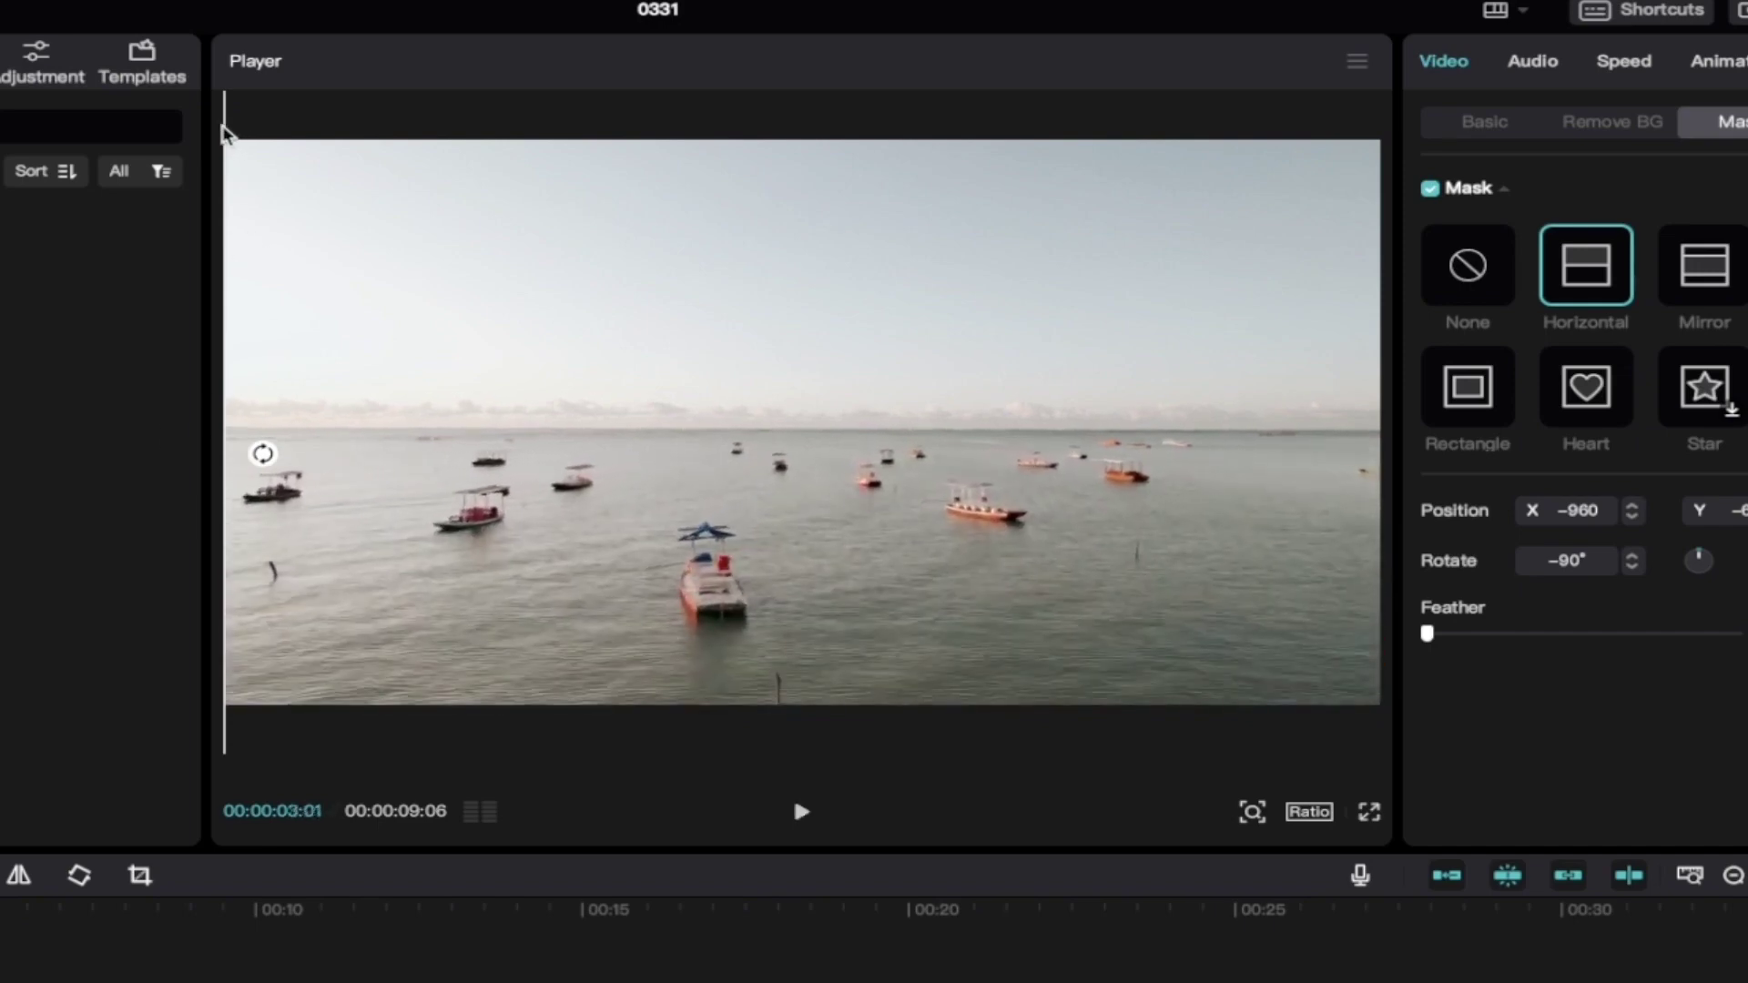
left_click_drag(229, 132, 1409, 187)
key("space")
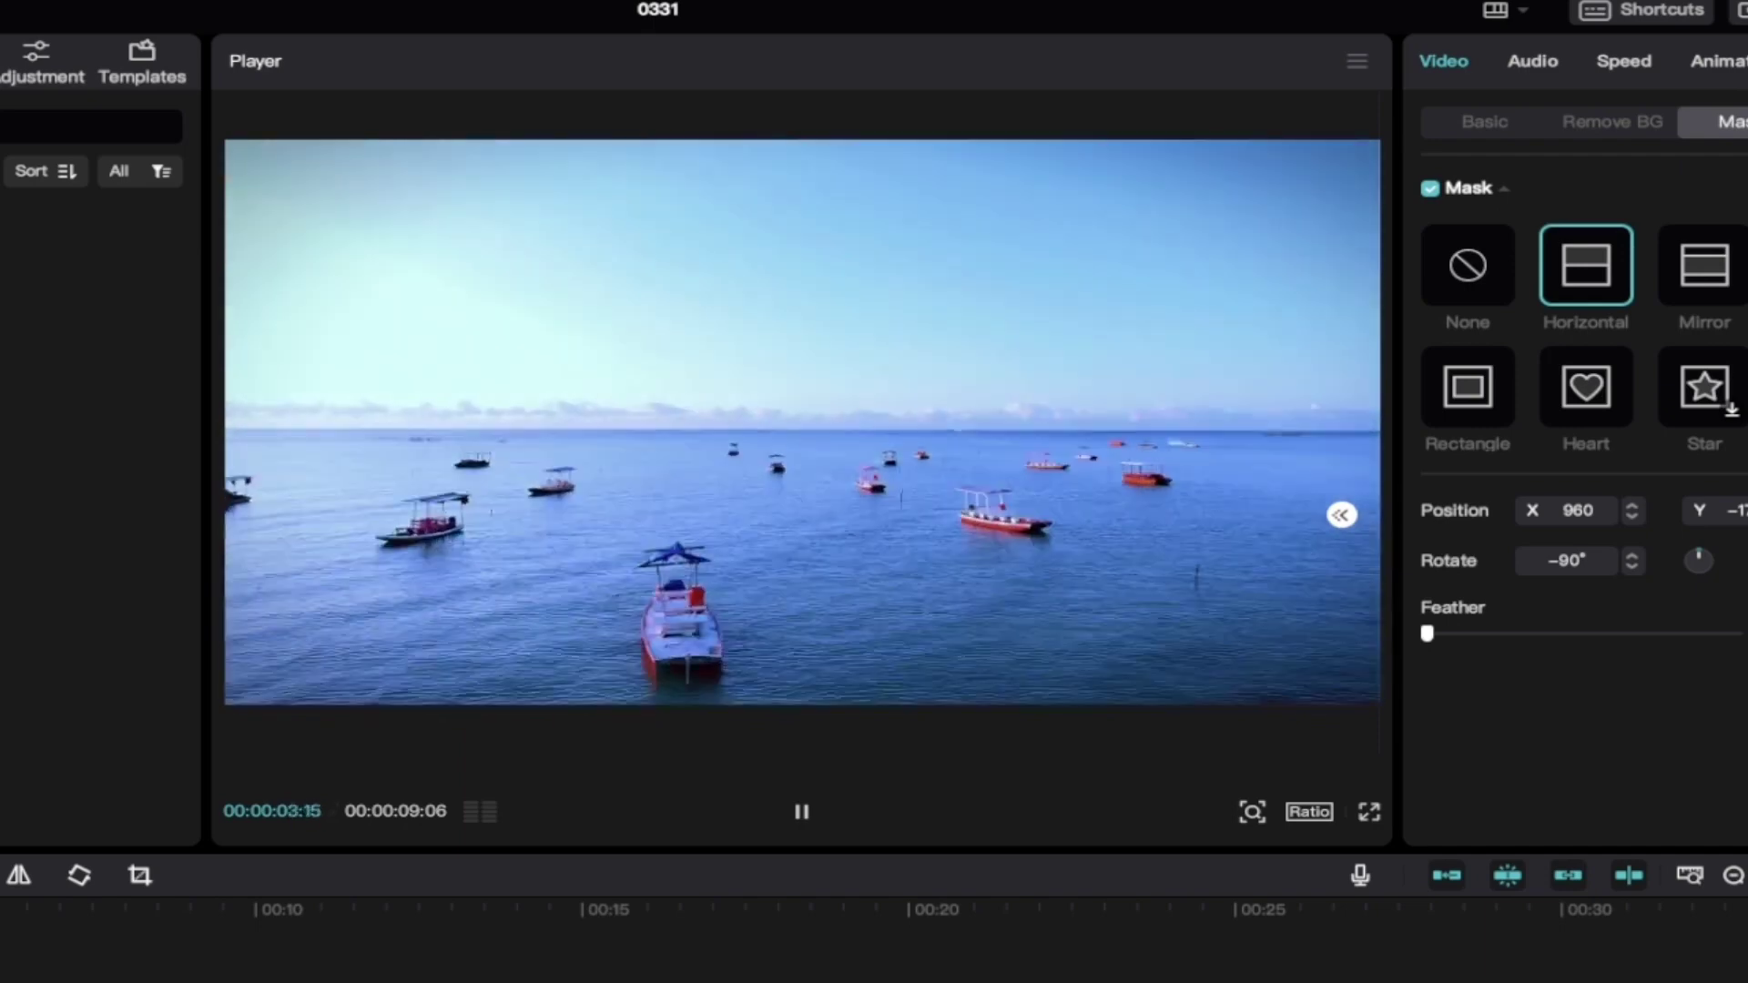
key("space")
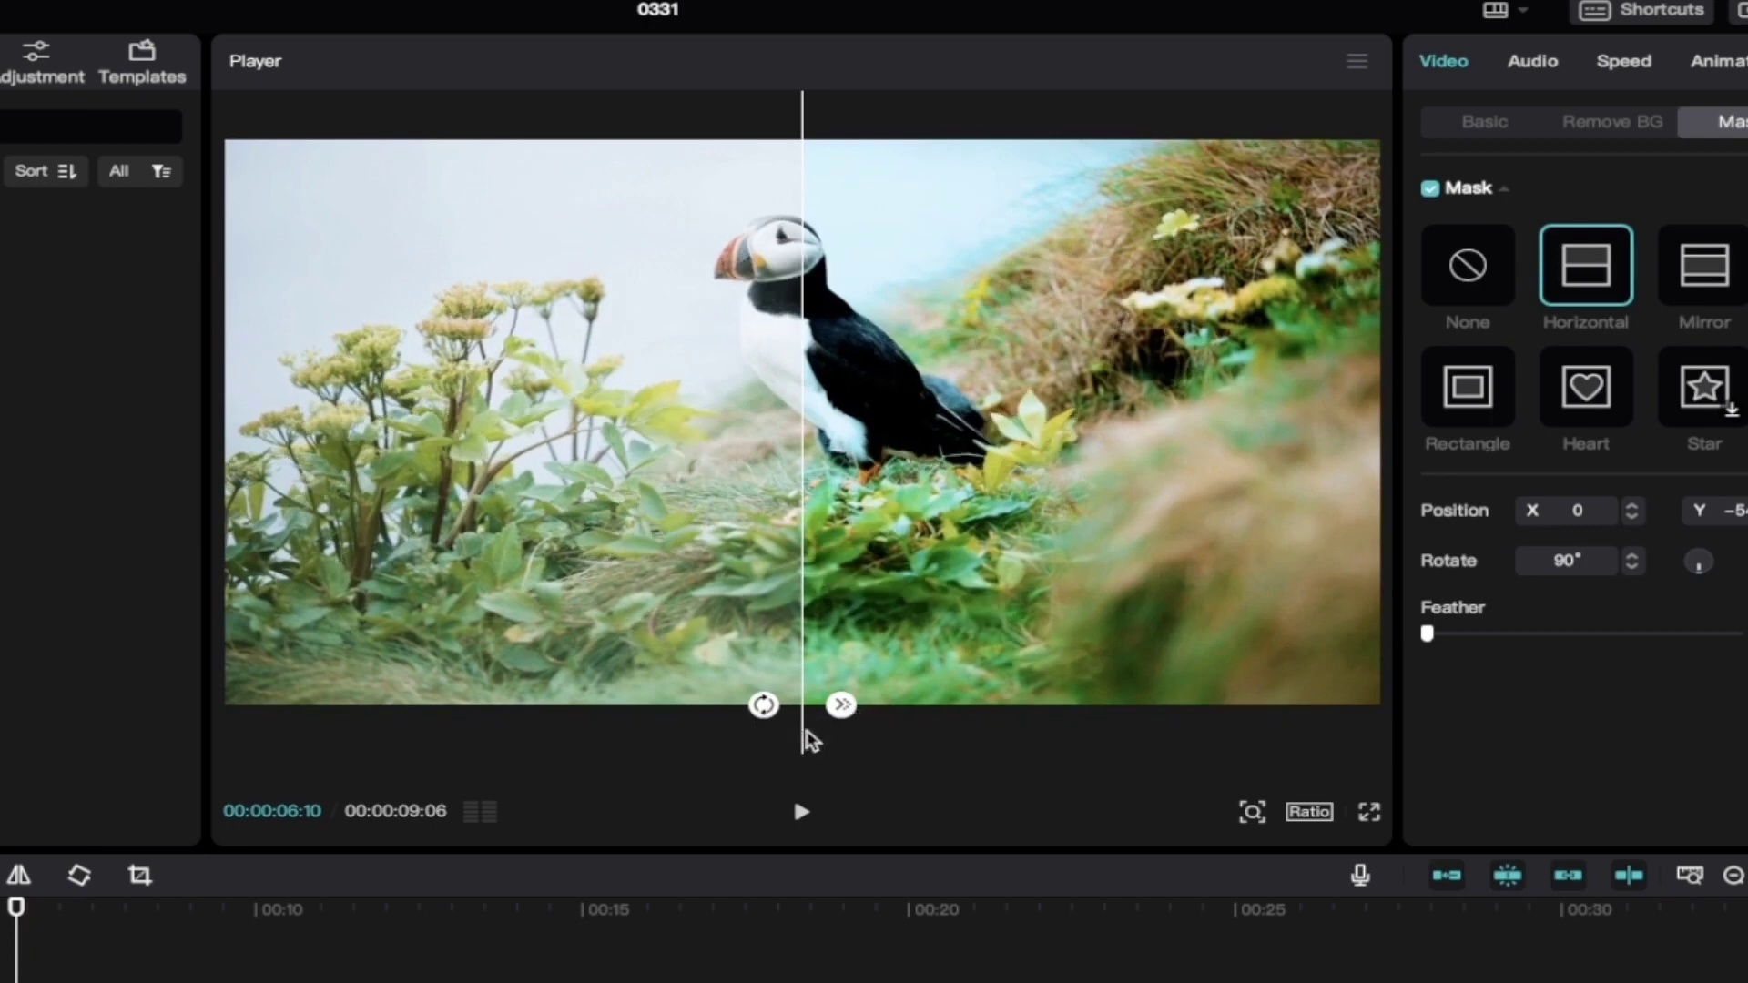
Sweep the puffin clip's vertical mask line across the frame to its right edge and back to X -960
left_click_drag(808, 730, 1607, 744)
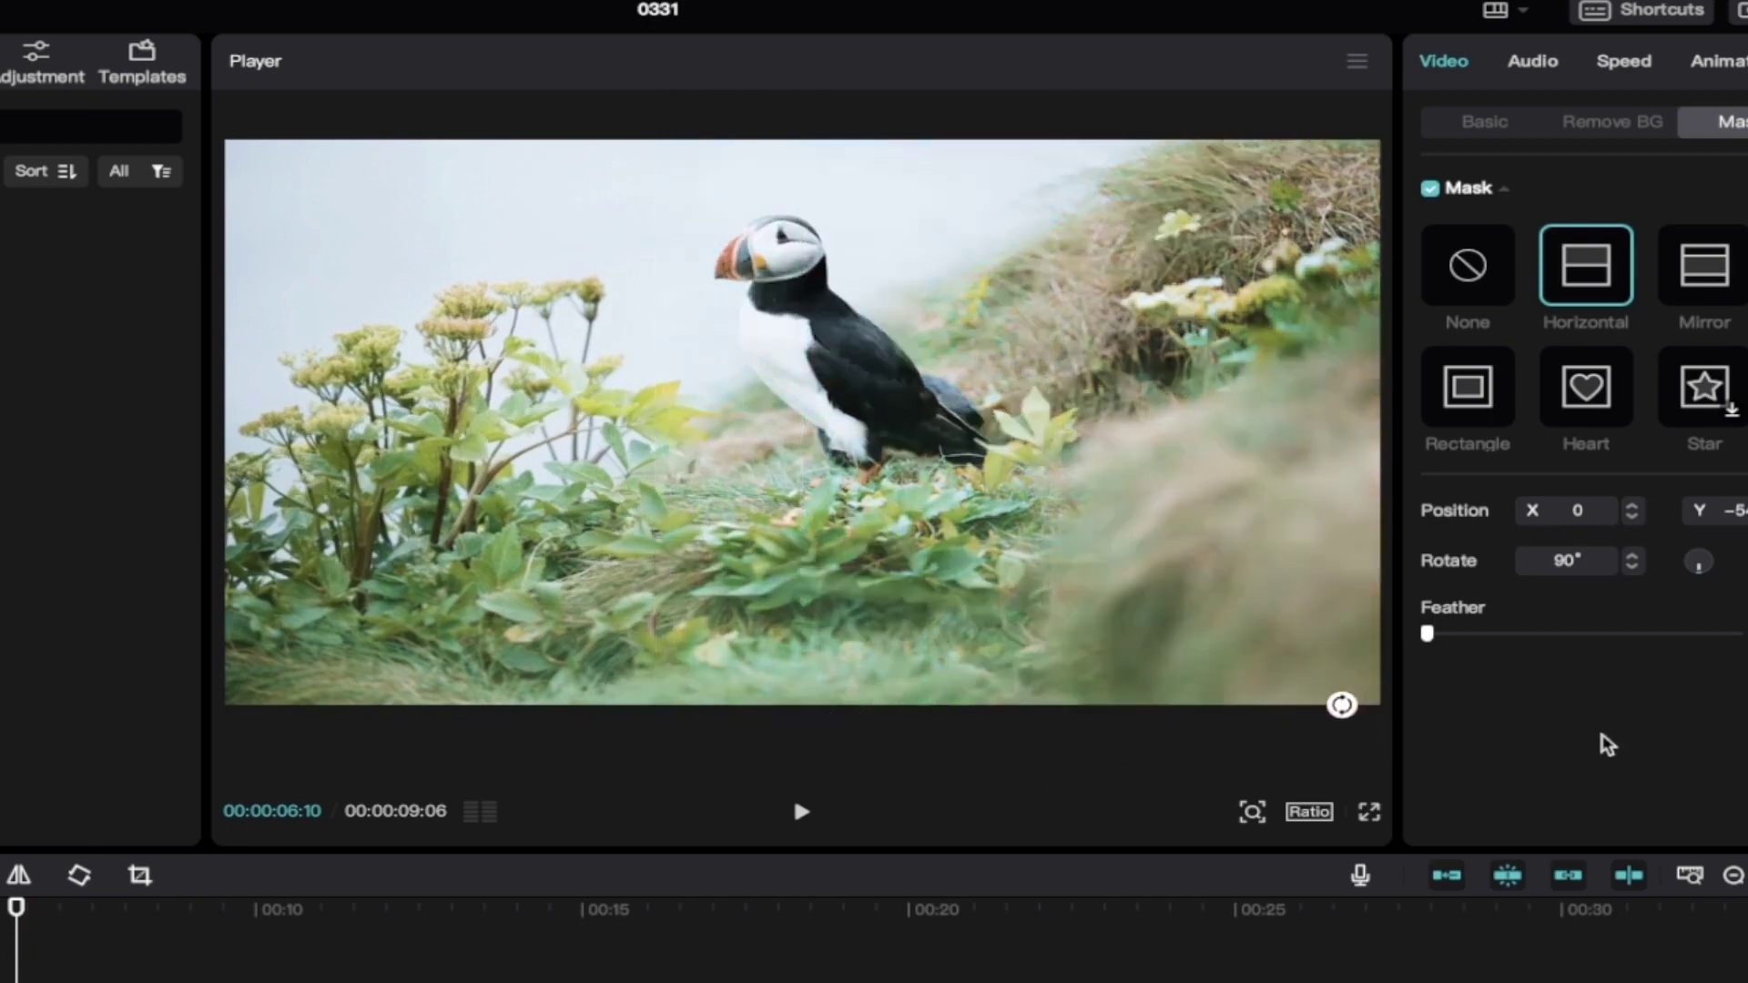
left_click_drag(1387, 728, 224, 774)
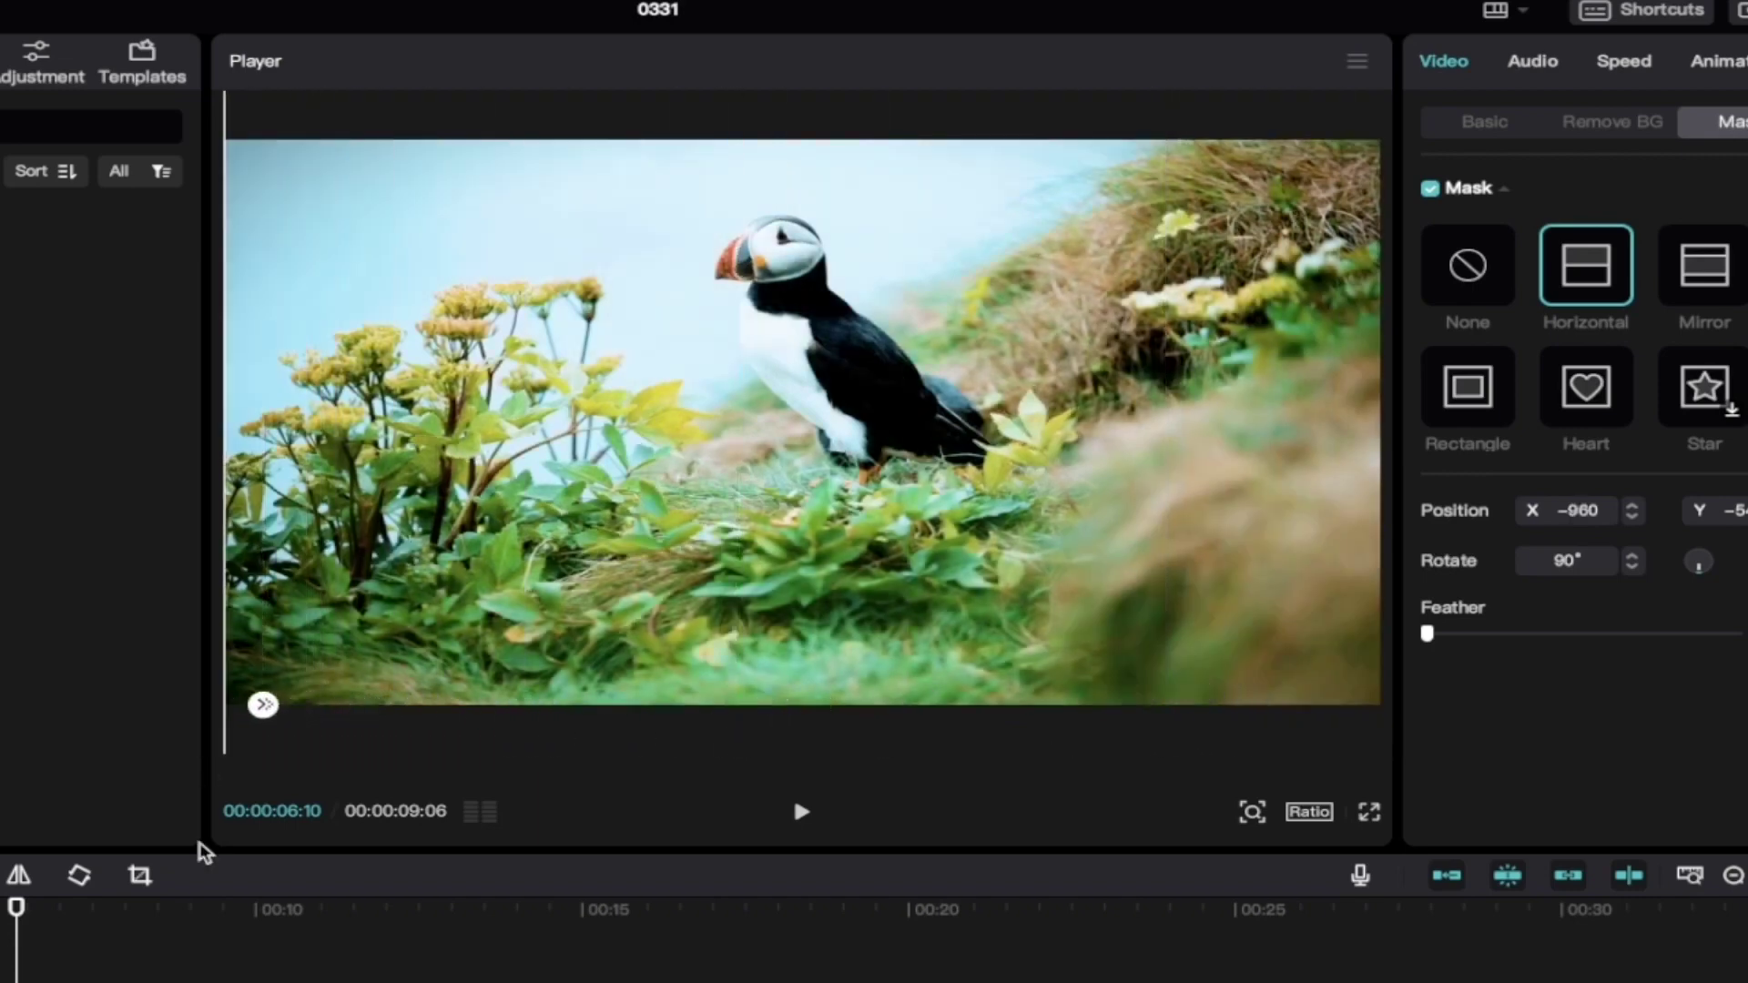
left_click(203, 910)
left_click_drag(78, 938, 144, 924)
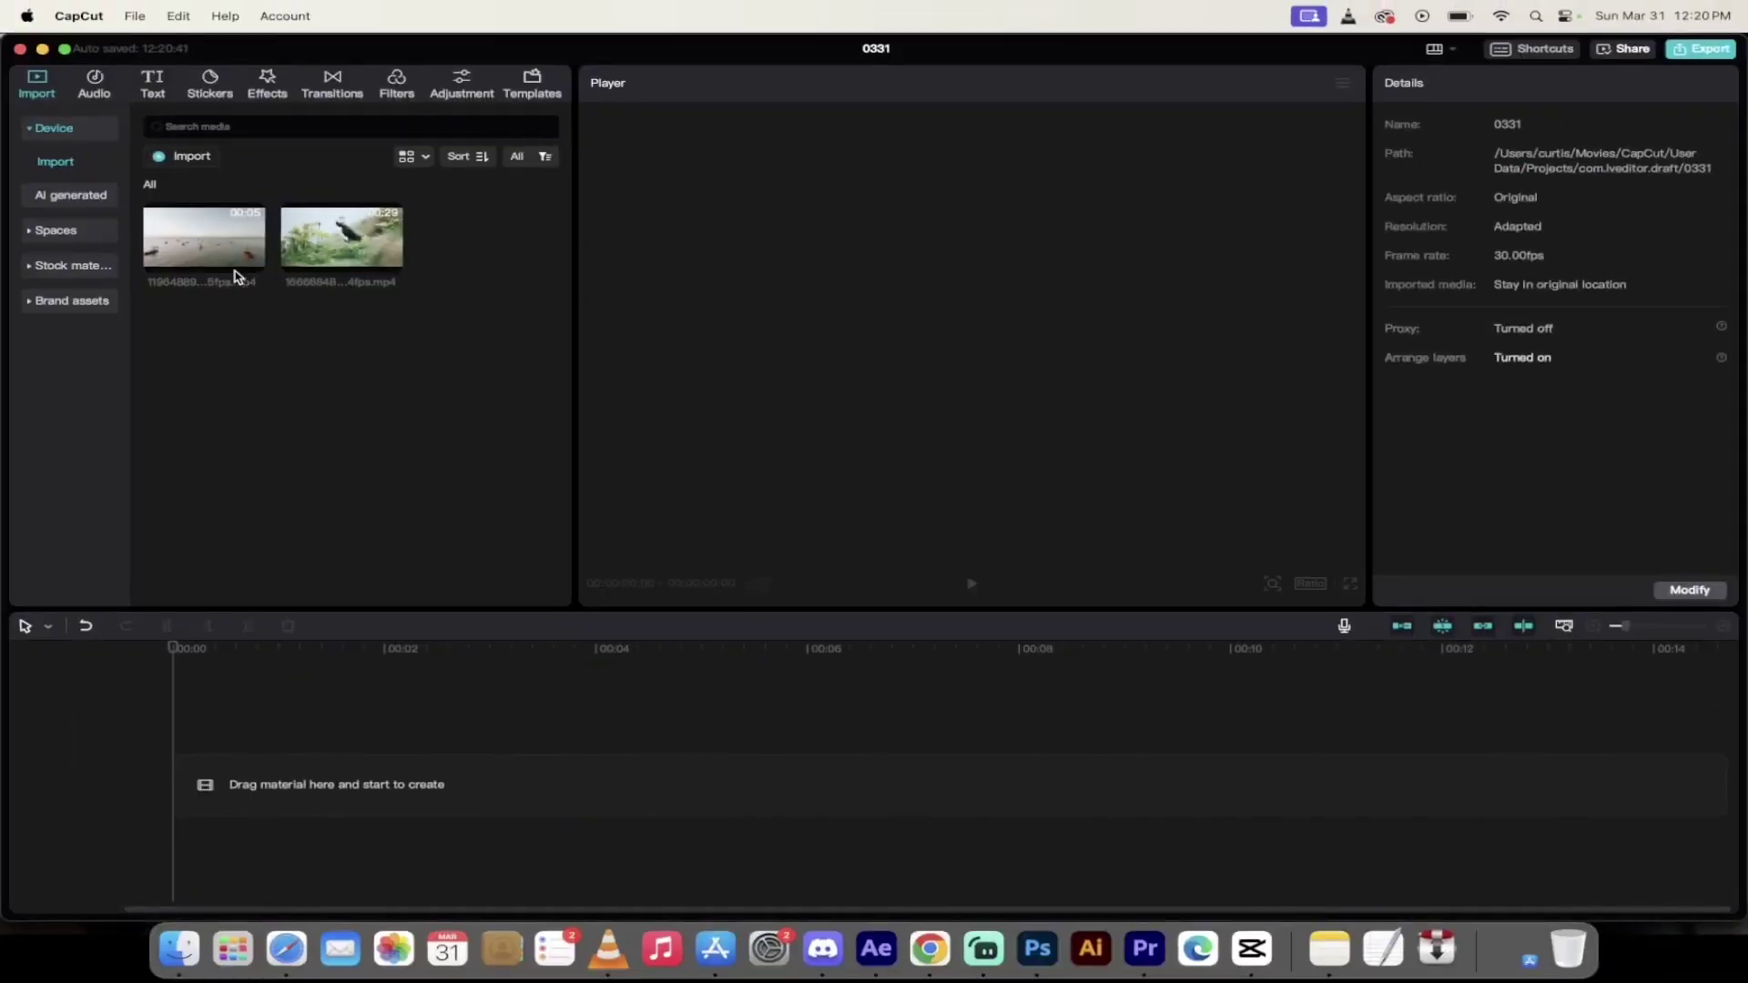
Place the boat video at the start of the empty timeline and move the playhead to 00:00:00:14
left_click_drag(235, 276, 320, 810)
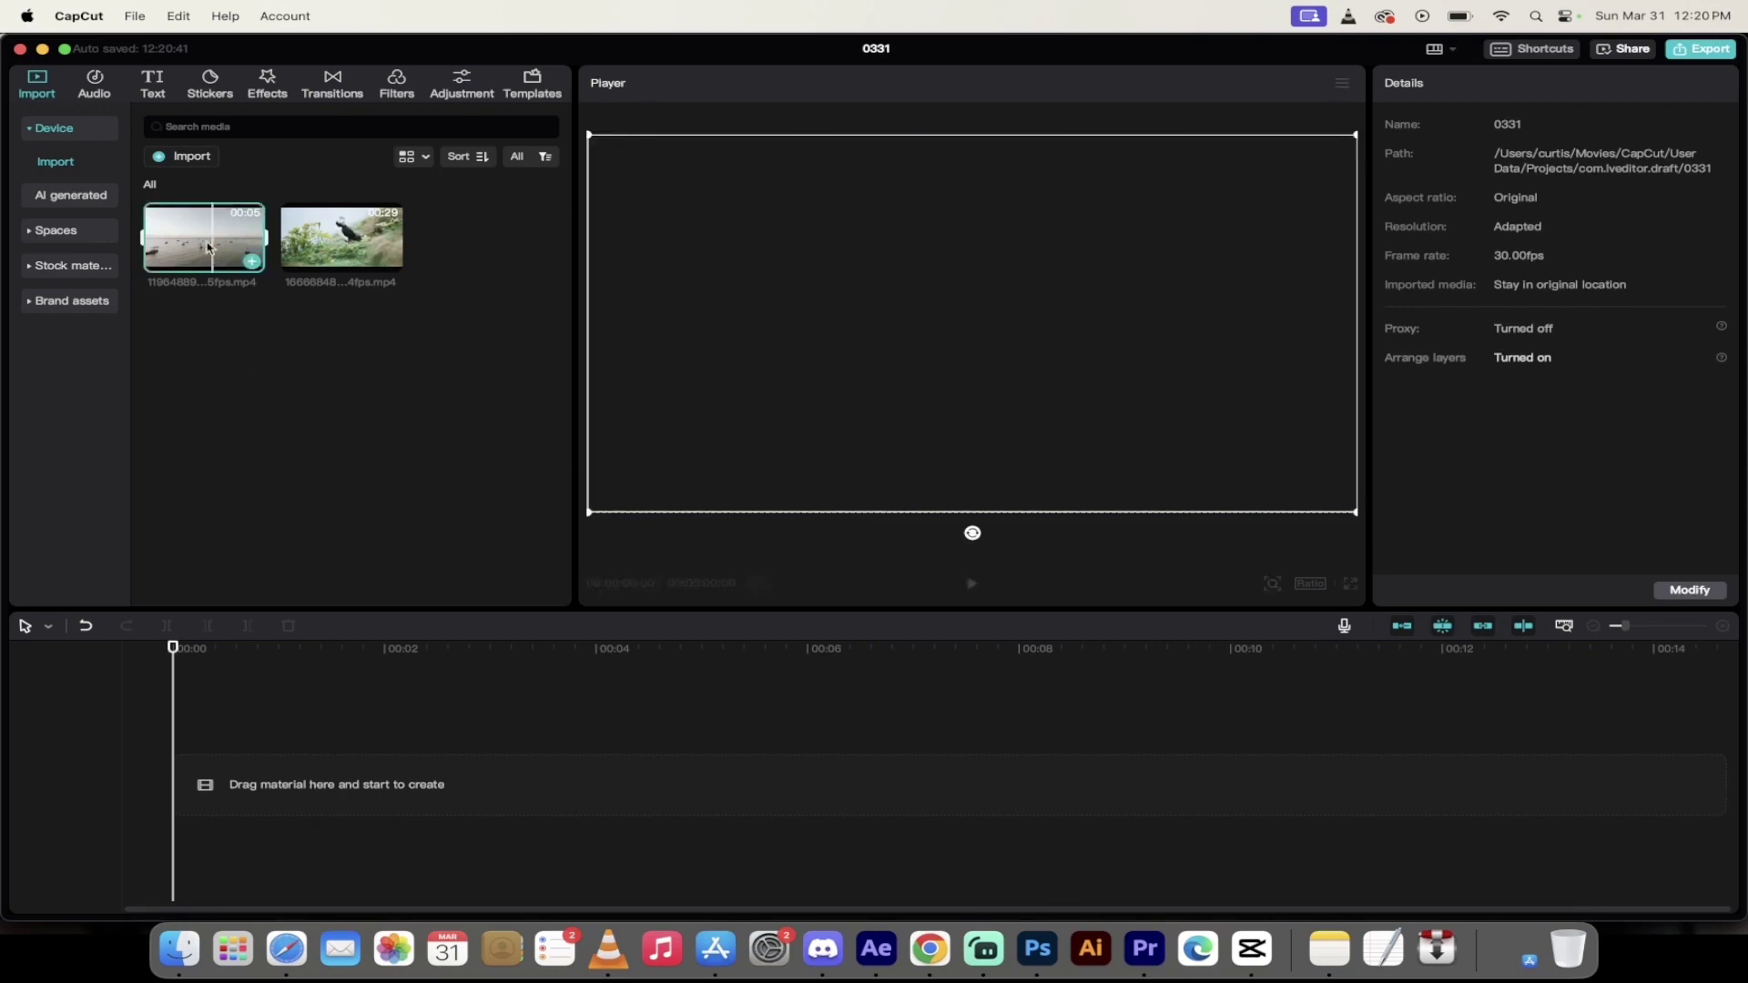
left_click_drag(246, 257, 177, 788)
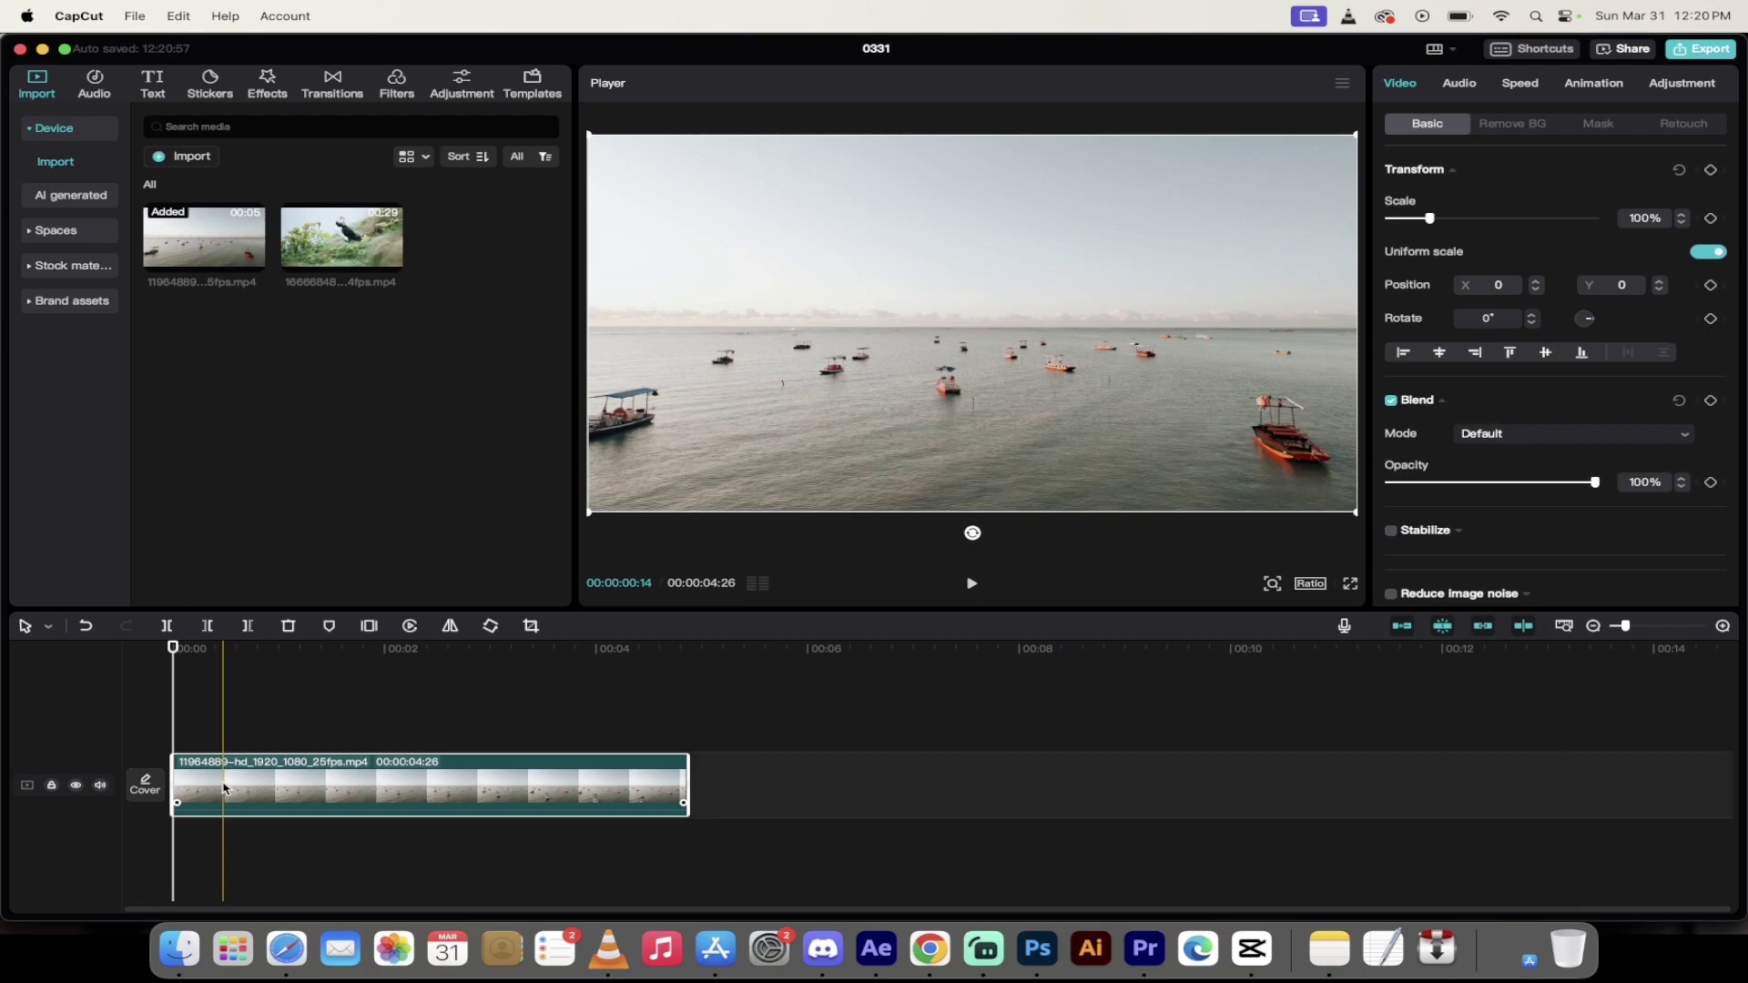
left_click(315, 656)
left_click_drag(314, 657, 224, 654)
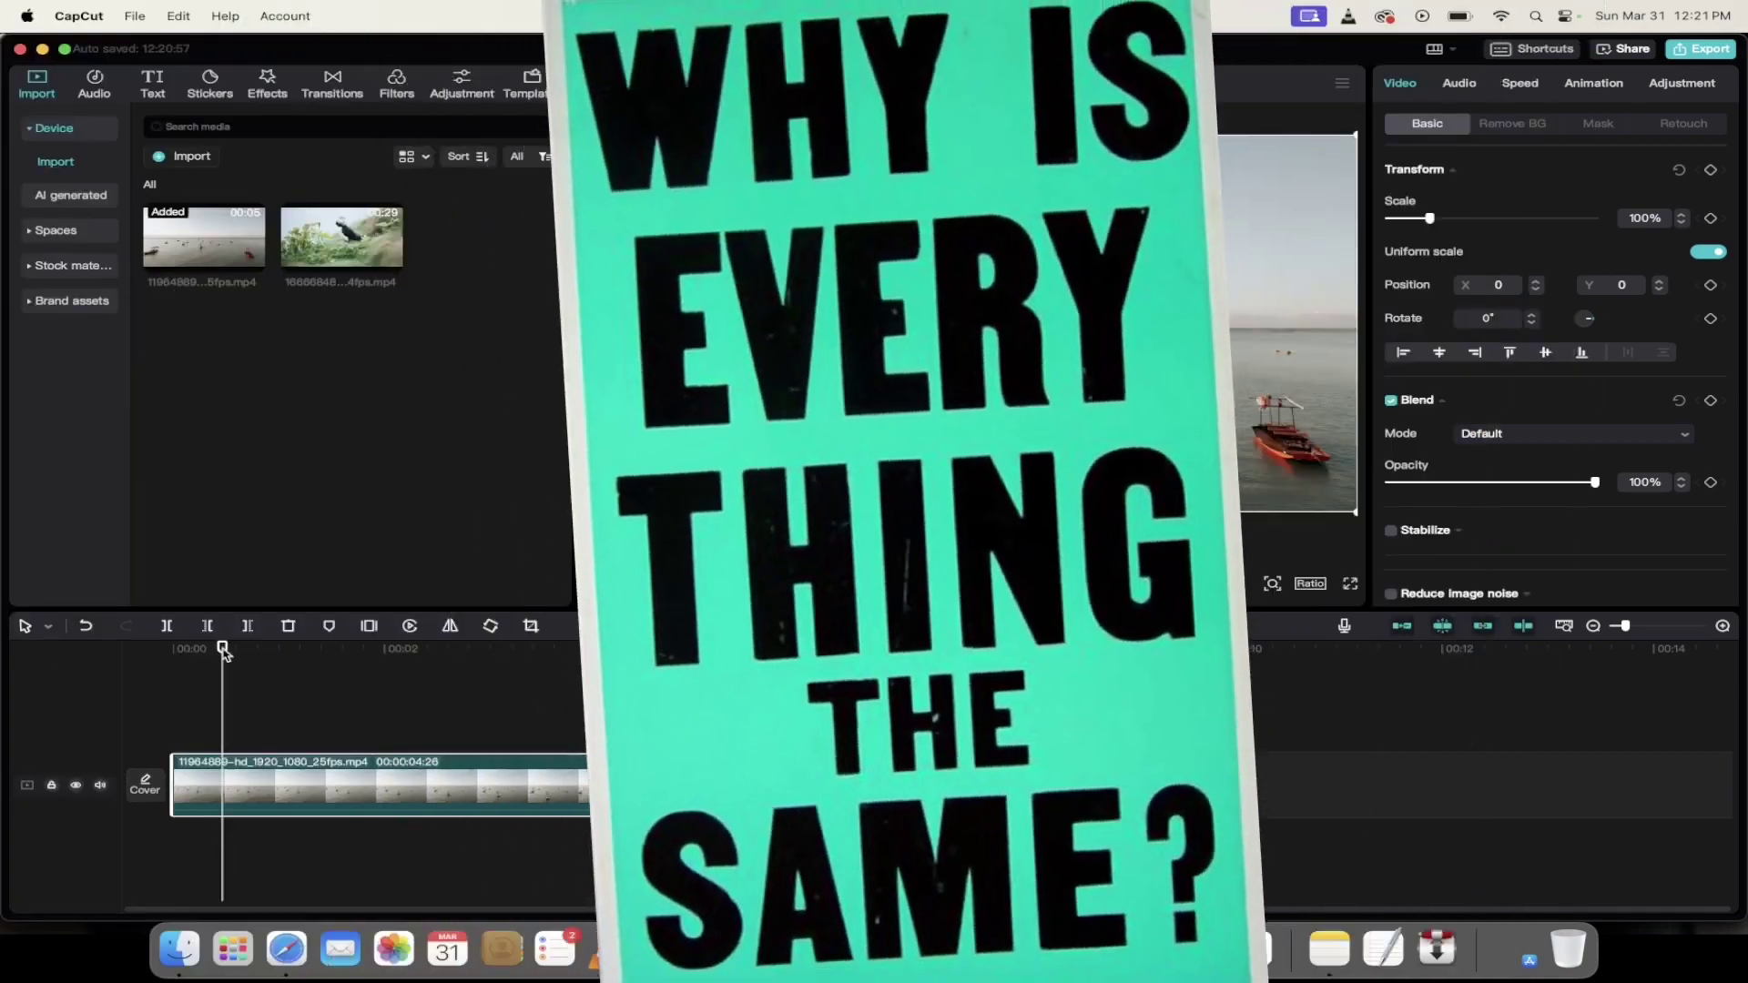
Stack a second copy of the boat video on a new track directly above the first, aligned to the start
left_click(198, 235)
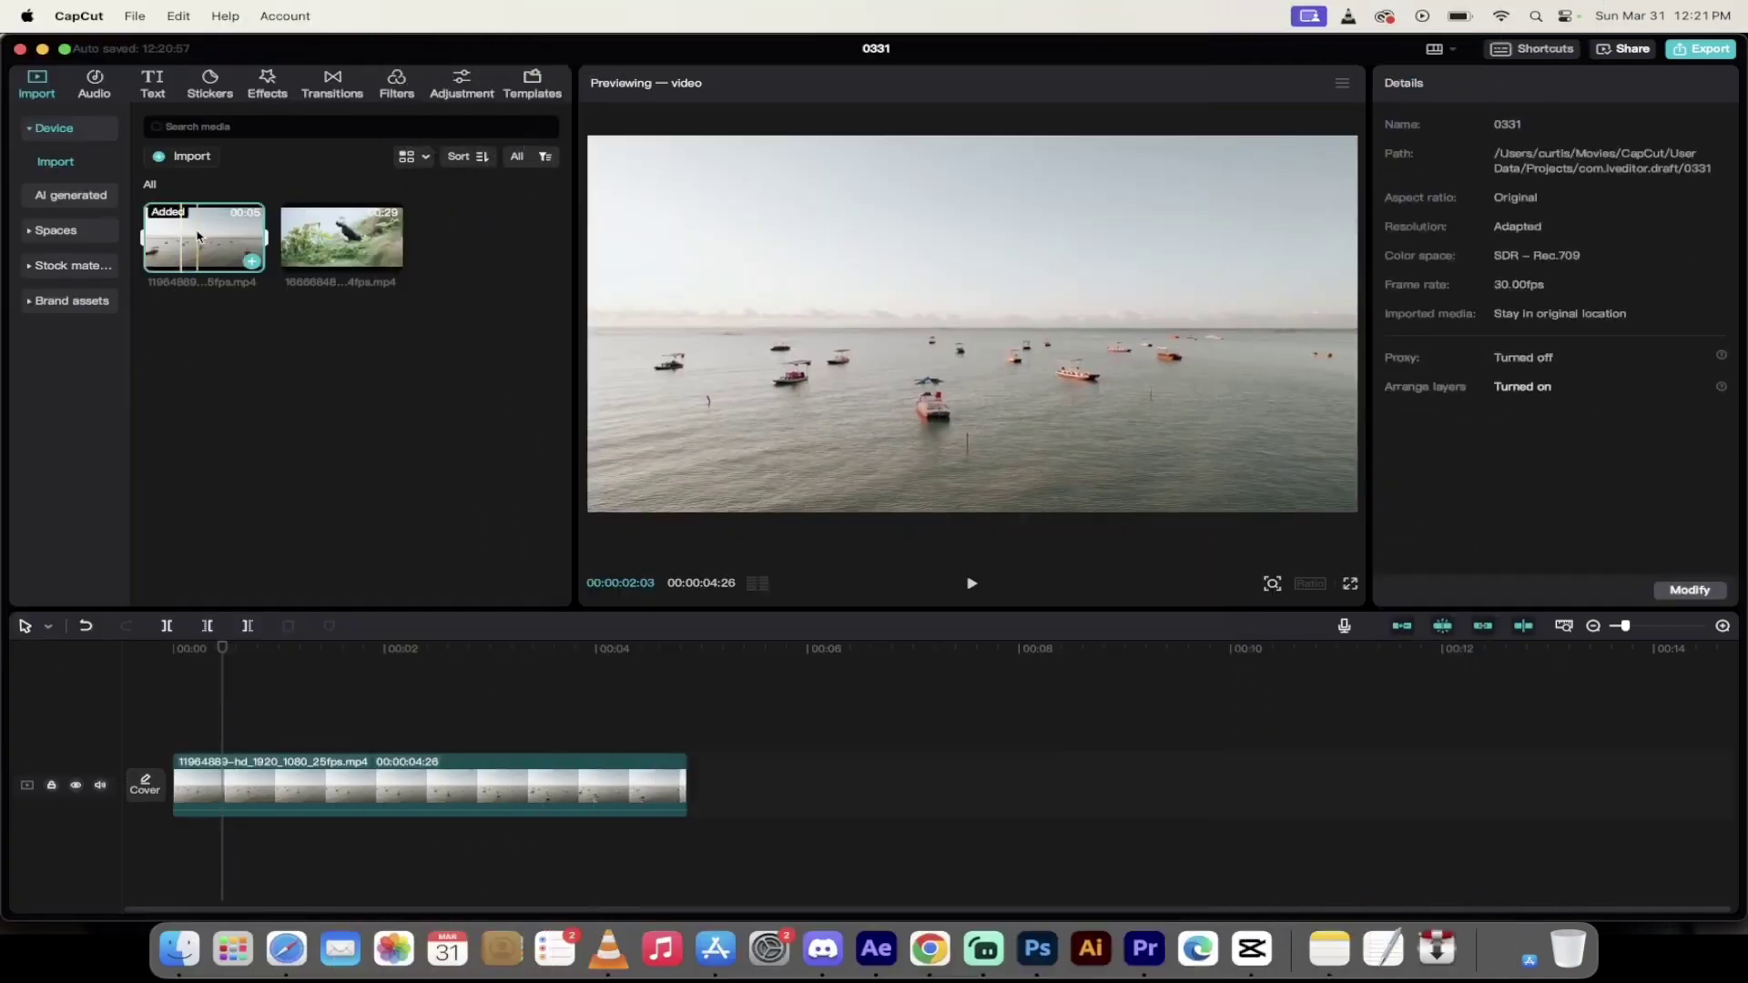
left_click_drag(198, 235, 177, 739)
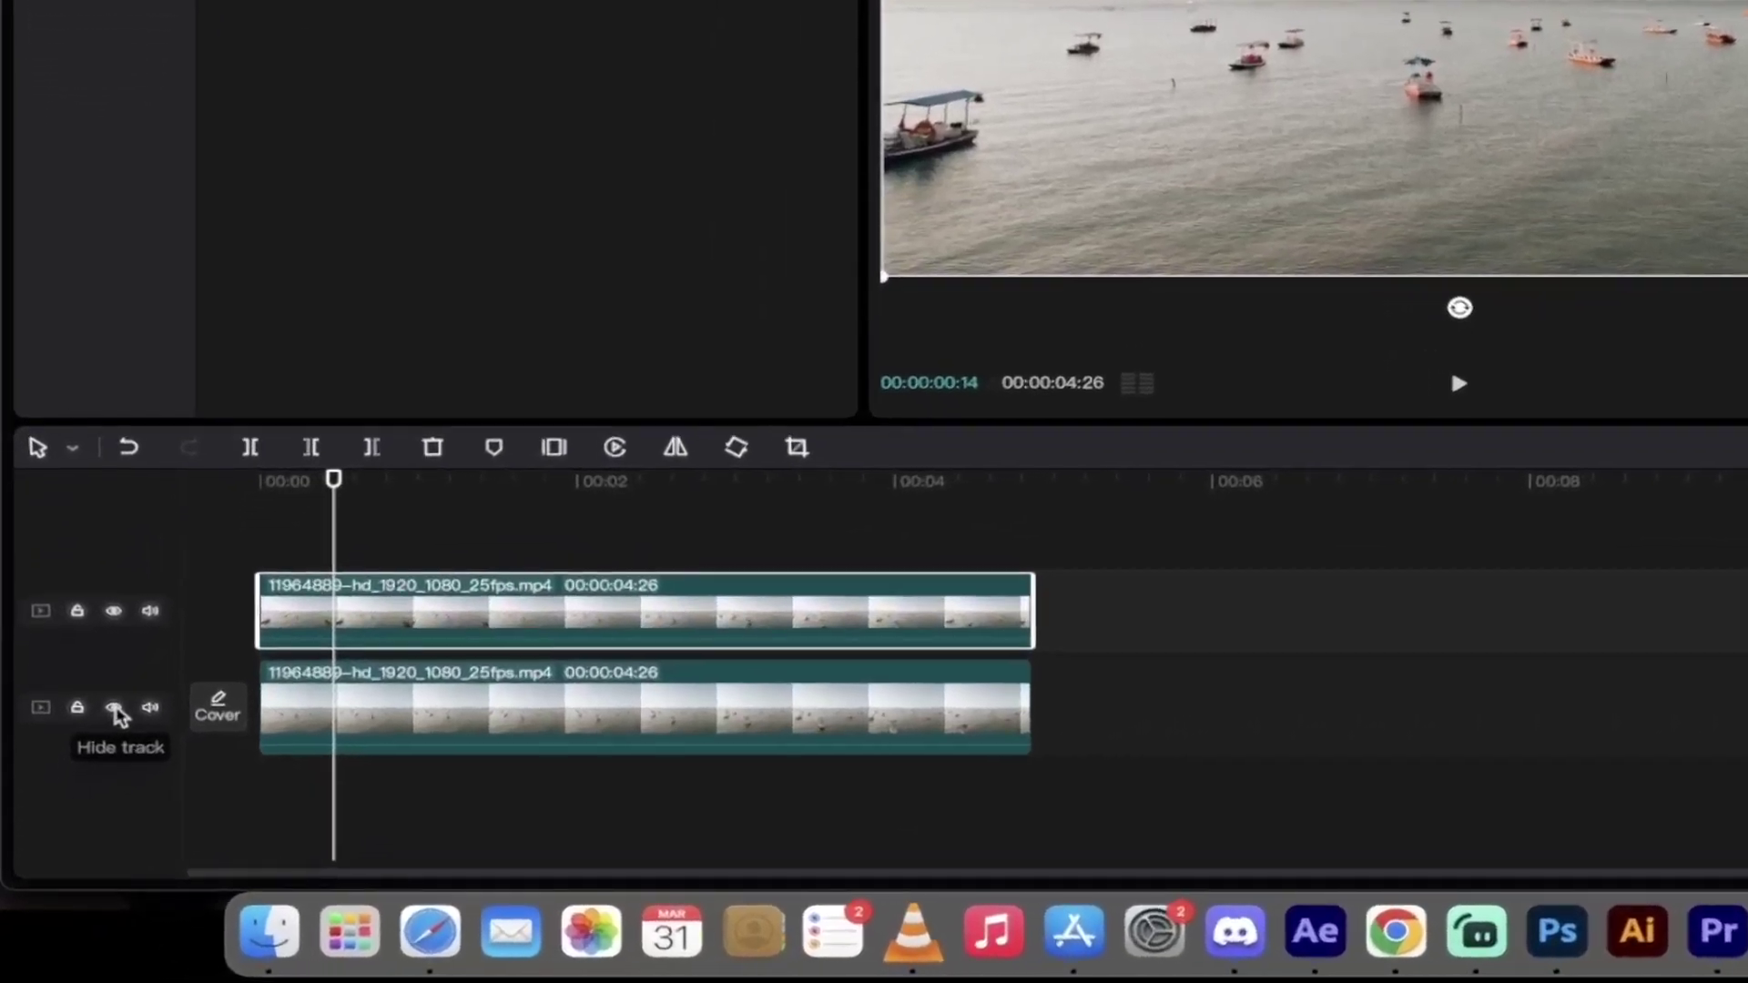
left_click(114, 709)
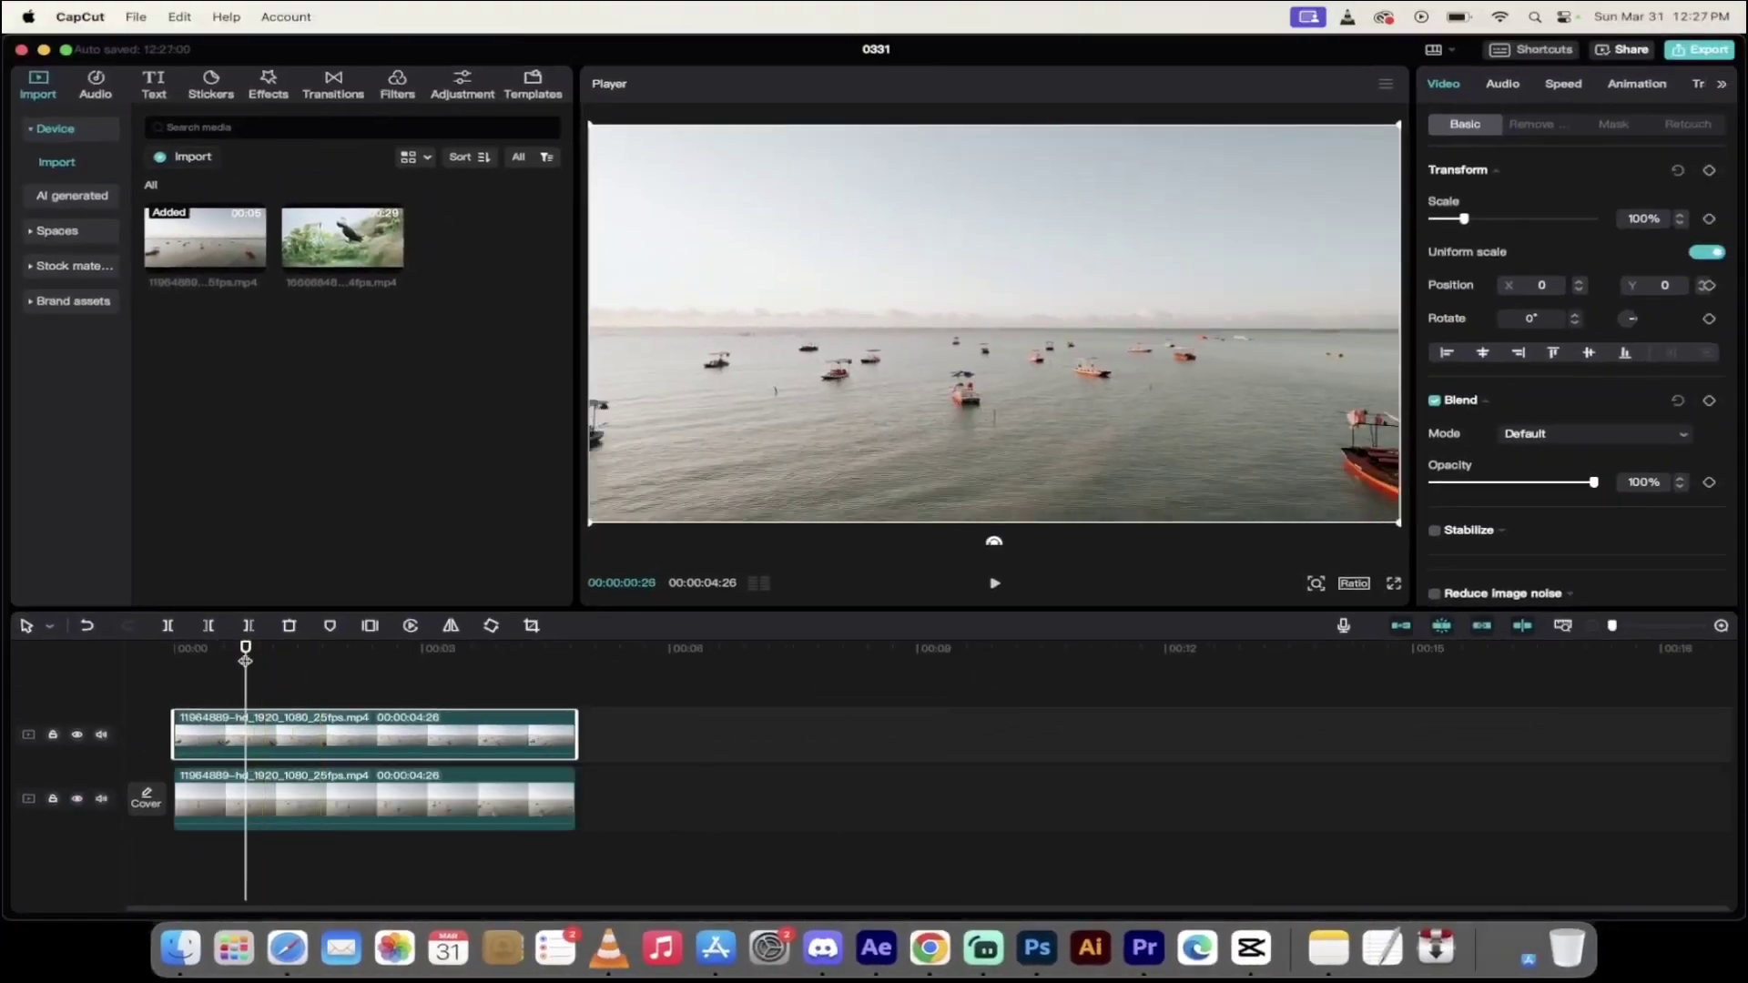
Cool the upper boat clip's colour in the basic adjustments with Temp -40, Tint -14 and Saturation 8
left_click_drag(245, 647, 215, 648)
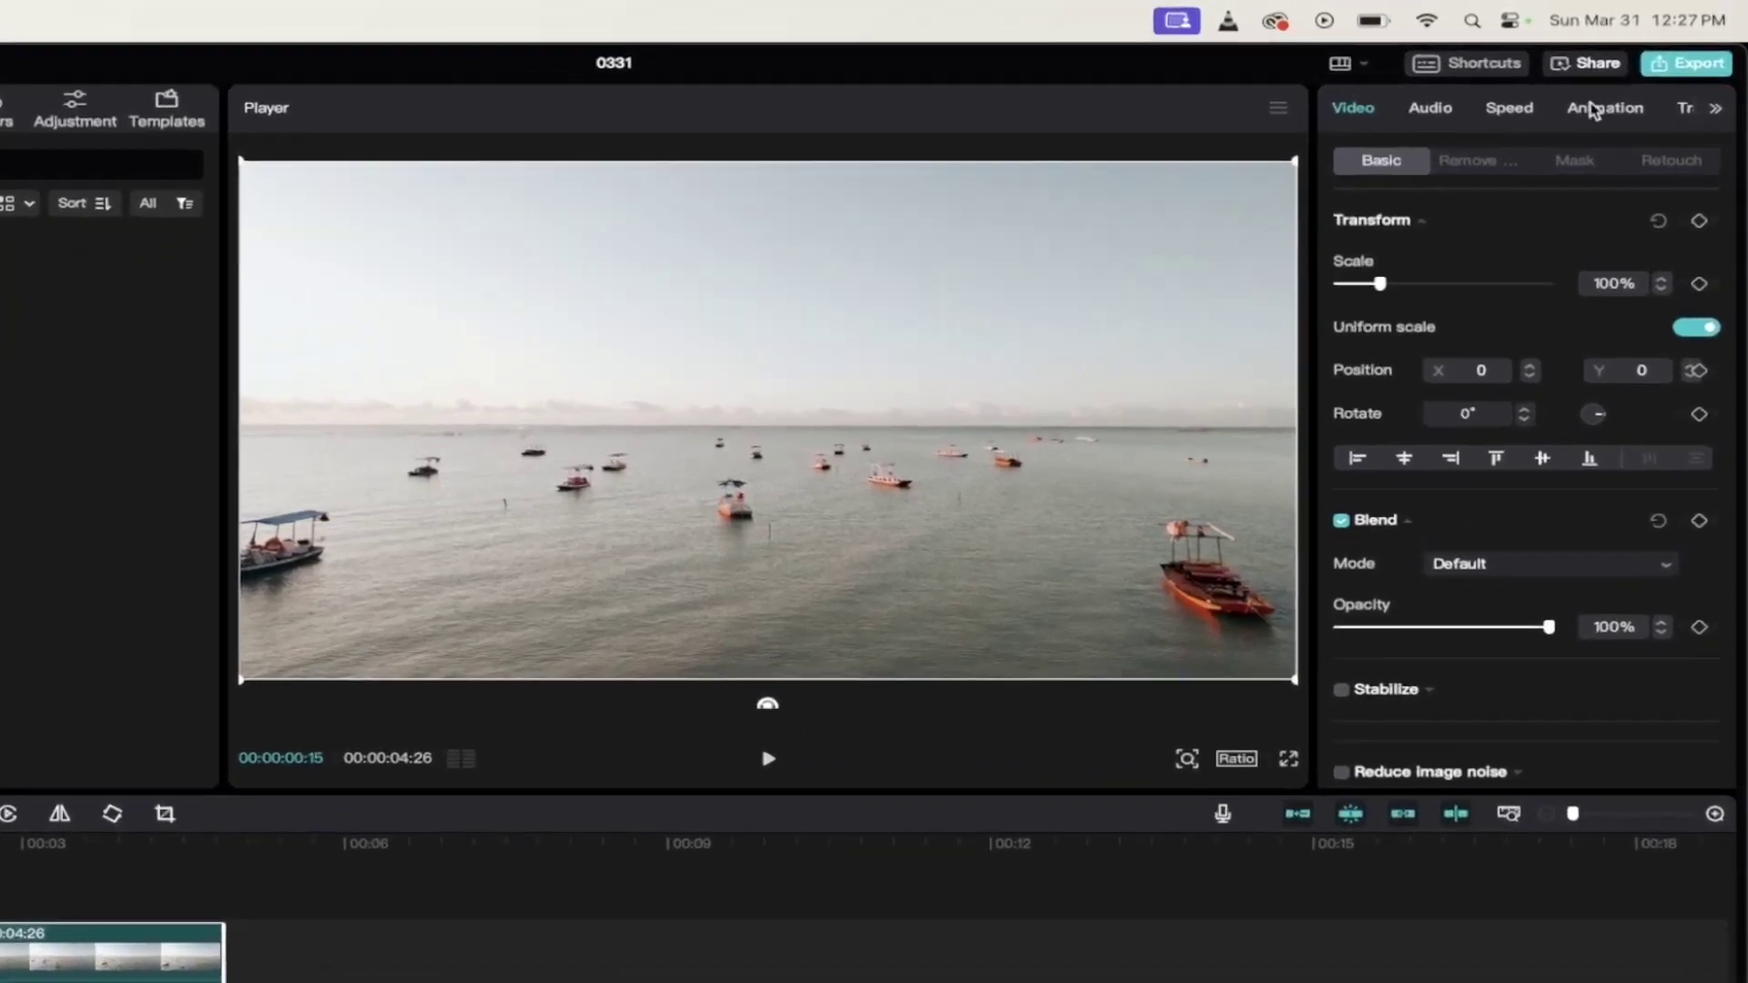
left_click(1592, 110)
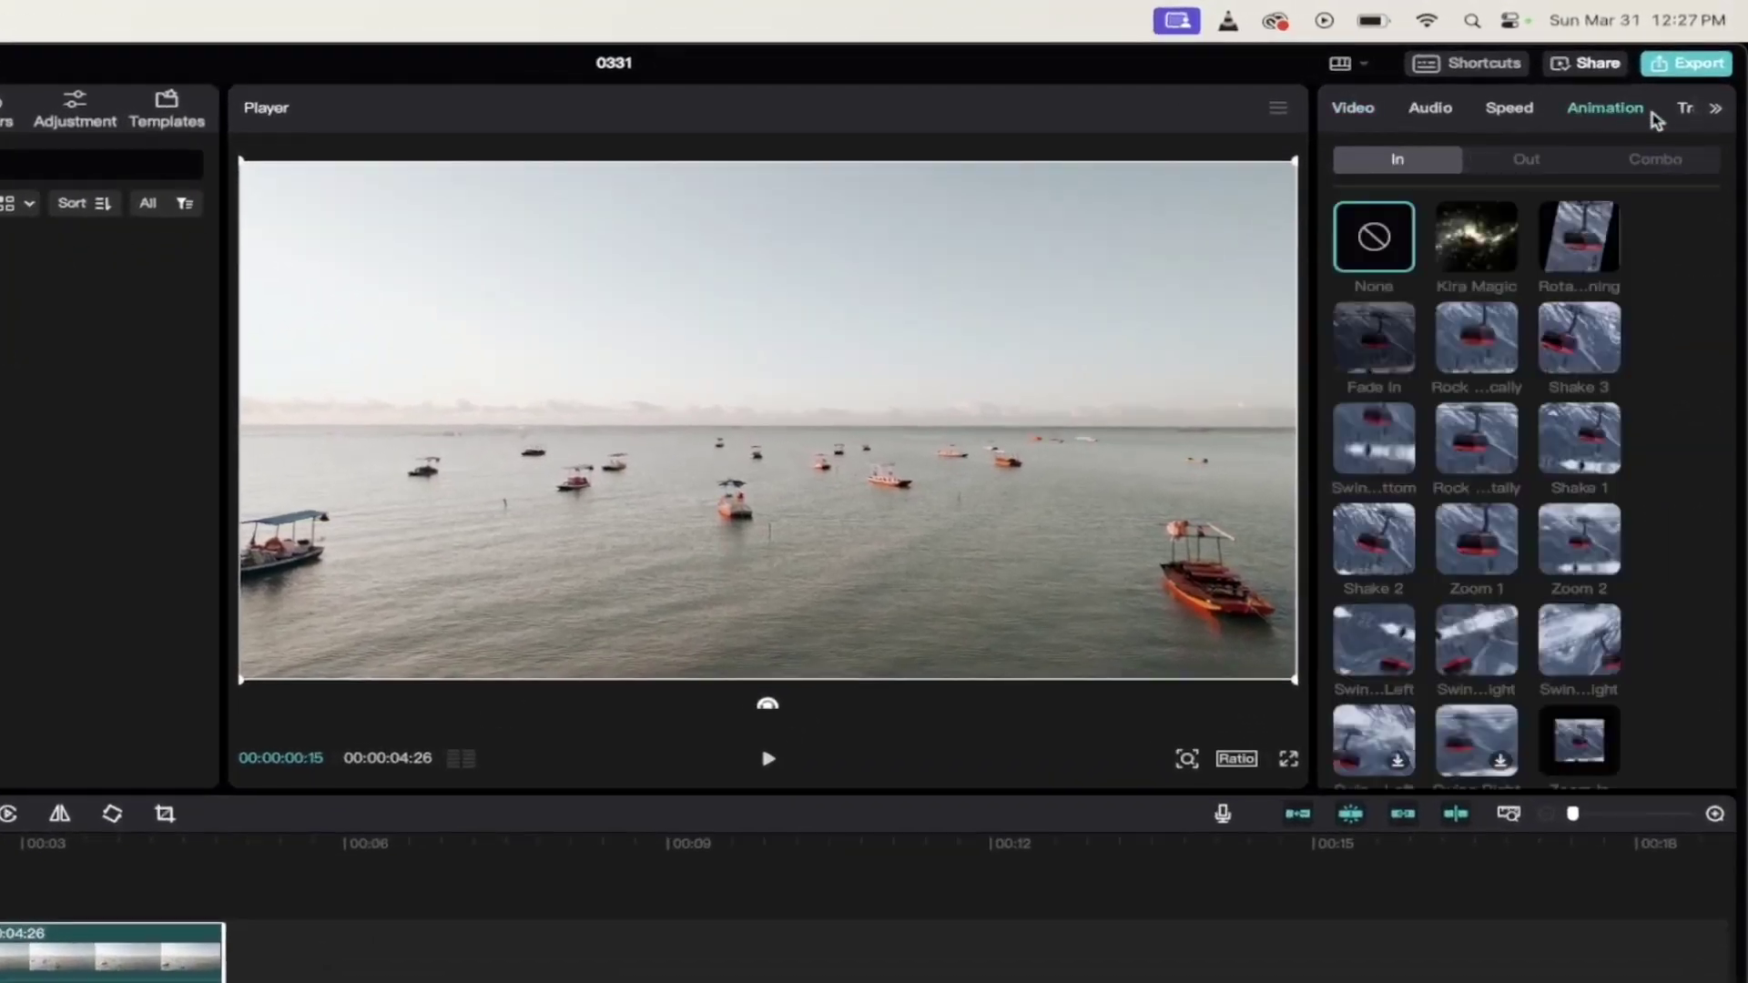
left_click(1718, 110)
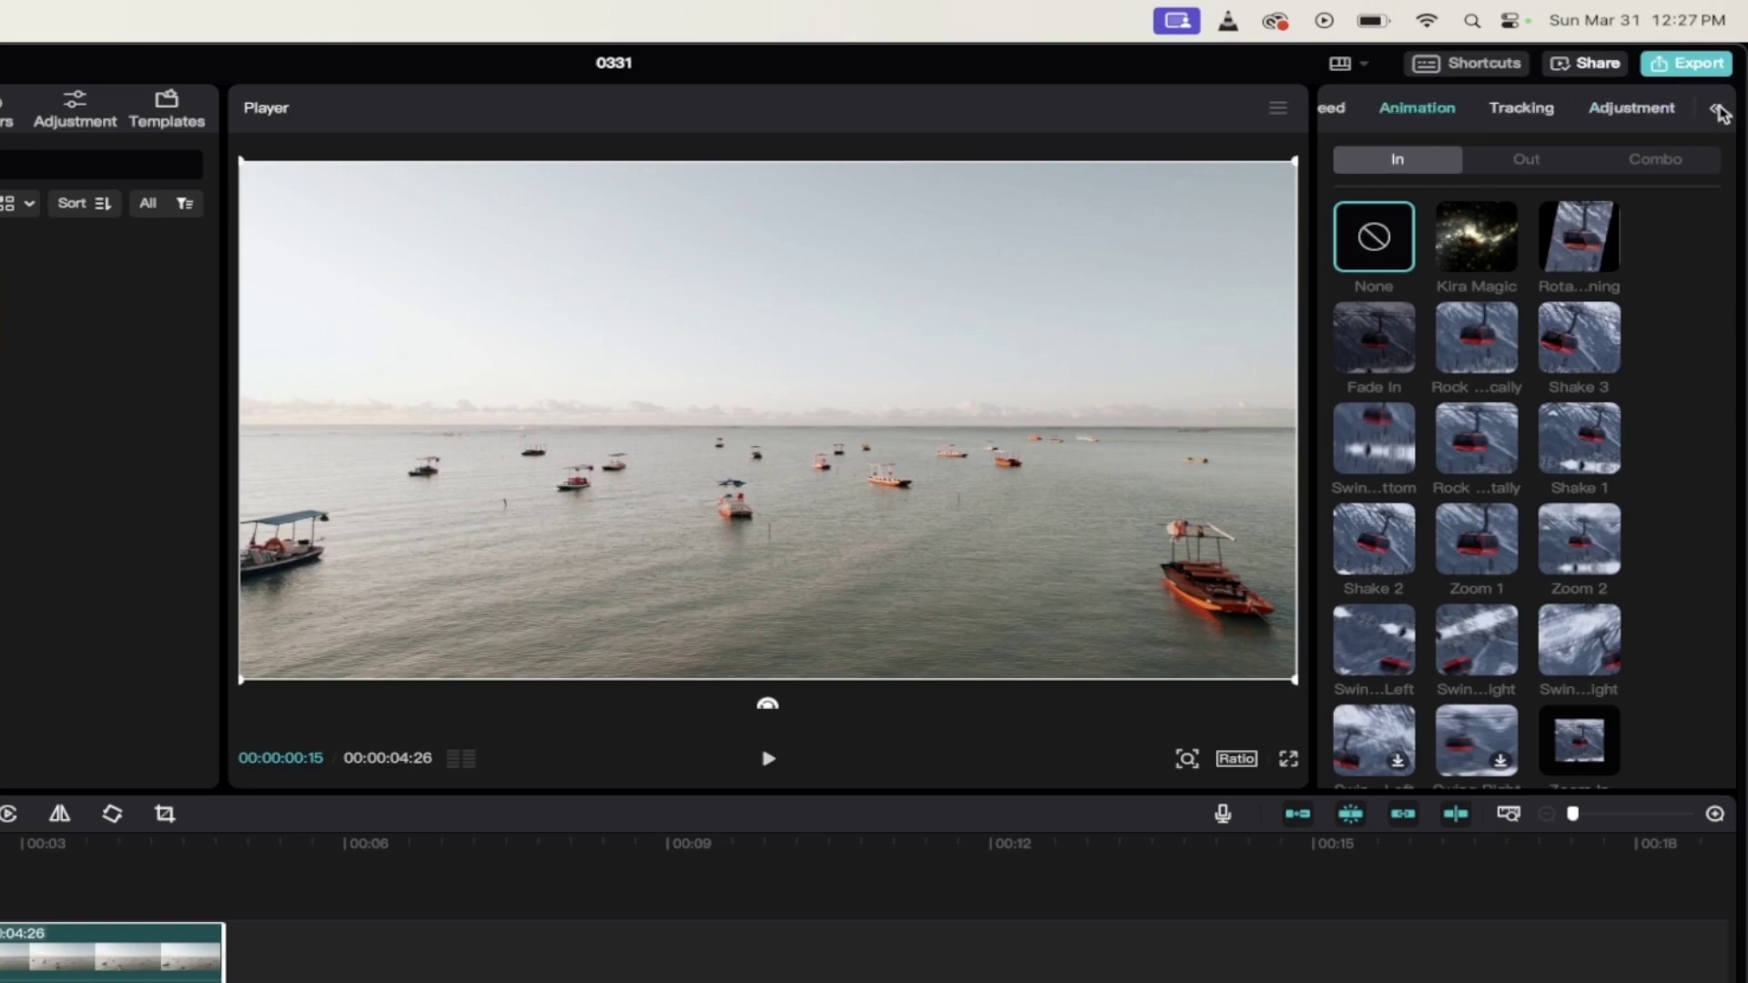
left_click(1629, 113)
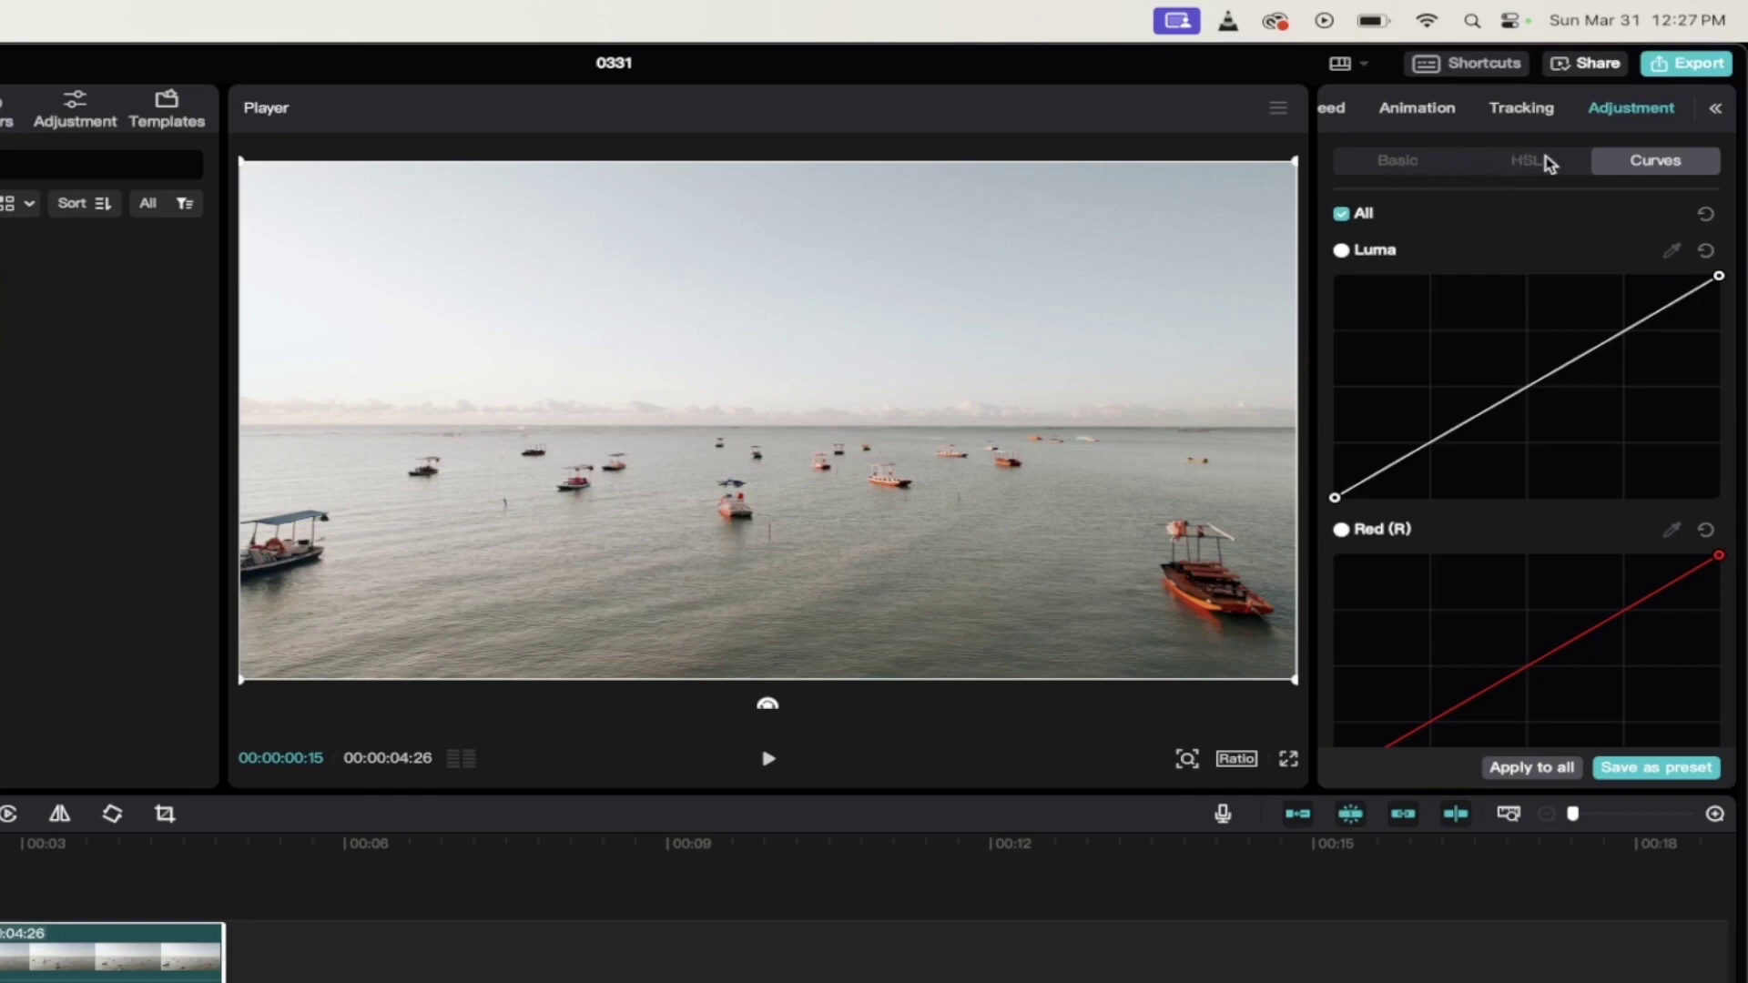
left_click(1387, 165)
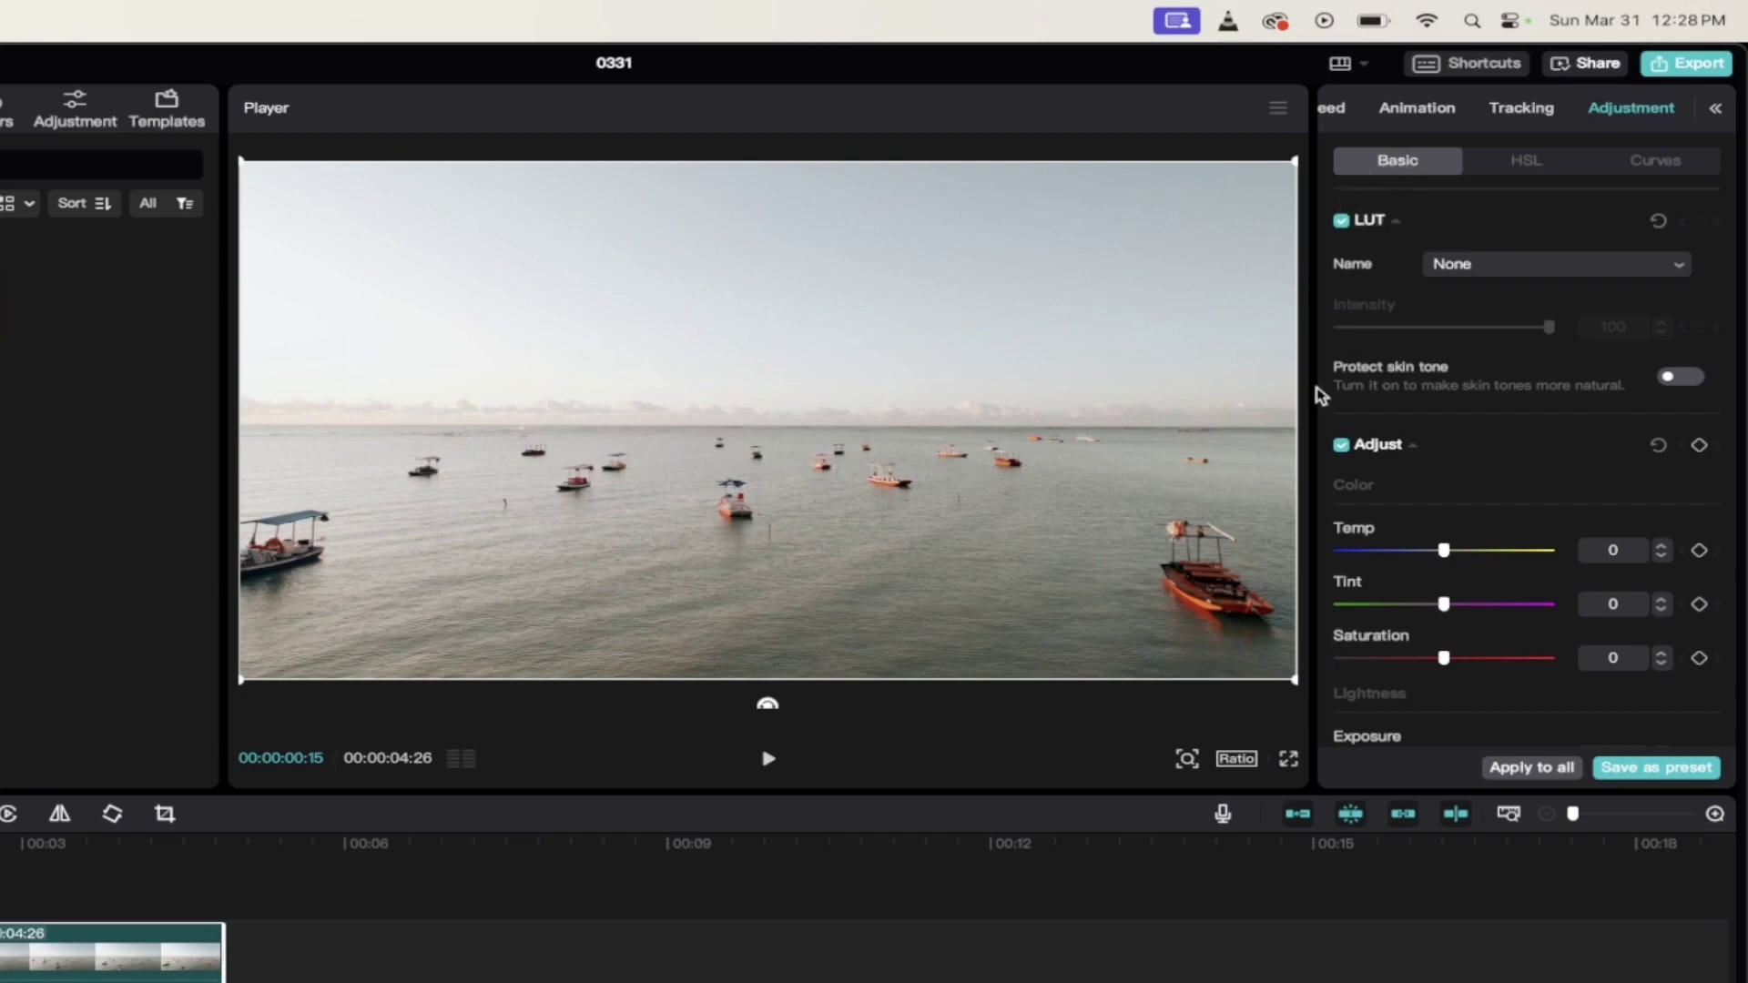
scroll(1341, 412, "down", 3)
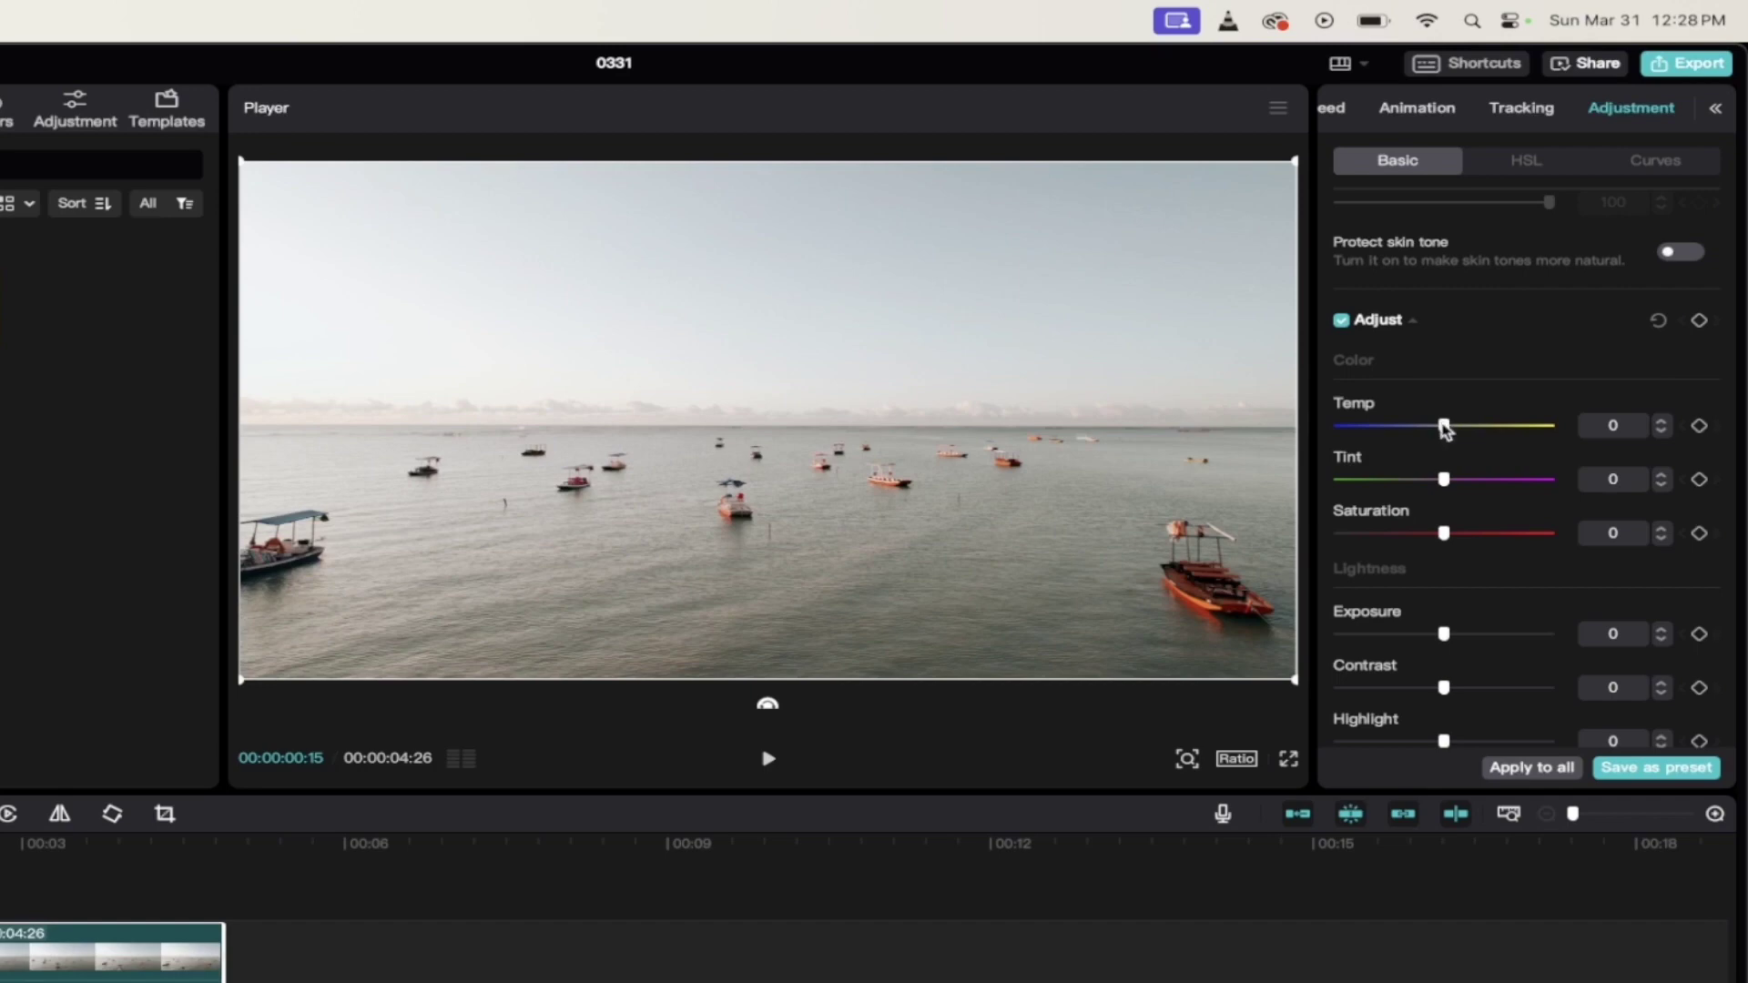
left_click_drag(1443, 428, 1359, 433)
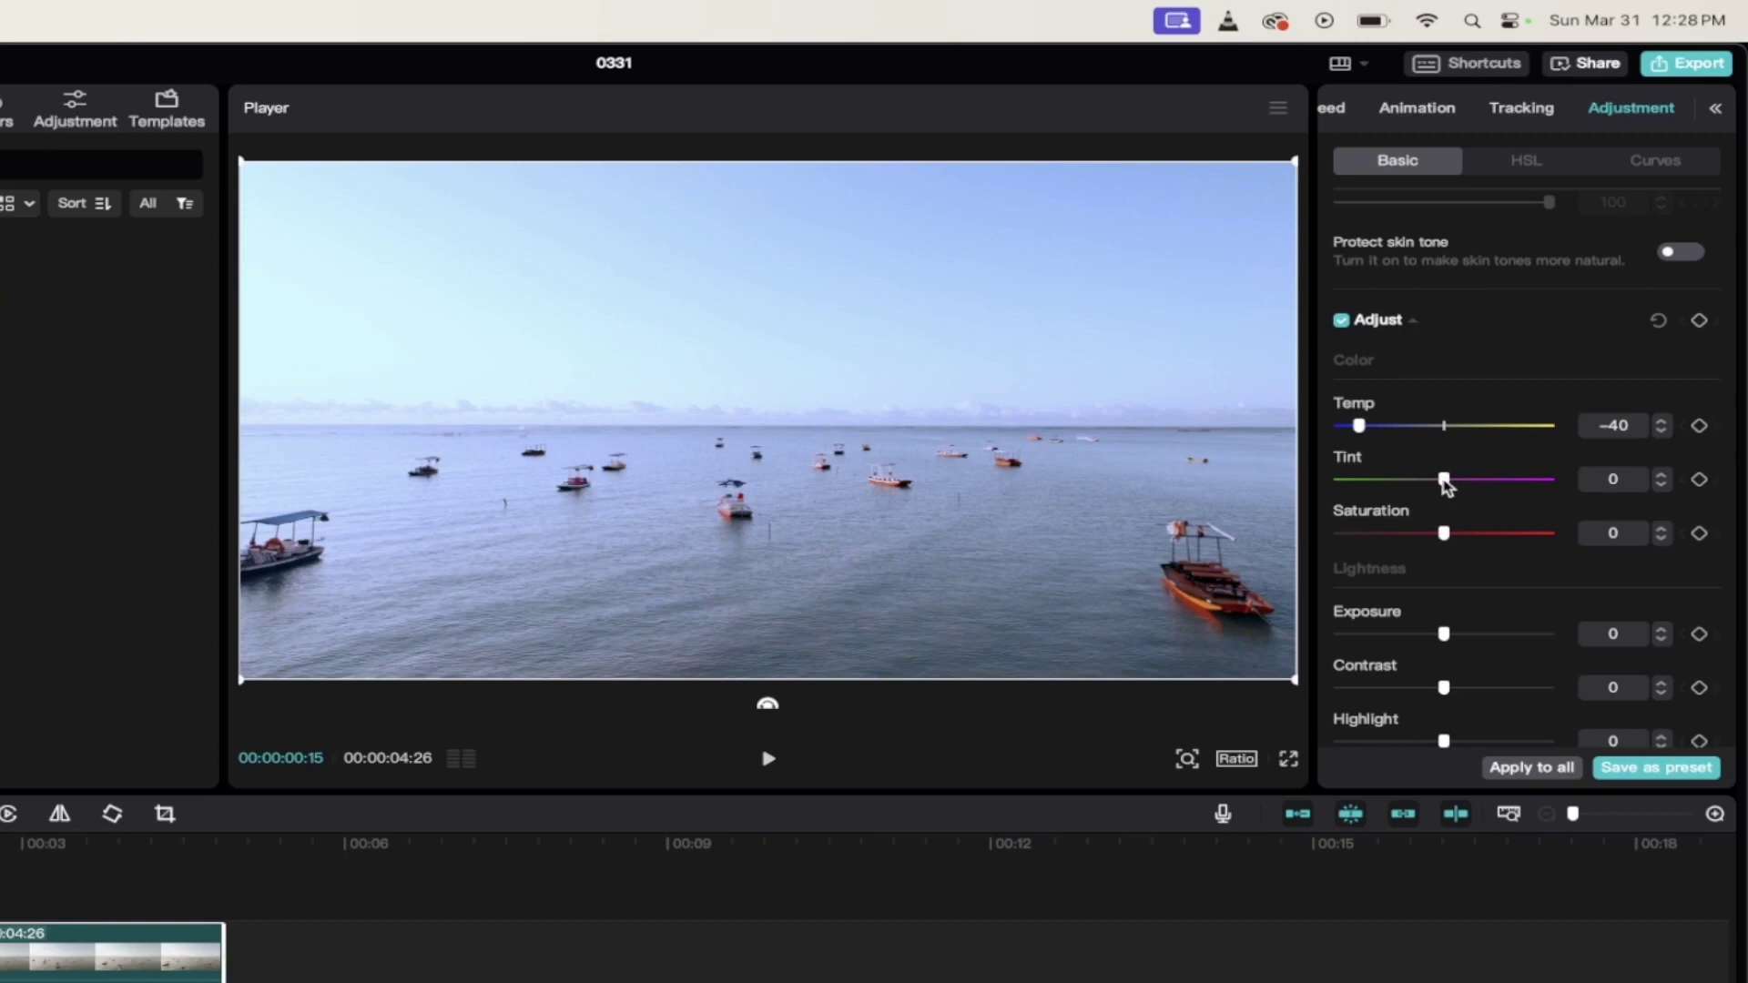
left_click_drag(1446, 485, 1411, 487)
scroll(1327, 537, "down", 2)
left_click_drag(1446, 439, 1458, 441)
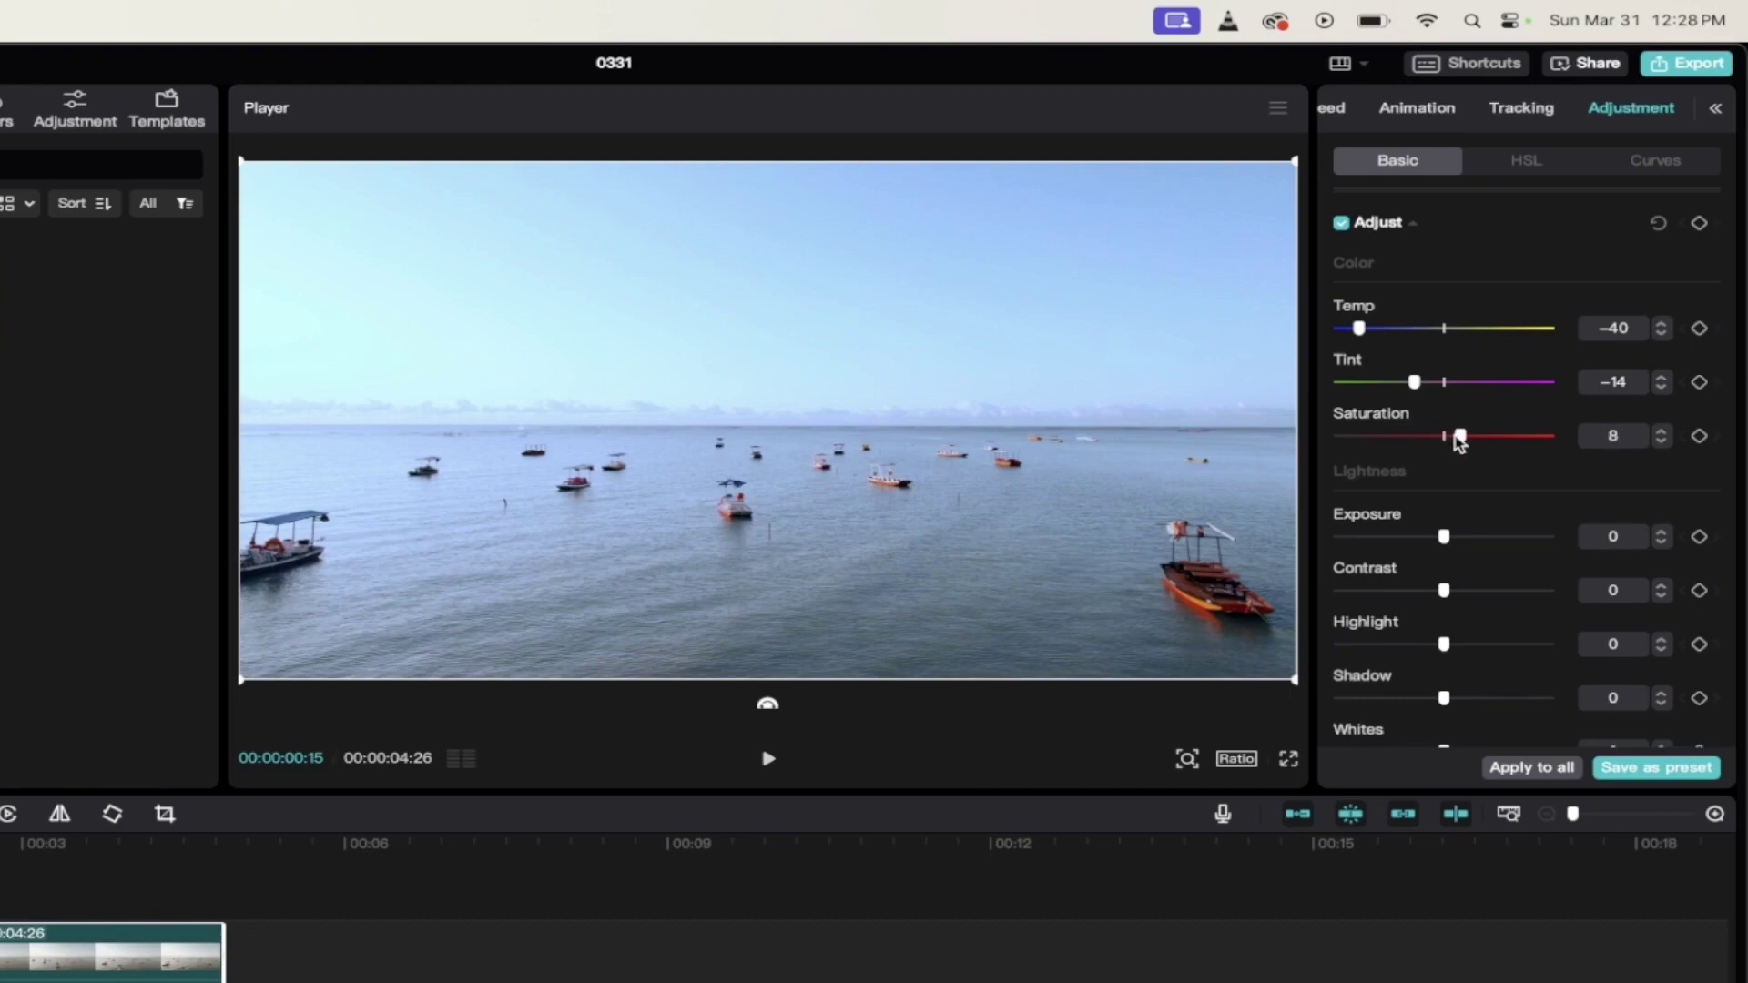
Adjust the upper clip's lightness with Exposure 4, Contrast 7, Whites -5 and Blacks -6
scroll(1320, 492, "down", 4)
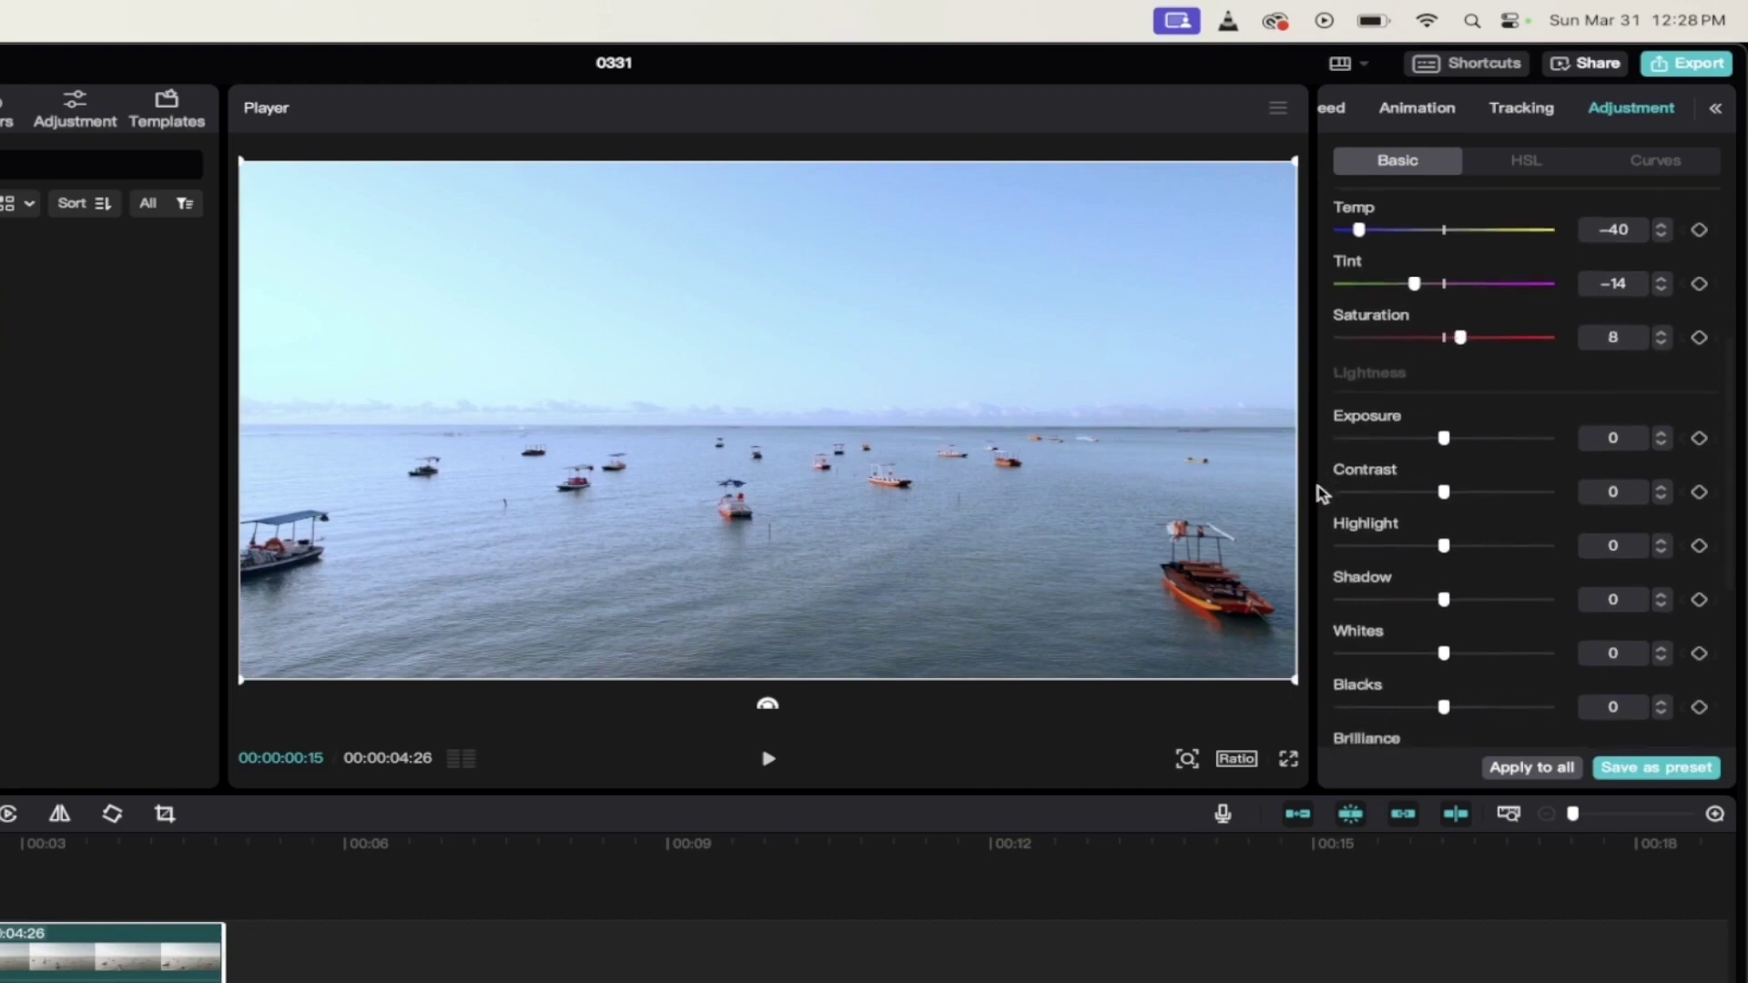
scroll(1320, 492, "down", 1)
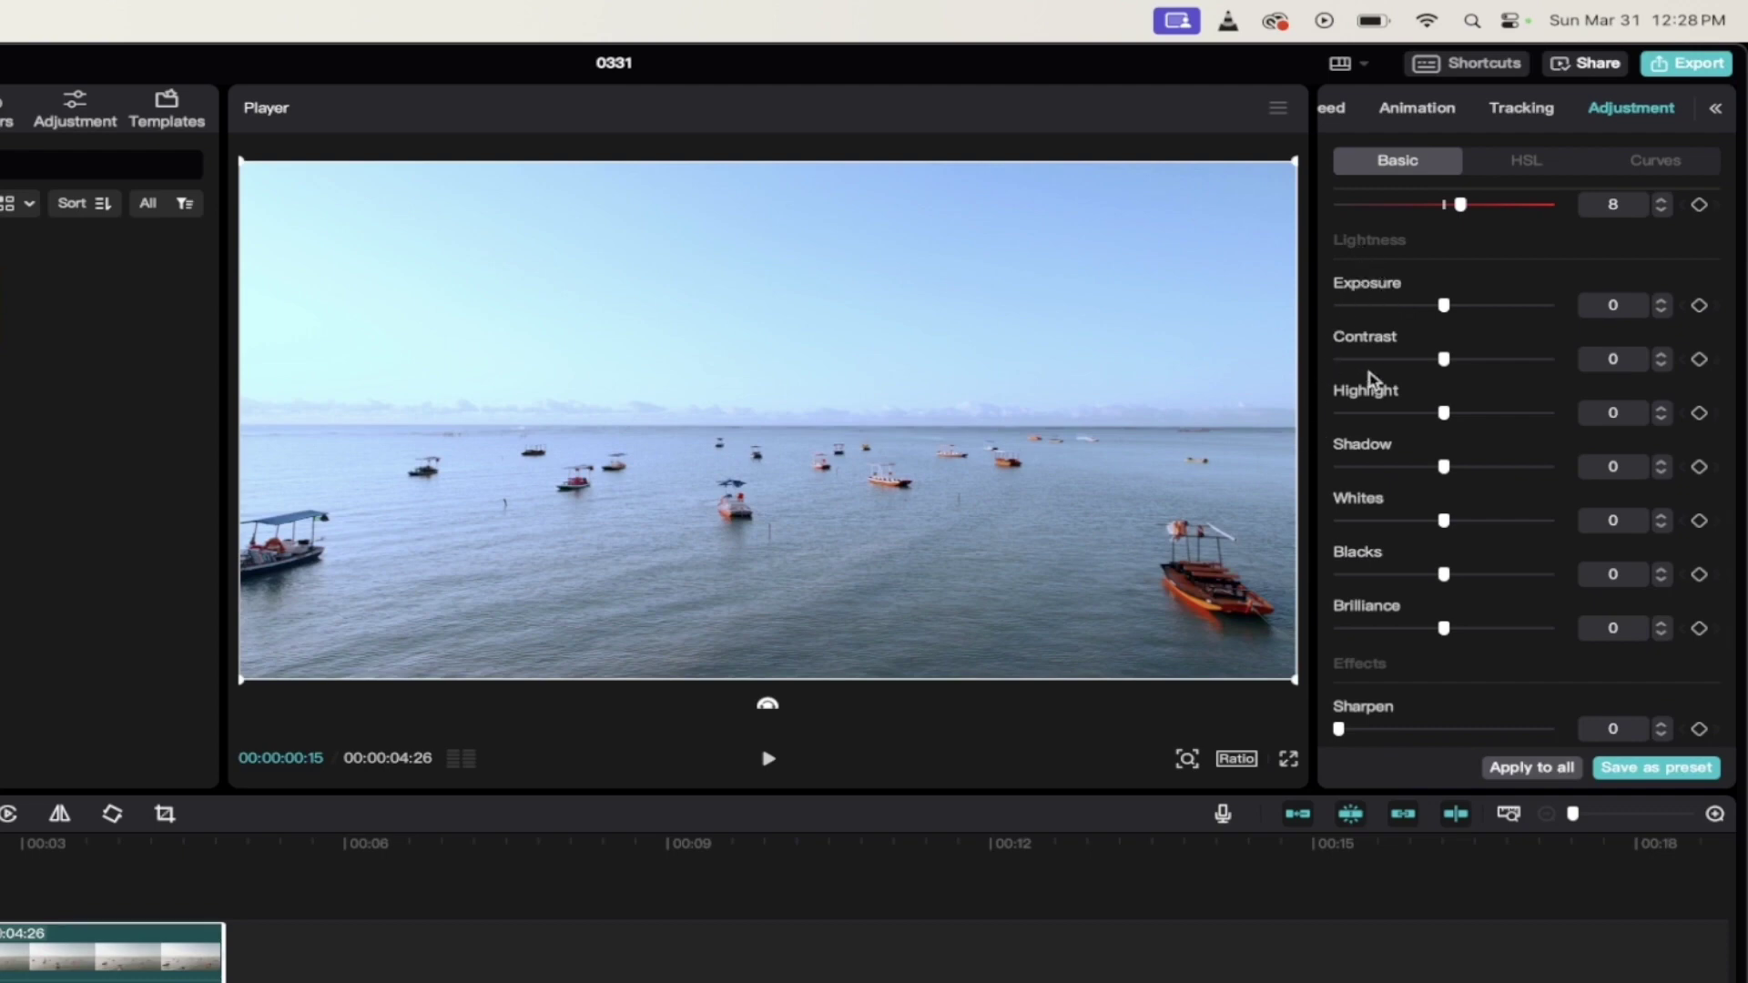
left_click_drag(1444, 306, 1458, 366)
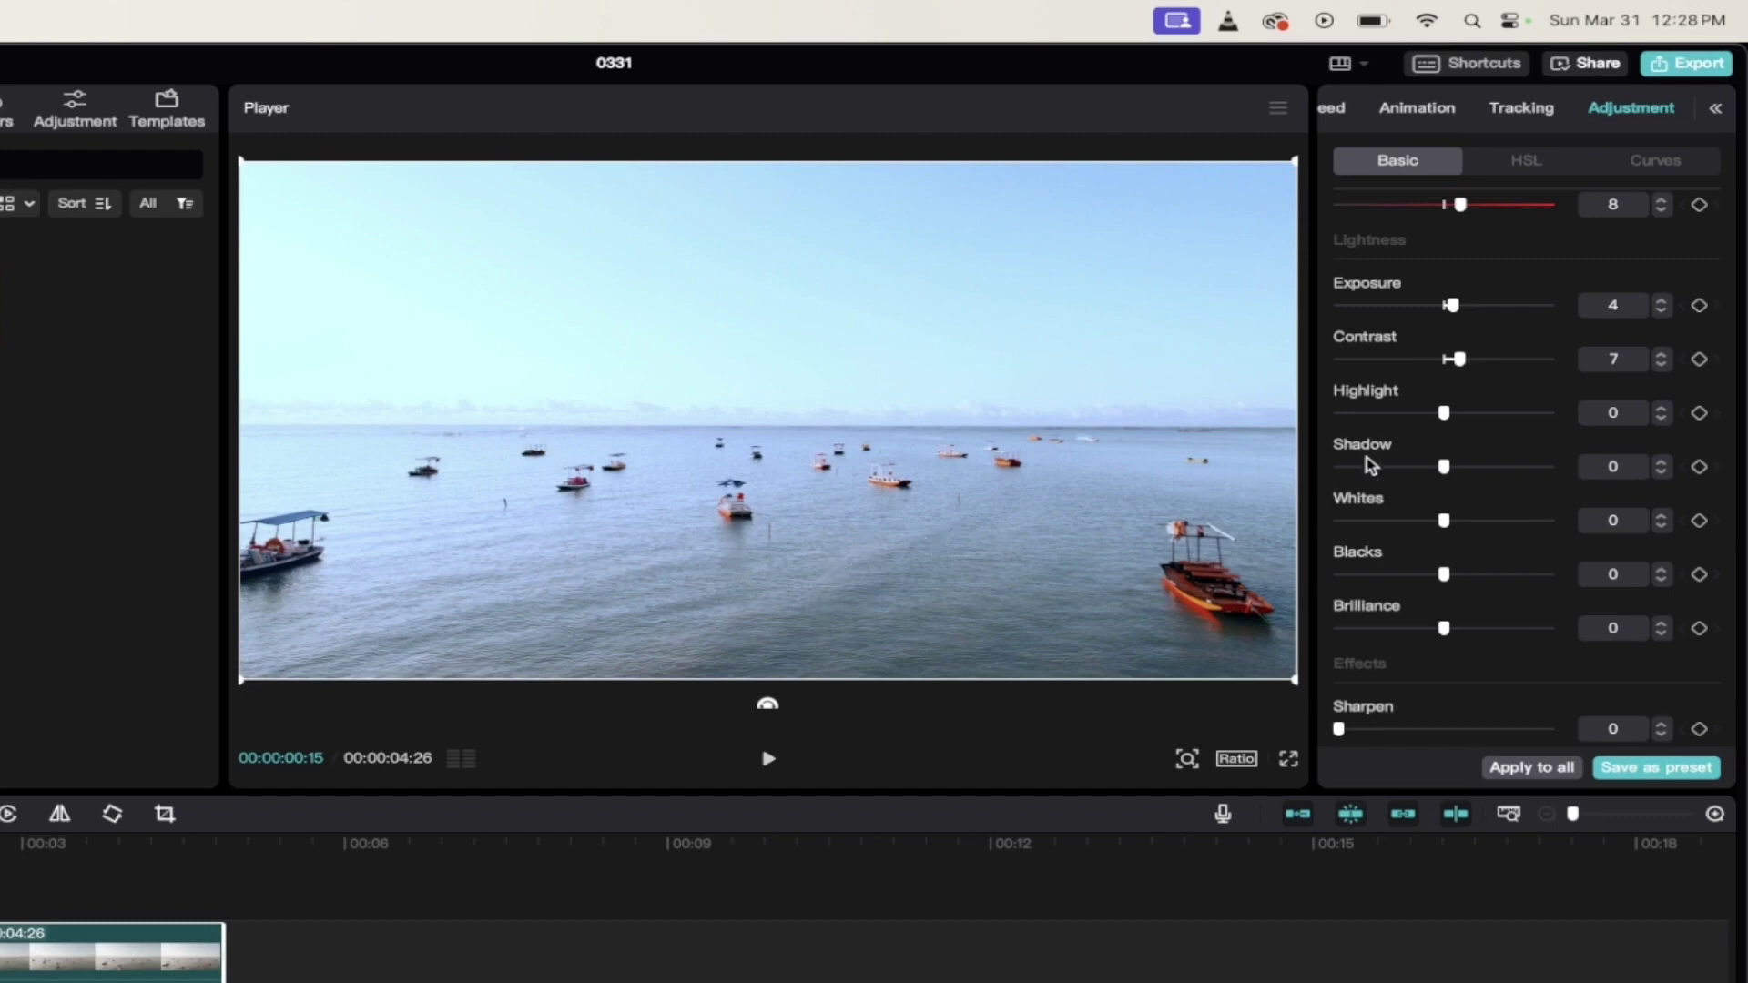
scroll(1369, 464, "down", 2)
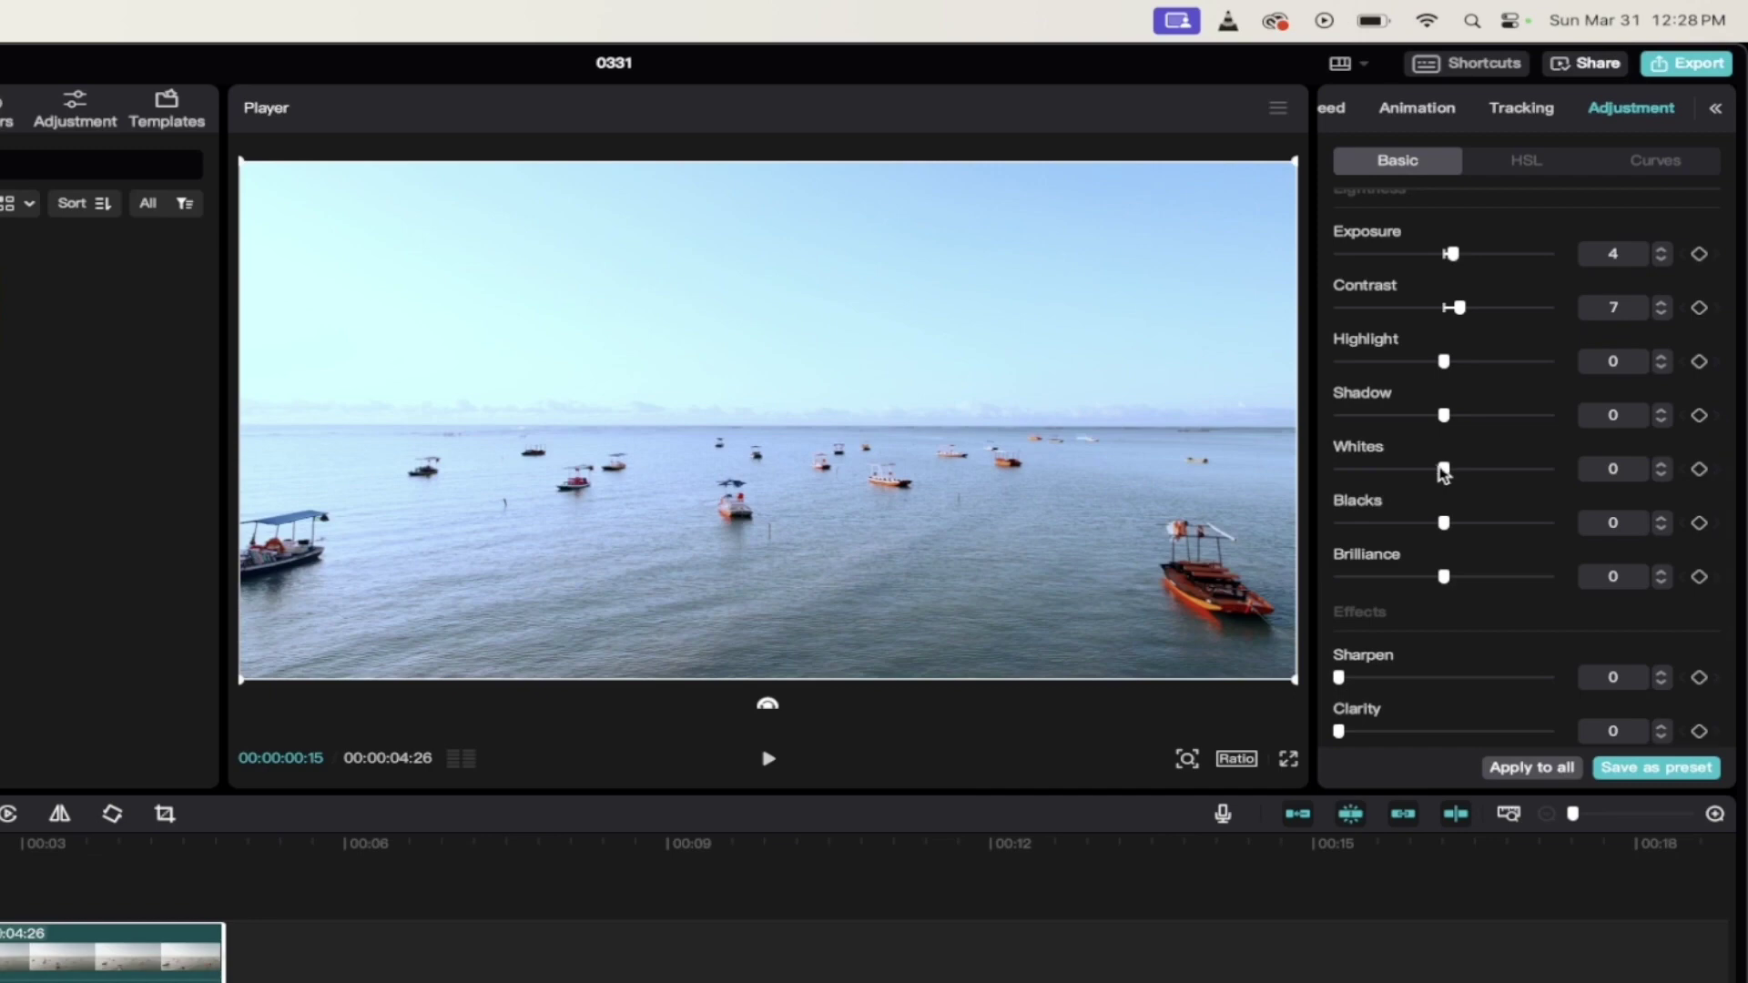
left_click_drag(1440, 466, 1435, 468)
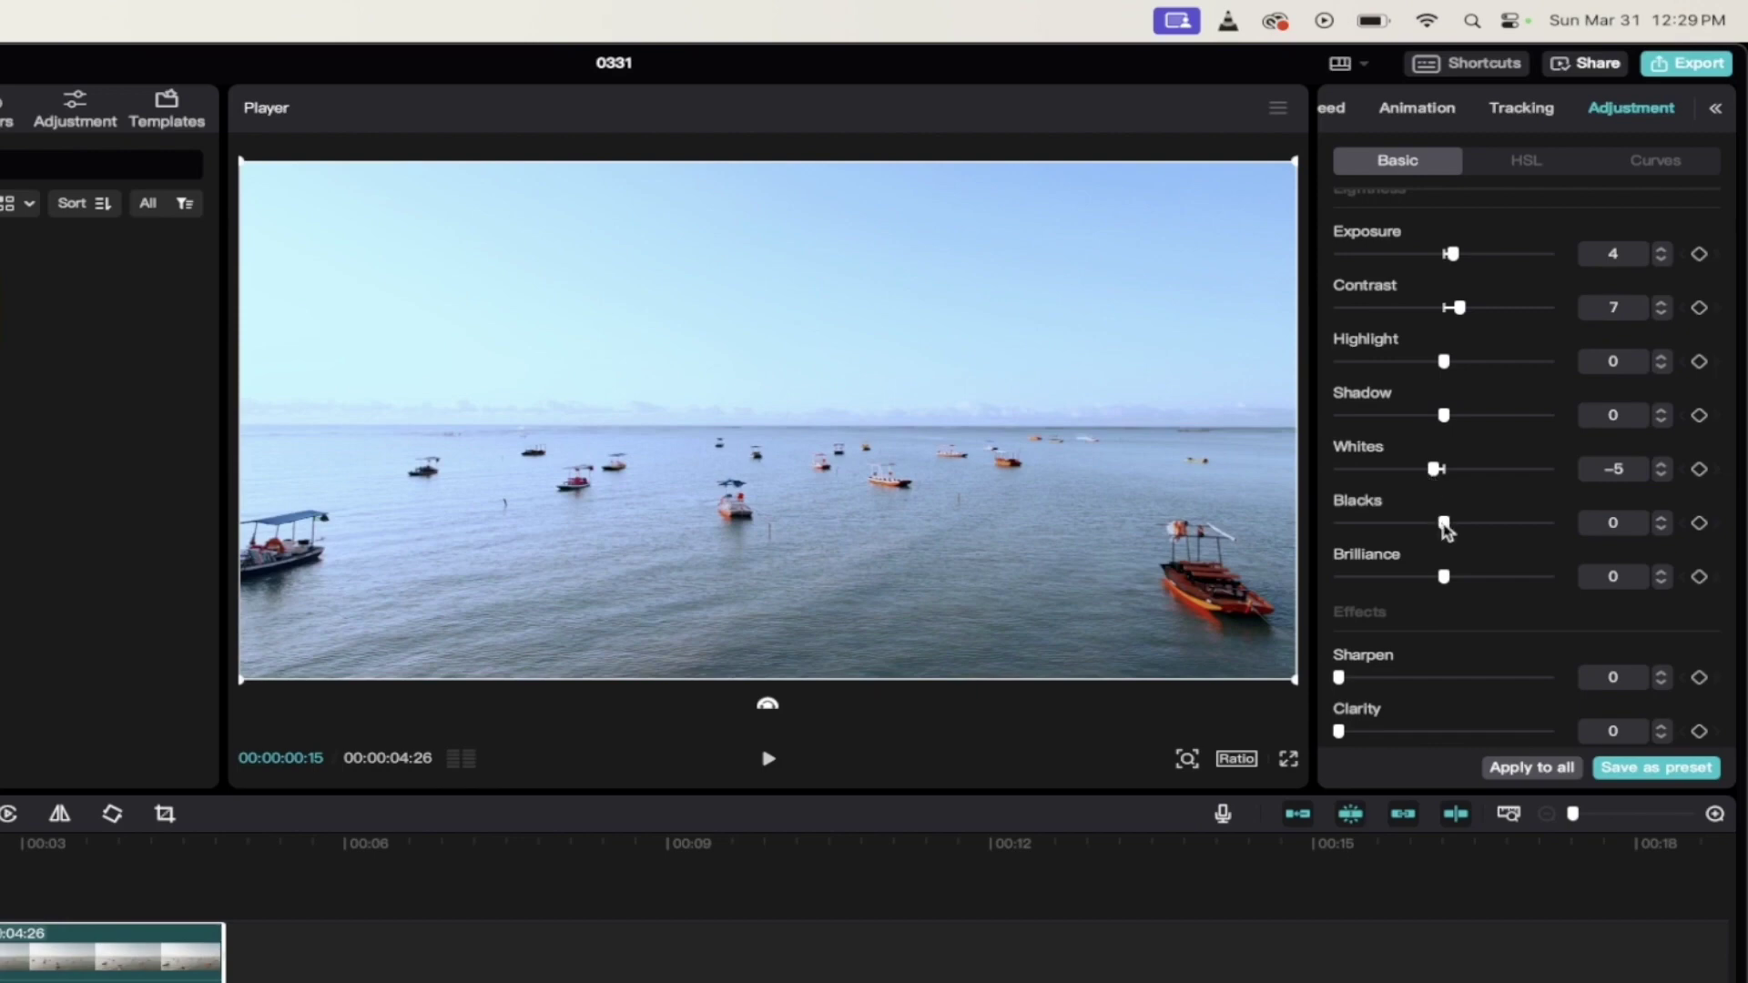
left_click_drag(1445, 528, 1432, 530)
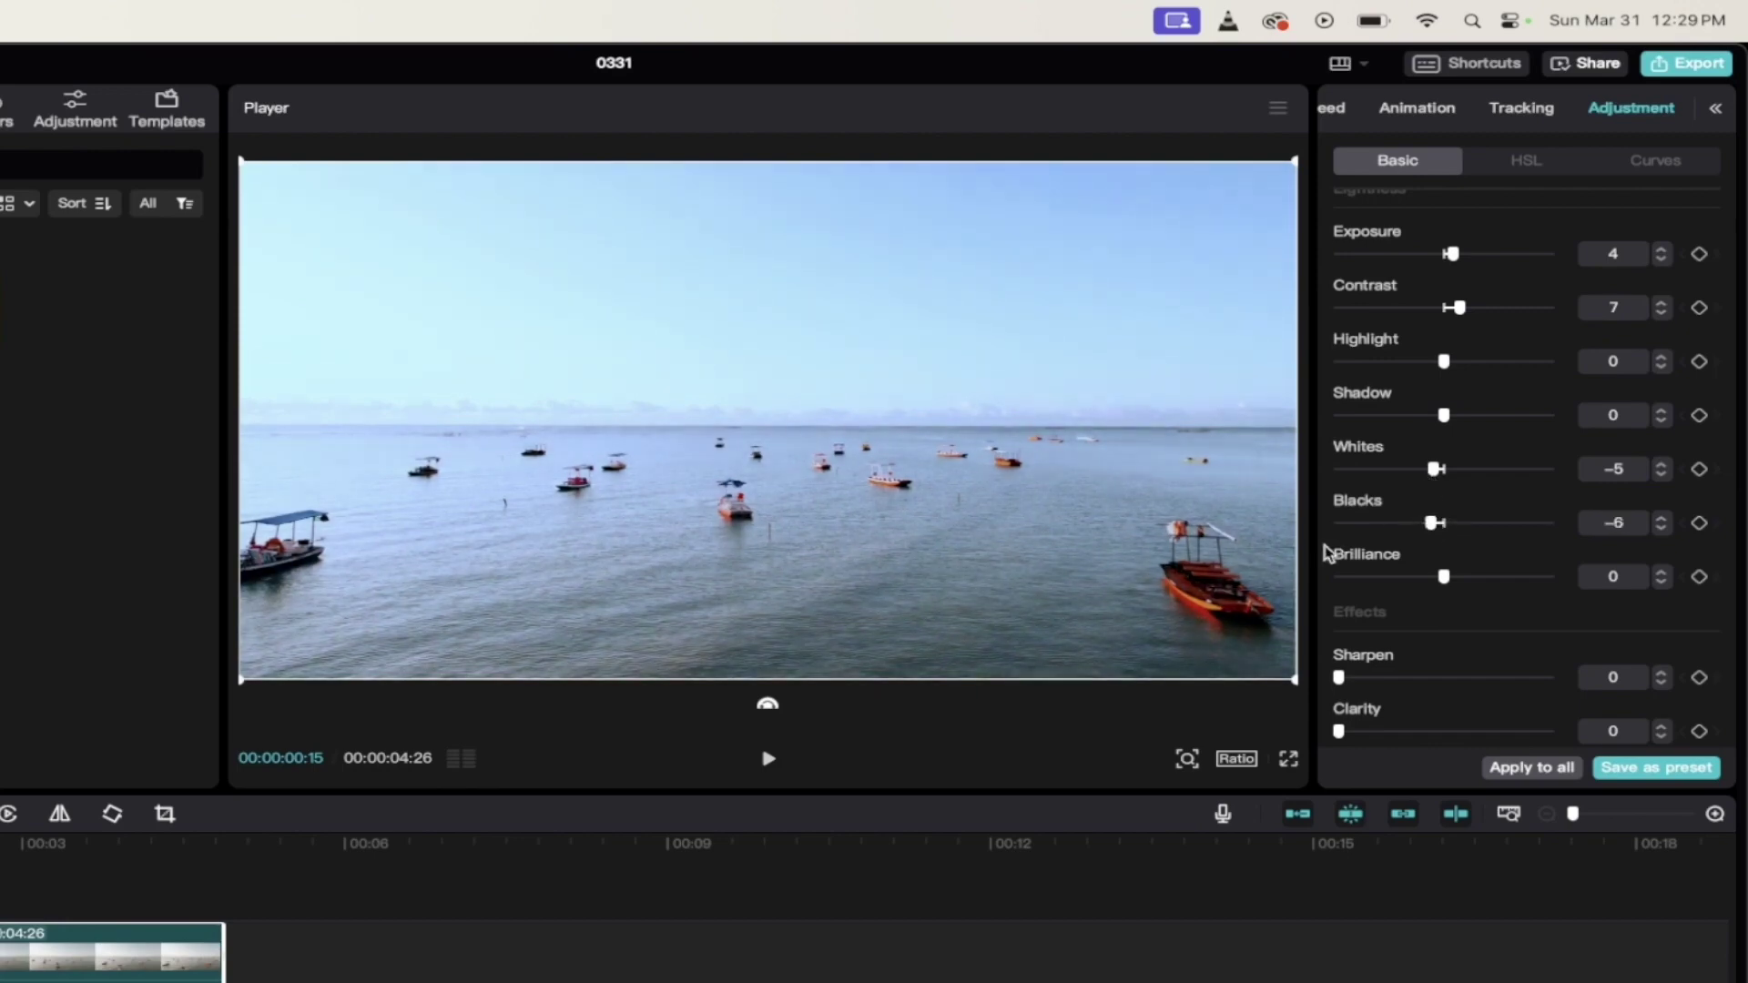
Set the upper clip's Brilliance to 8 and its Vignette to 4
scroll(1327, 556, "down", 2)
left_click_drag(1452, 500, 1459, 499)
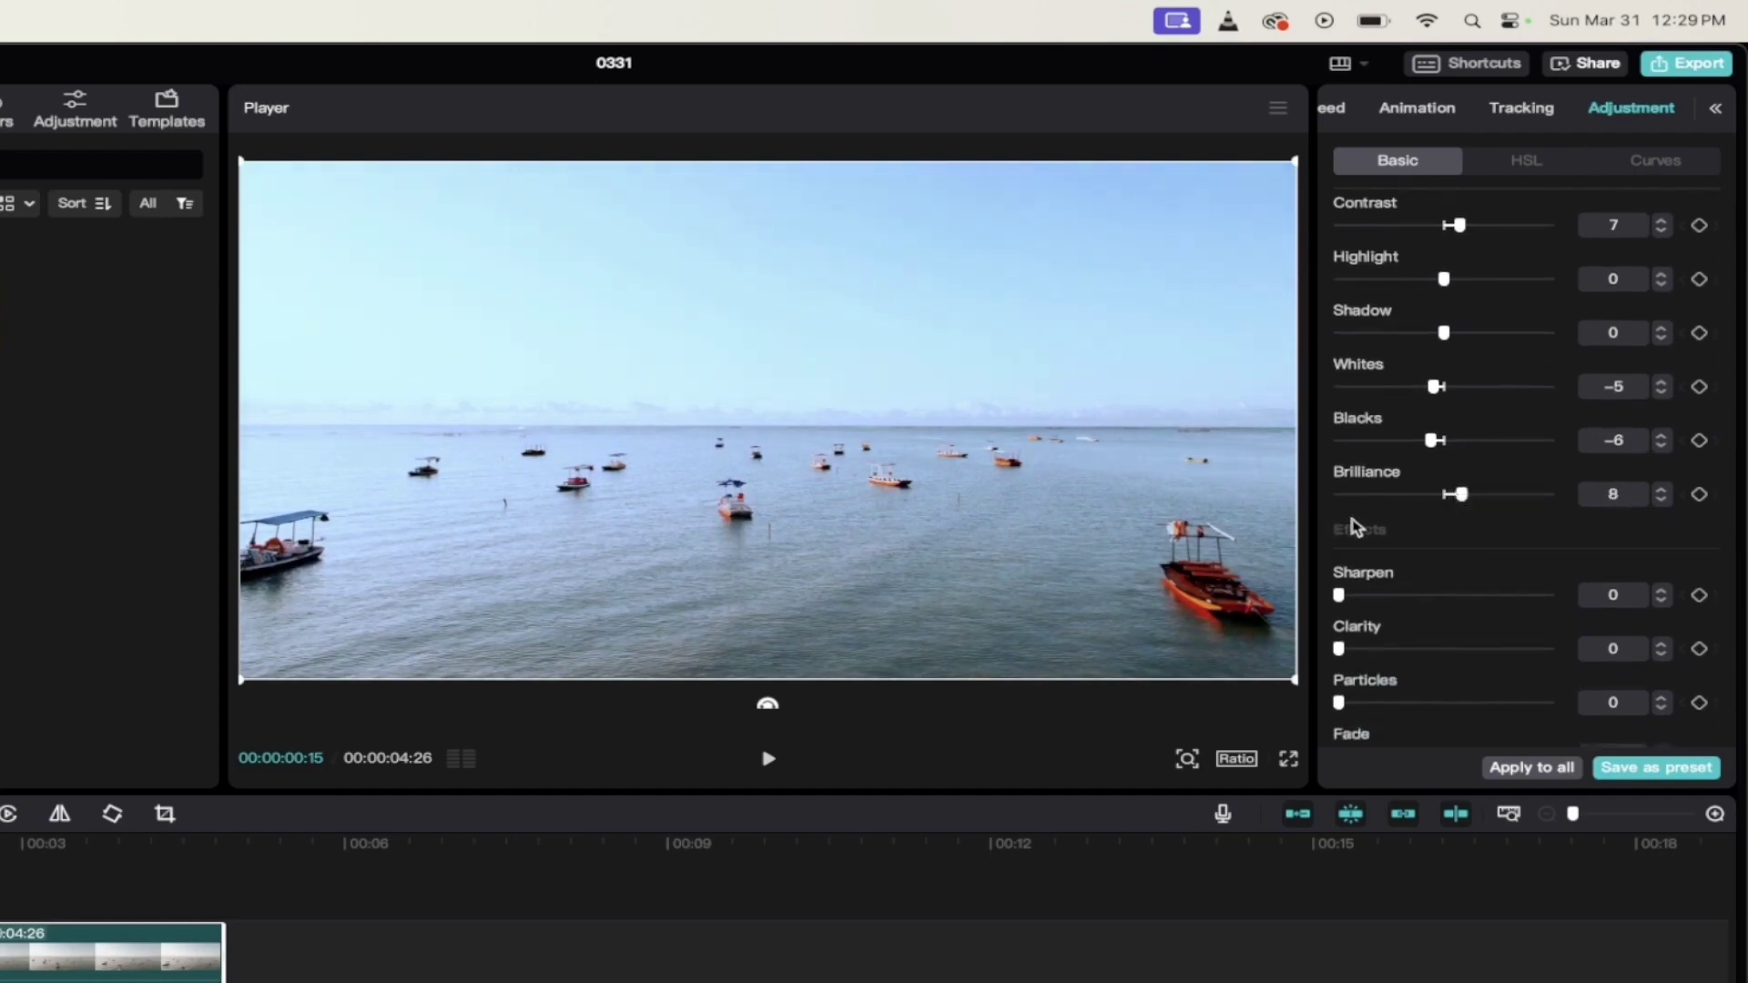
scroll(1323, 537, "down", 2)
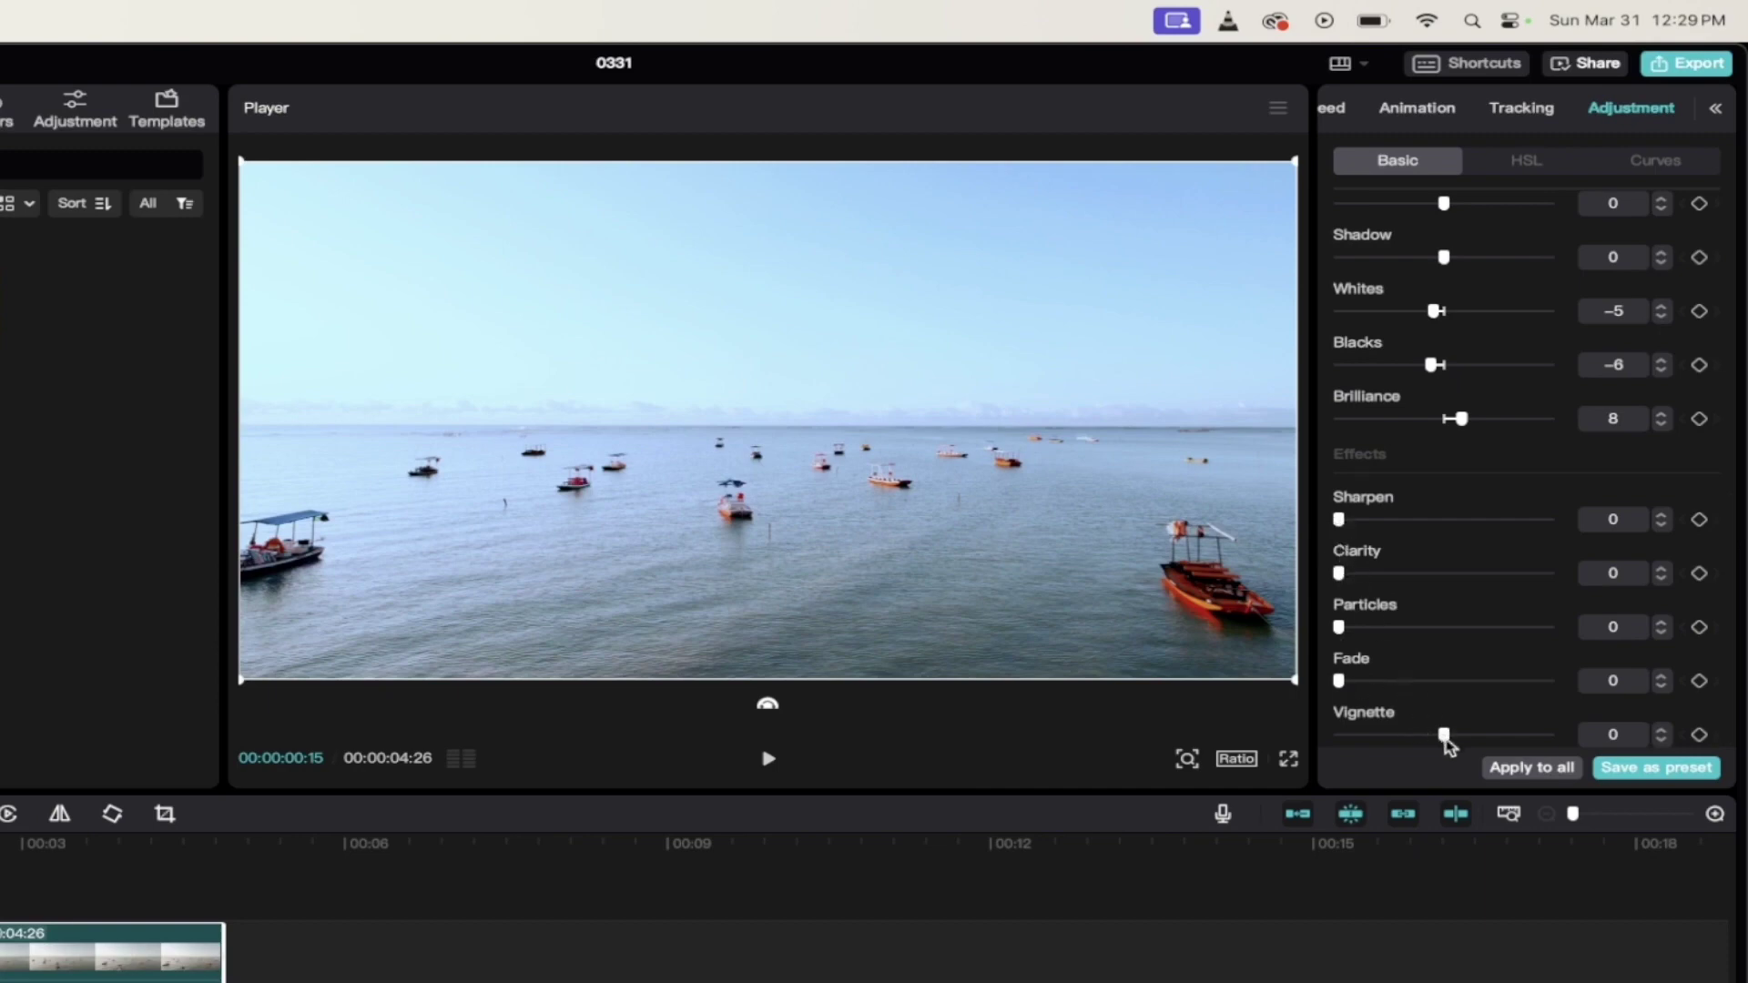
left_click_drag(1444, 735, 1450, 737)
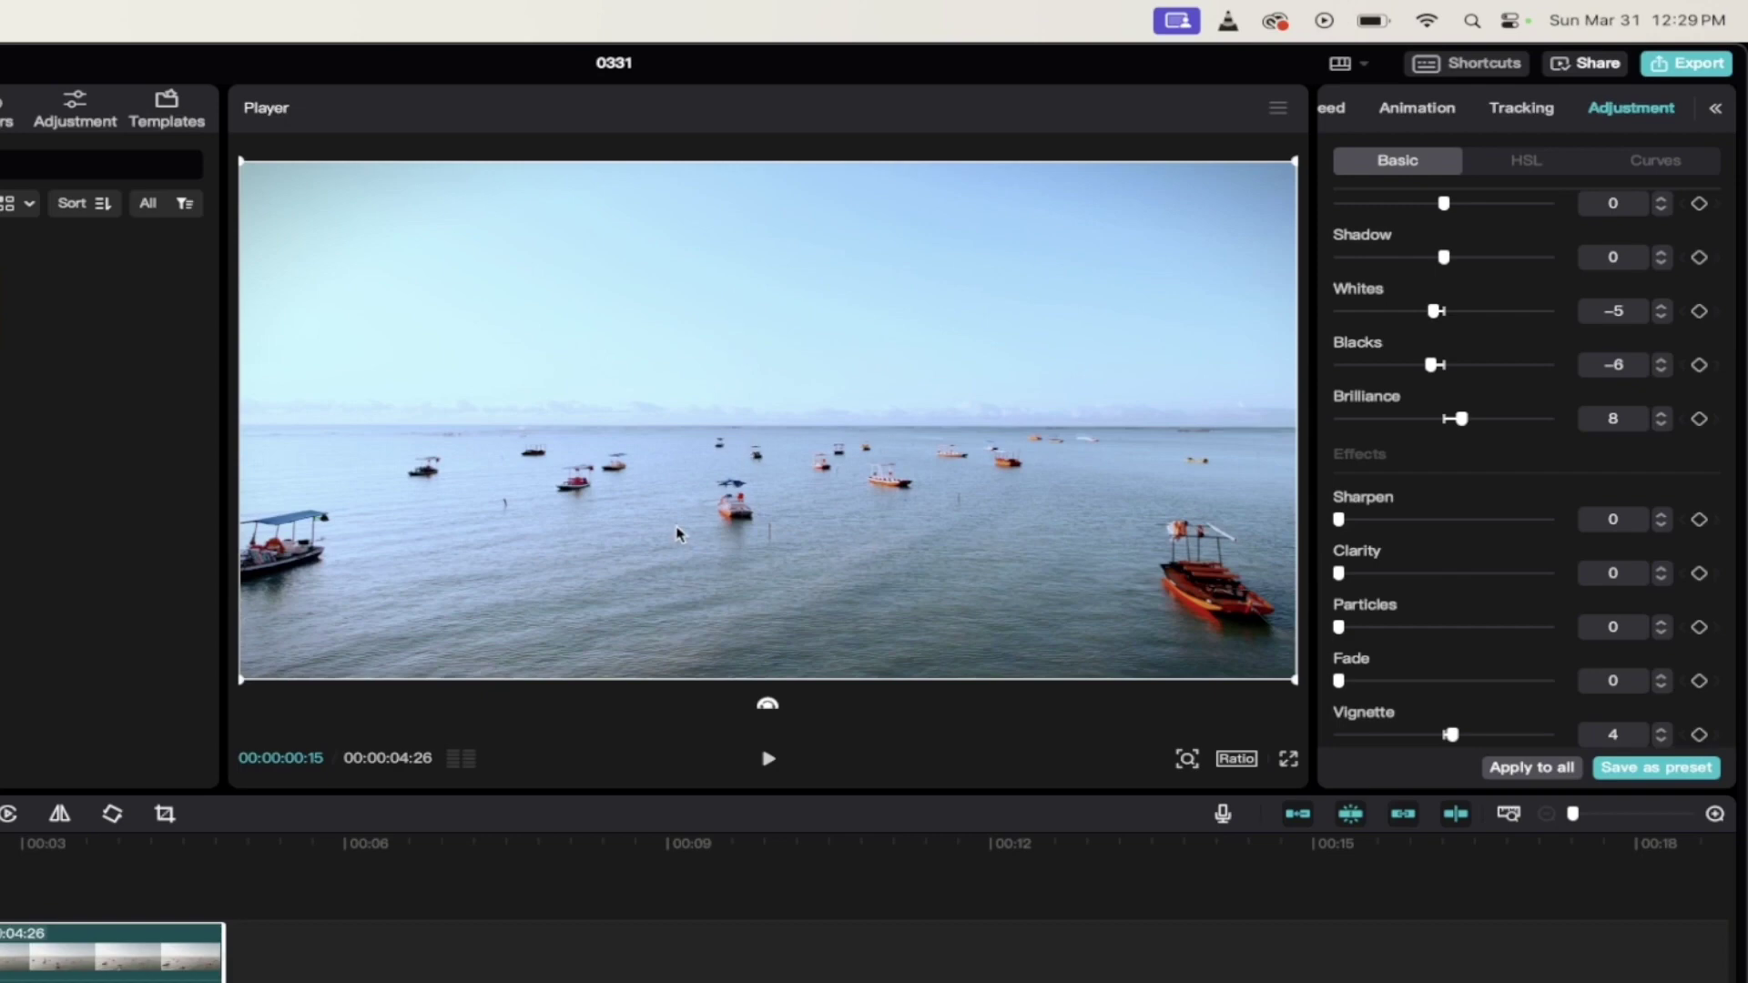
Compare the graded boat clip with the original by hiding the upper track and showing it again
key("Right")
key("Right")
key("Right")
key("Right")
key("Right")
key("Right")
key("Right")
key("Right")
key("Right")
key("Right")
key("Right")
key("Right")
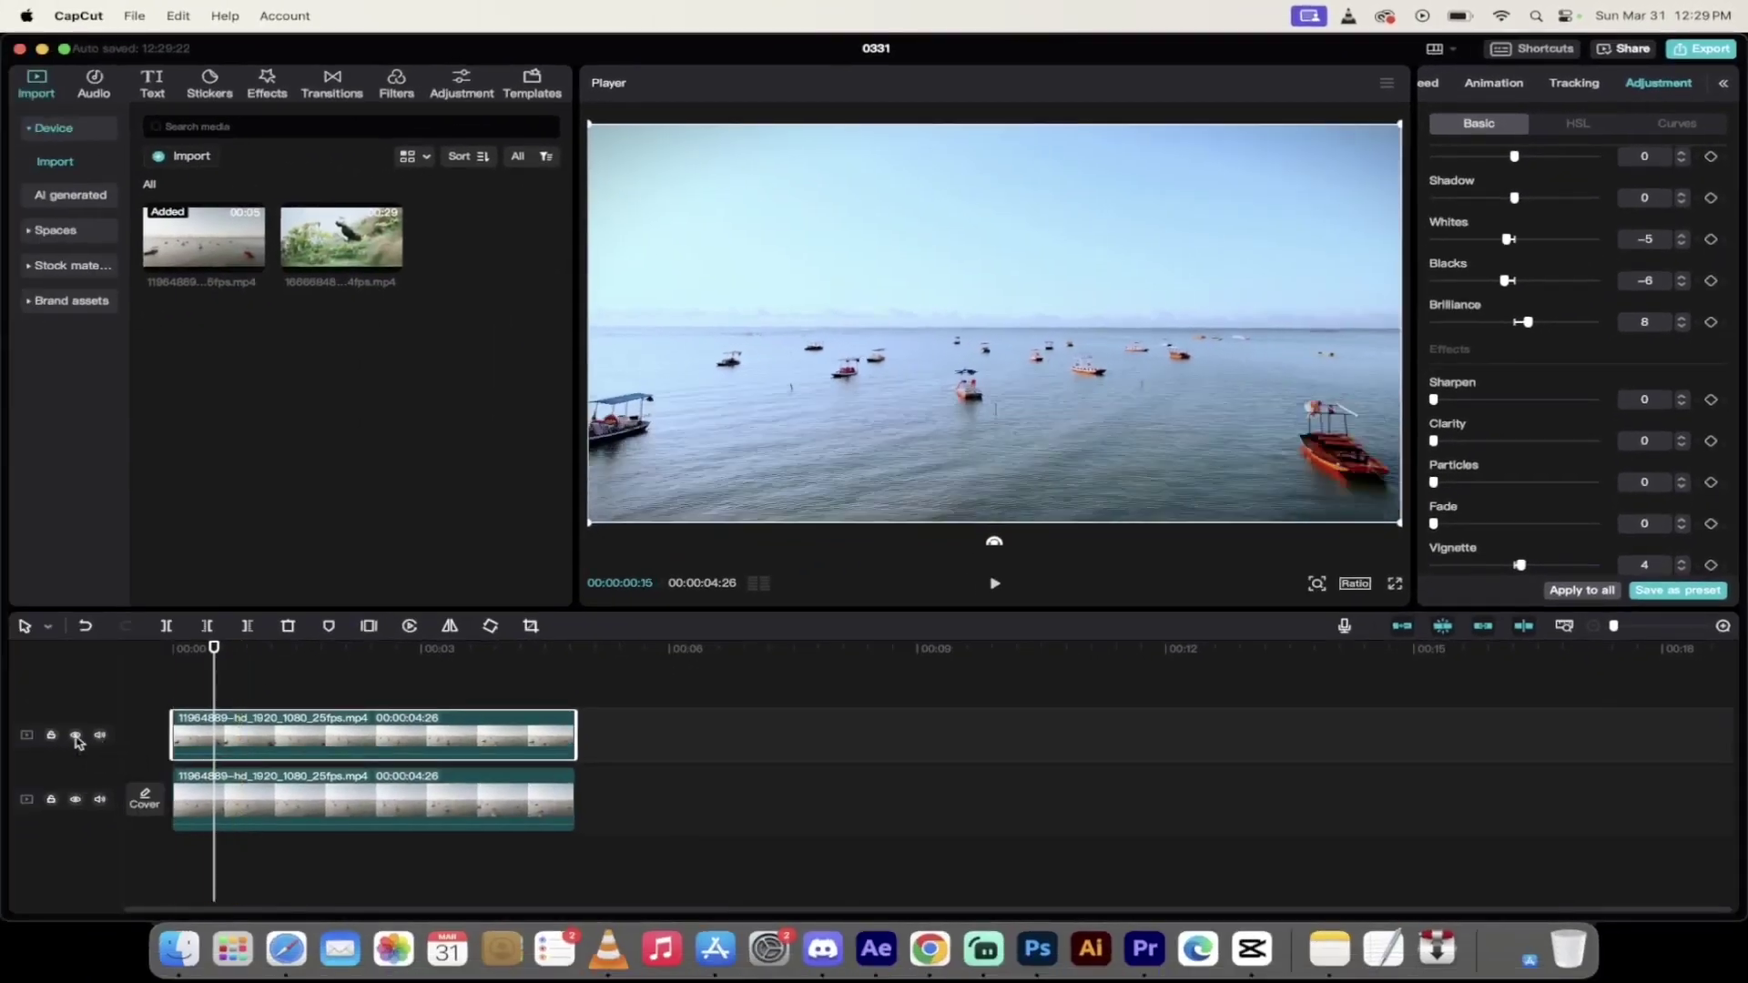
left_click(75, 736)
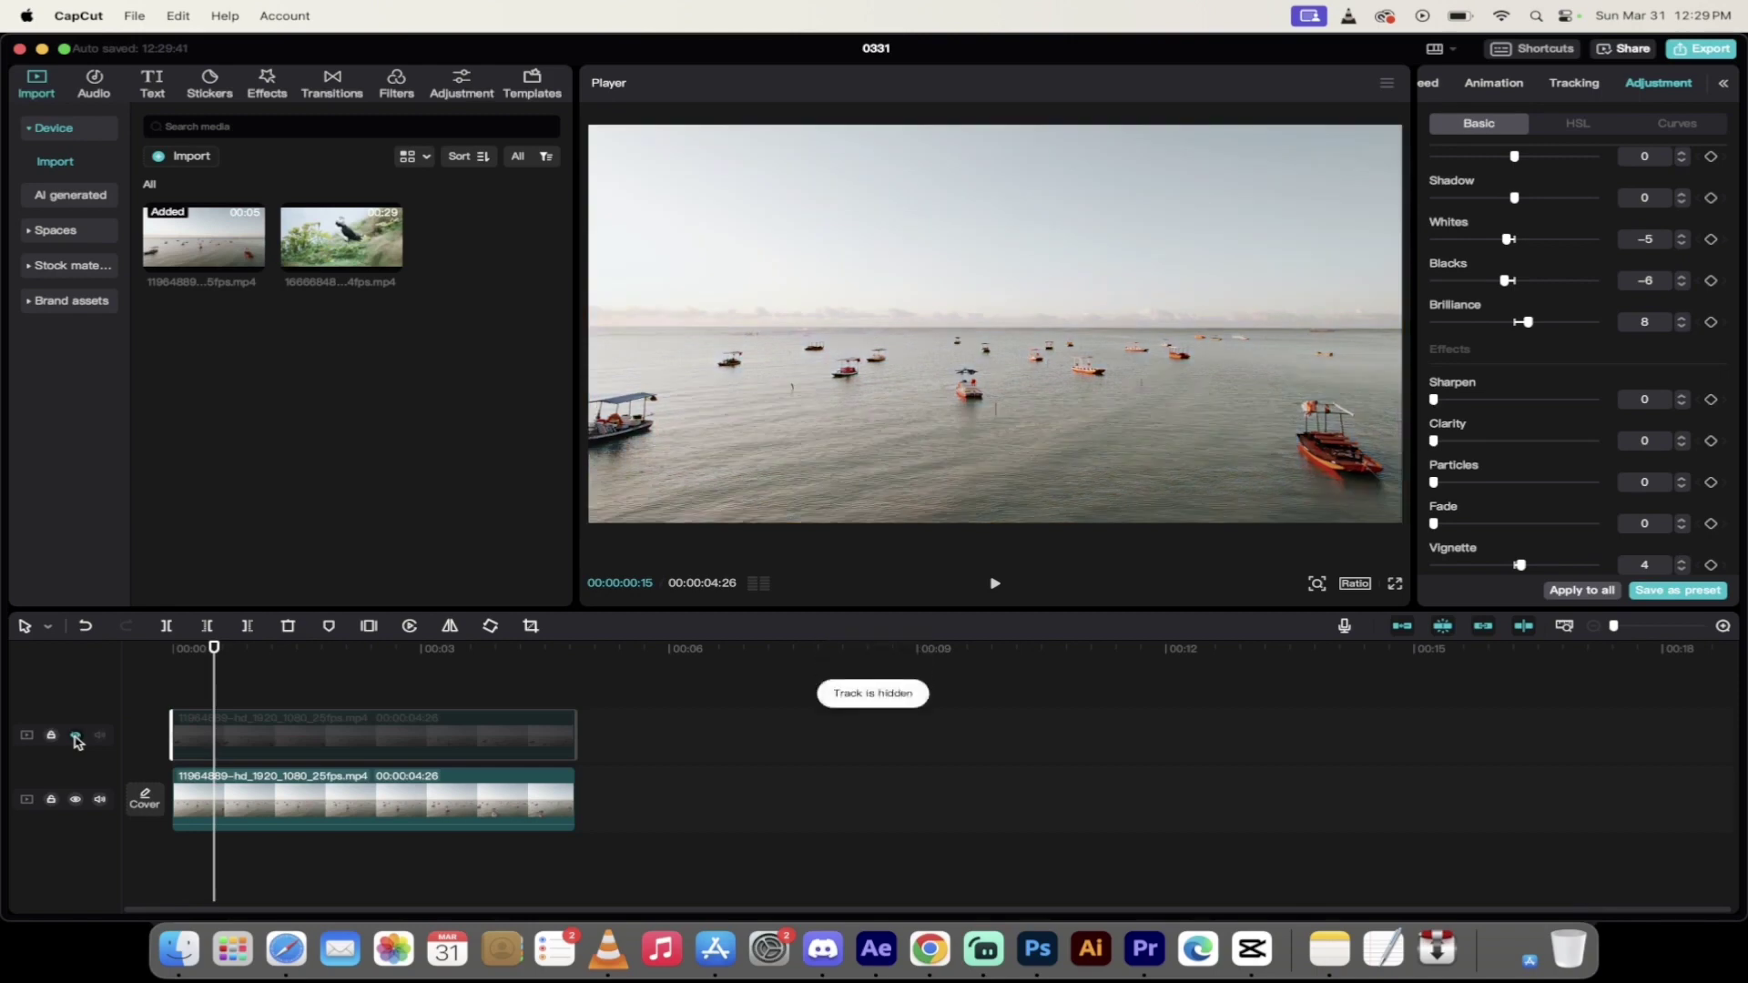
left_click(76, 735)
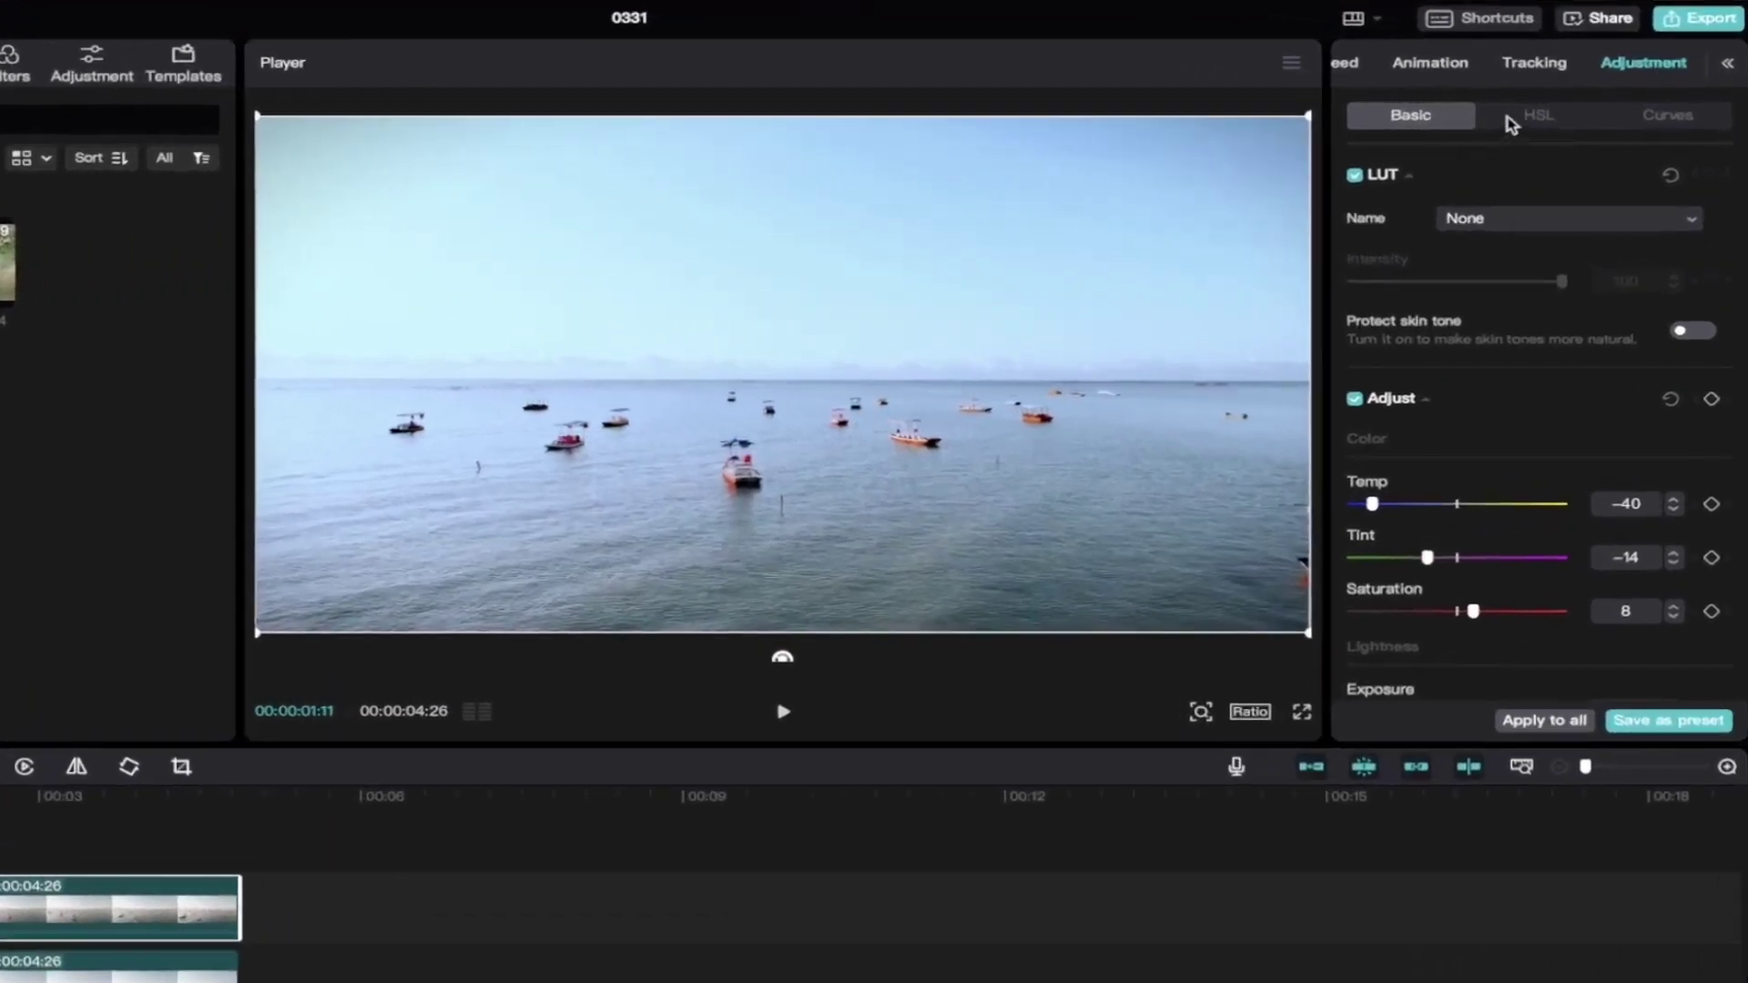
Open the upper boat clip's colour curves and look through the Luma, Red, Green and Blue graphs
left_click(1673, 121)
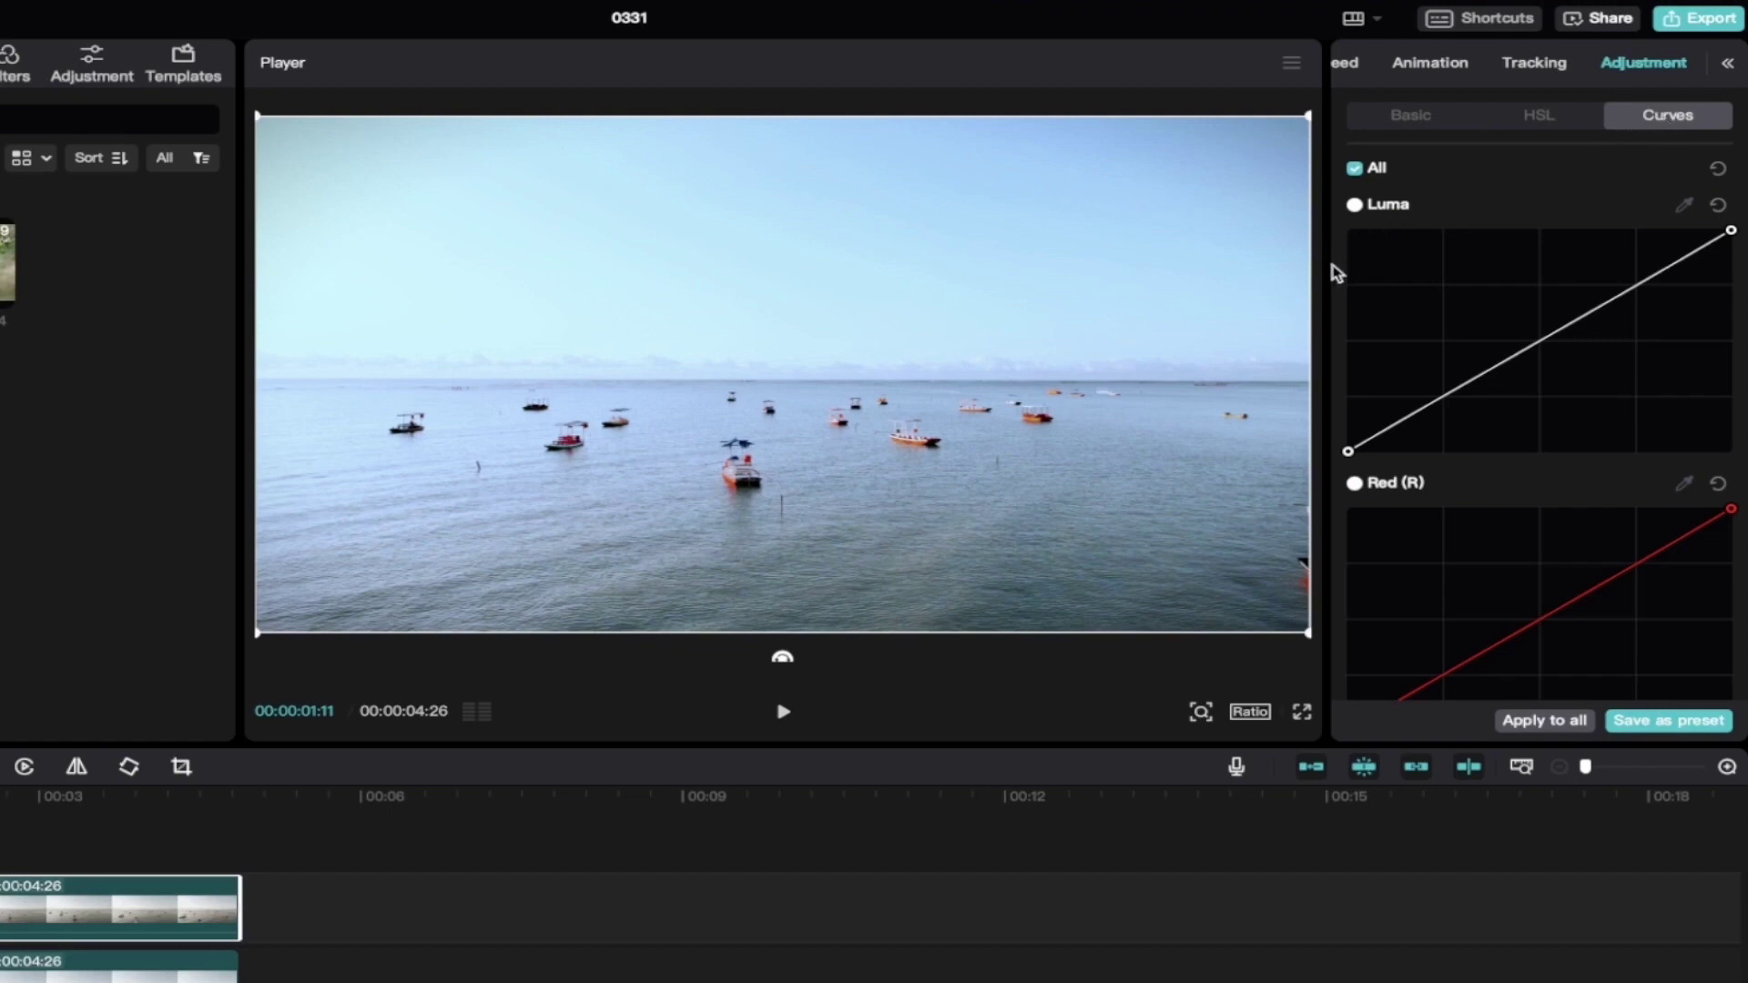
scroll(1336, 271, "down", 3)
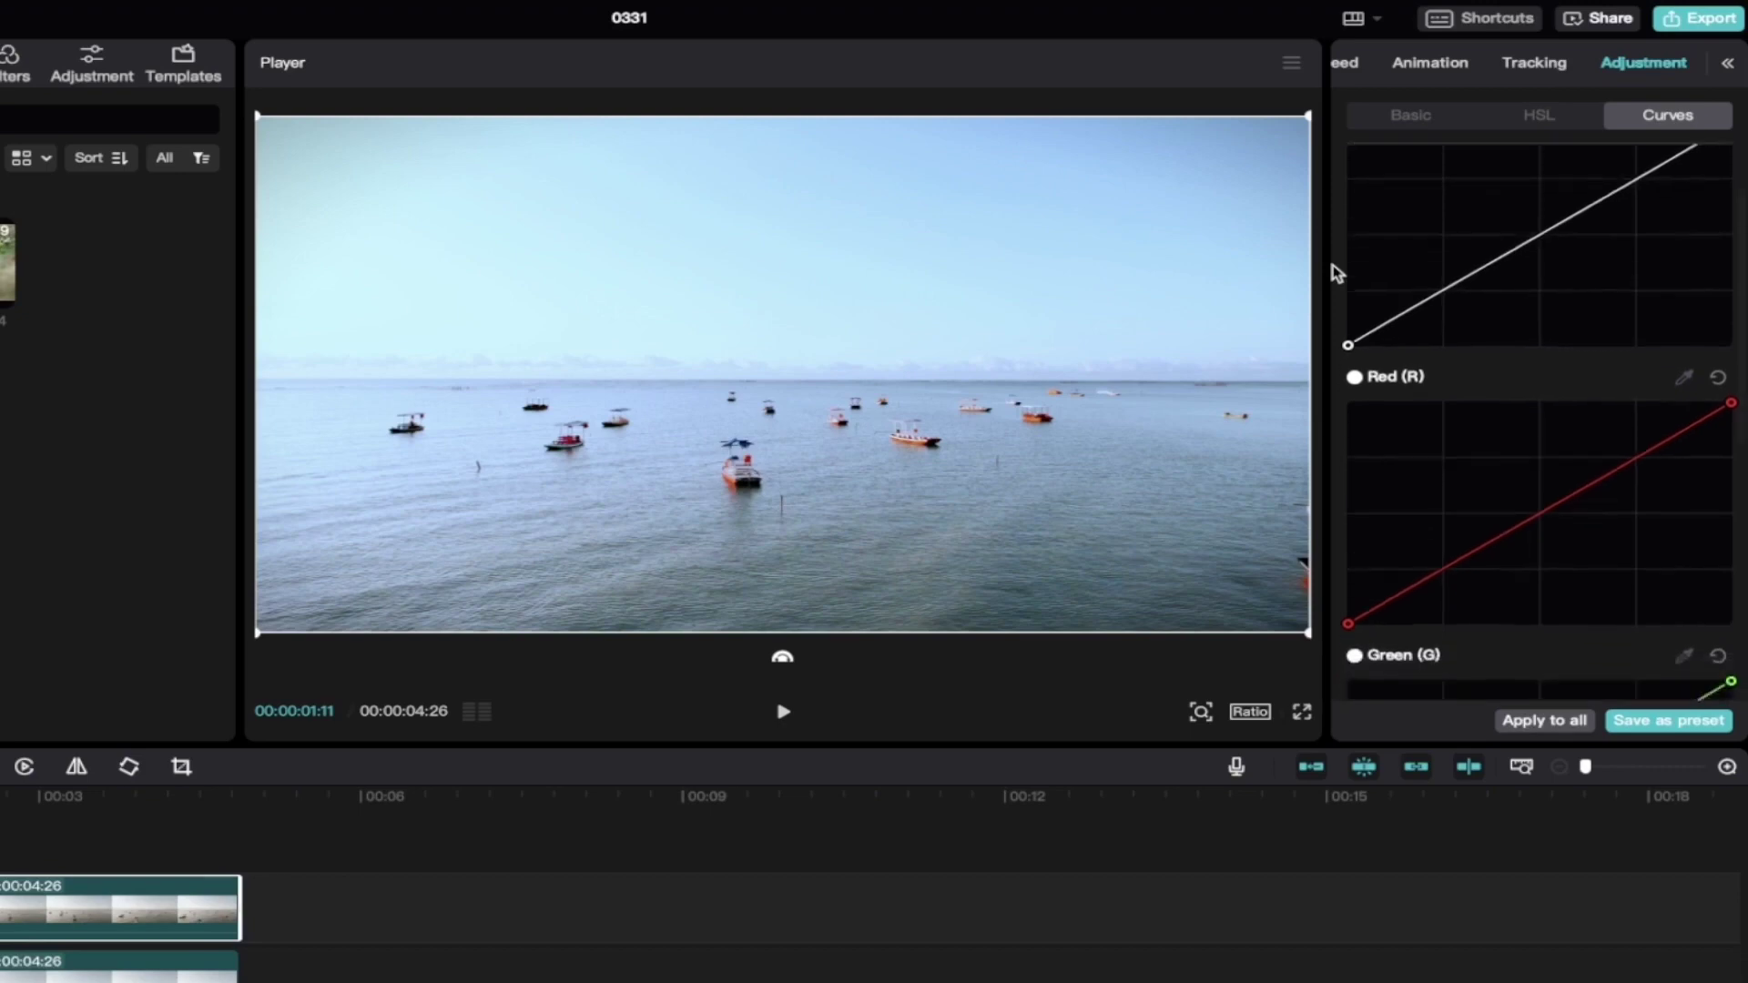
scroll(1336, 271, "up", 2)
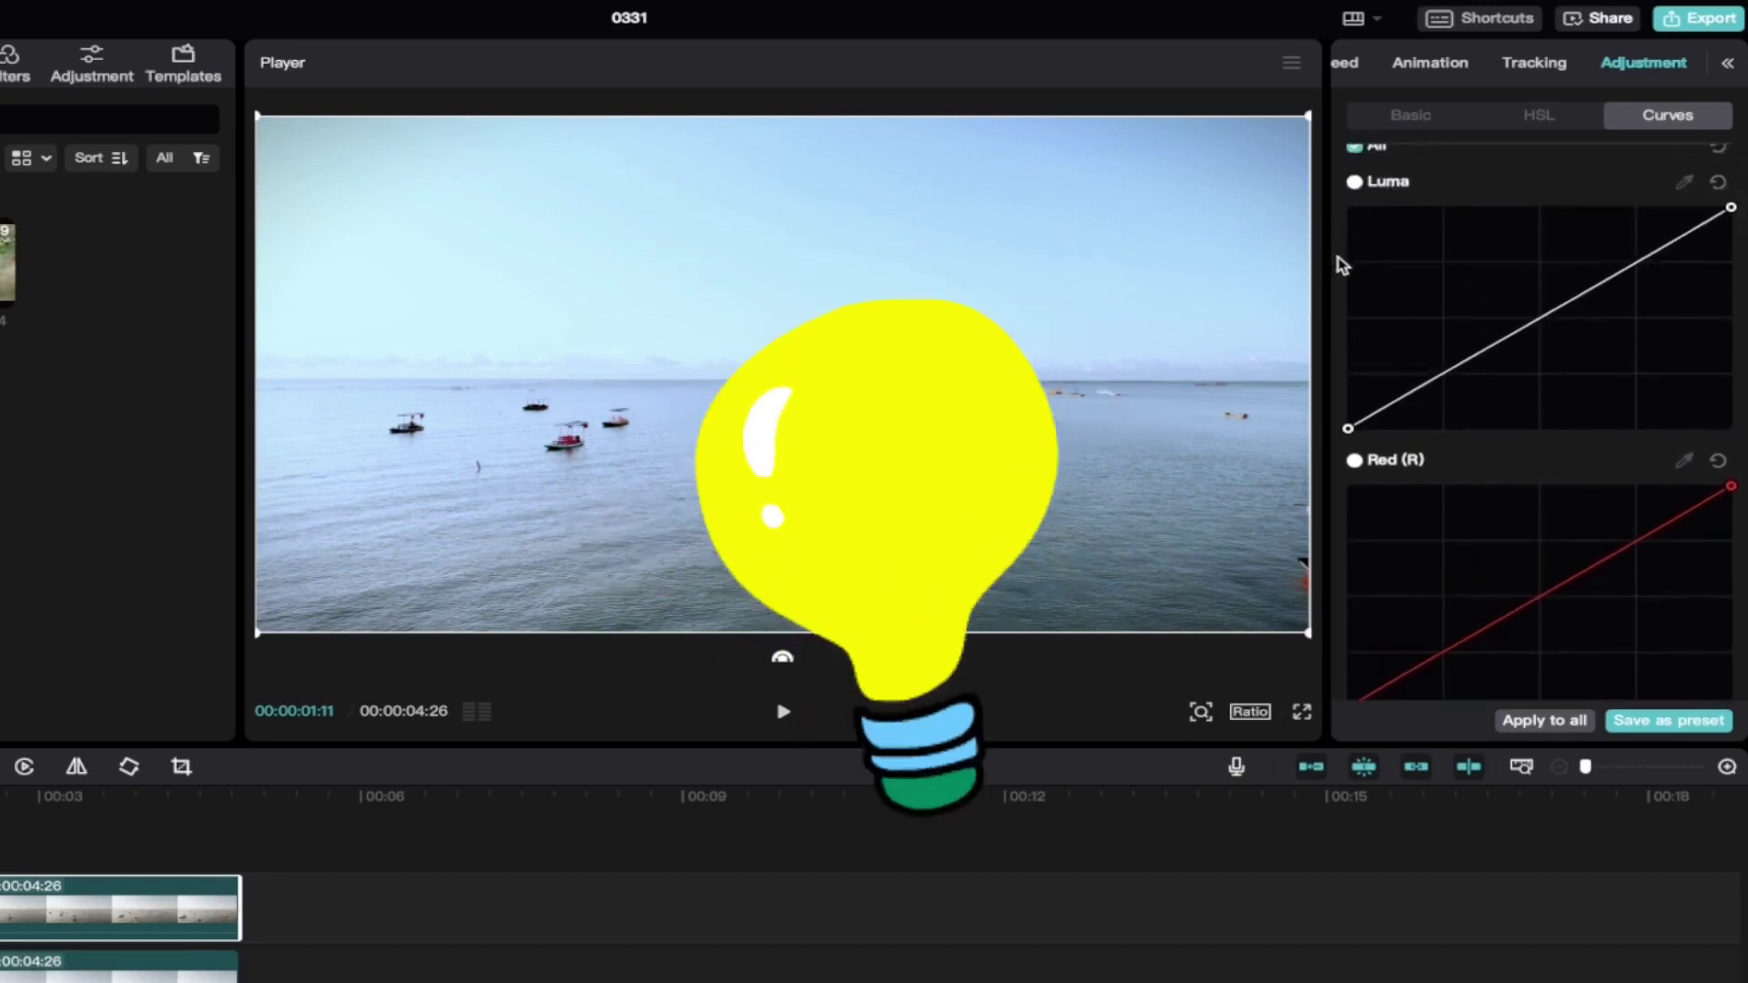
scroll(1341, 265, "down", 5)
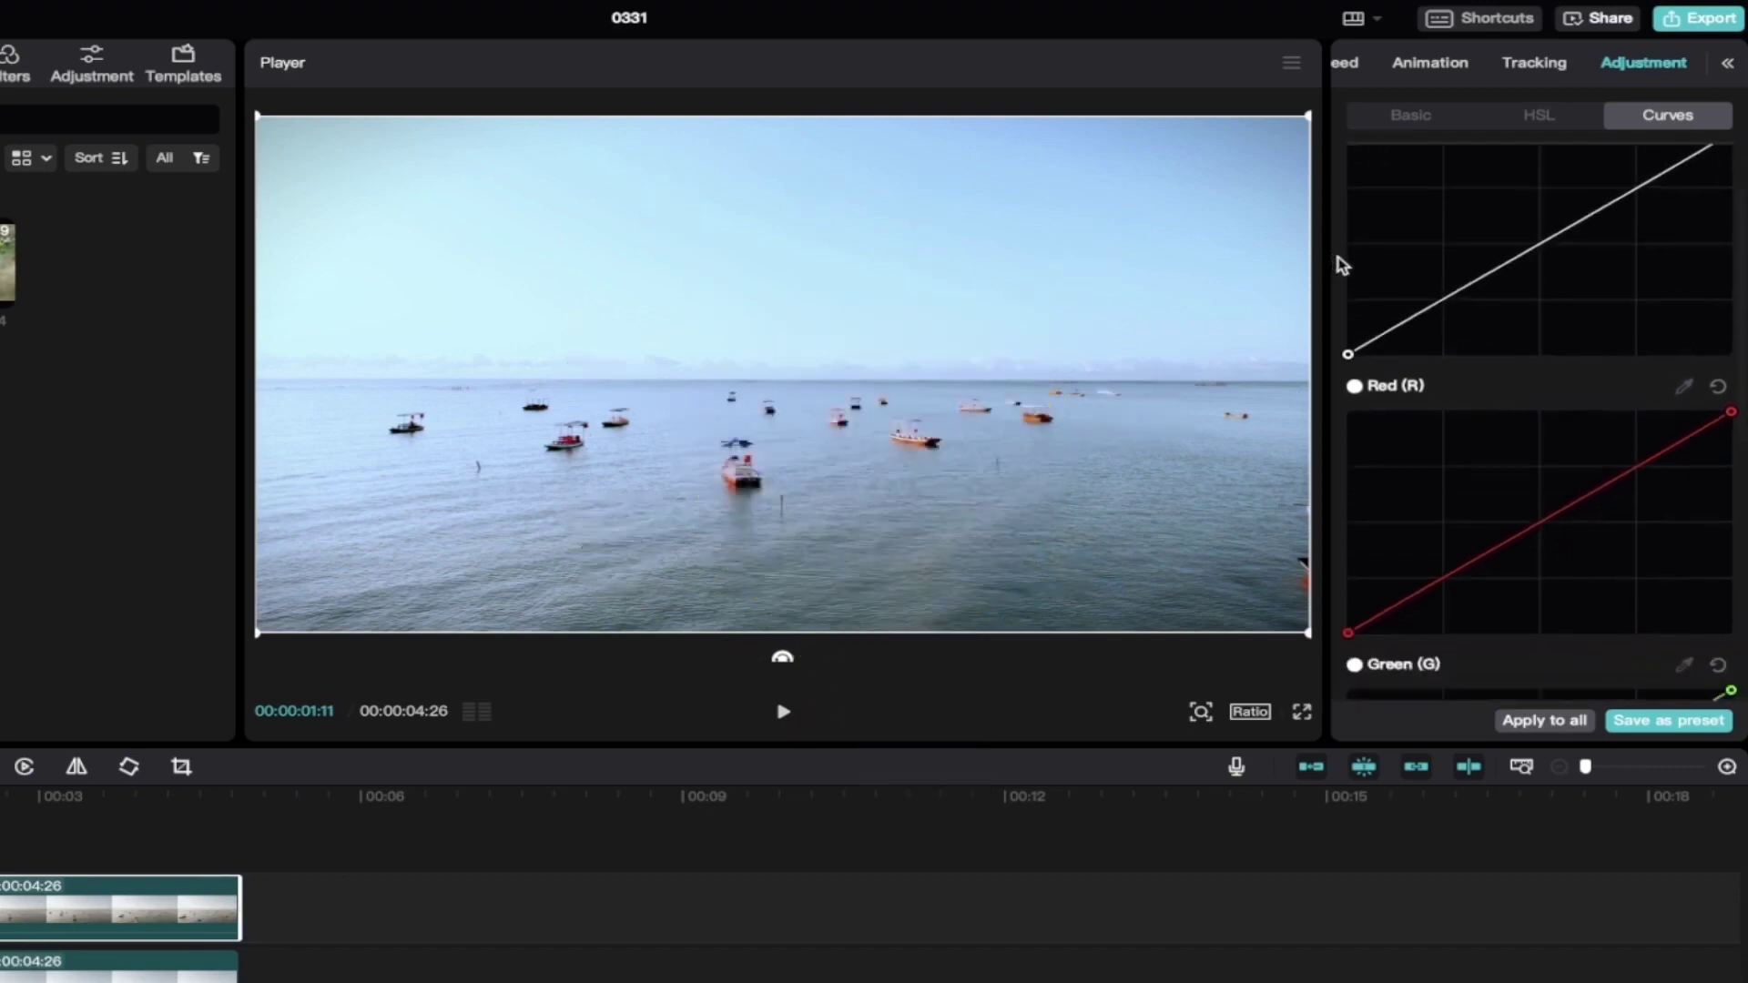
scroll(1343, 312, "down", 5)
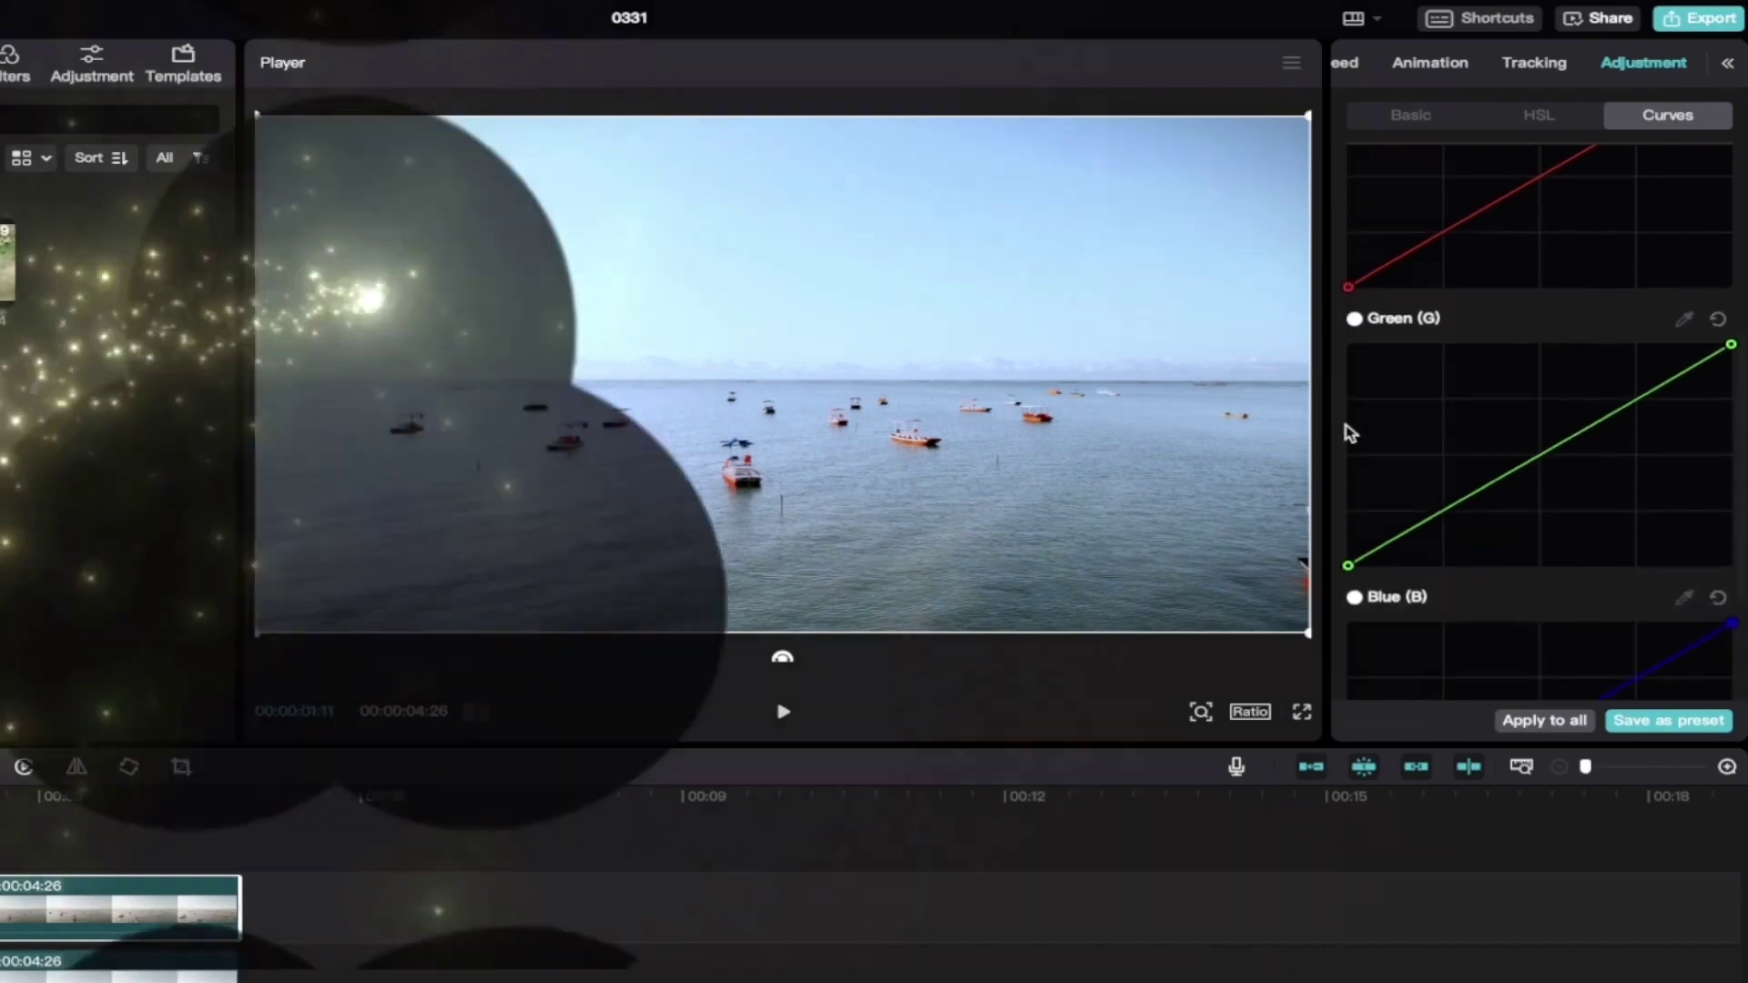
scroll(1350, 456, "up", 8)
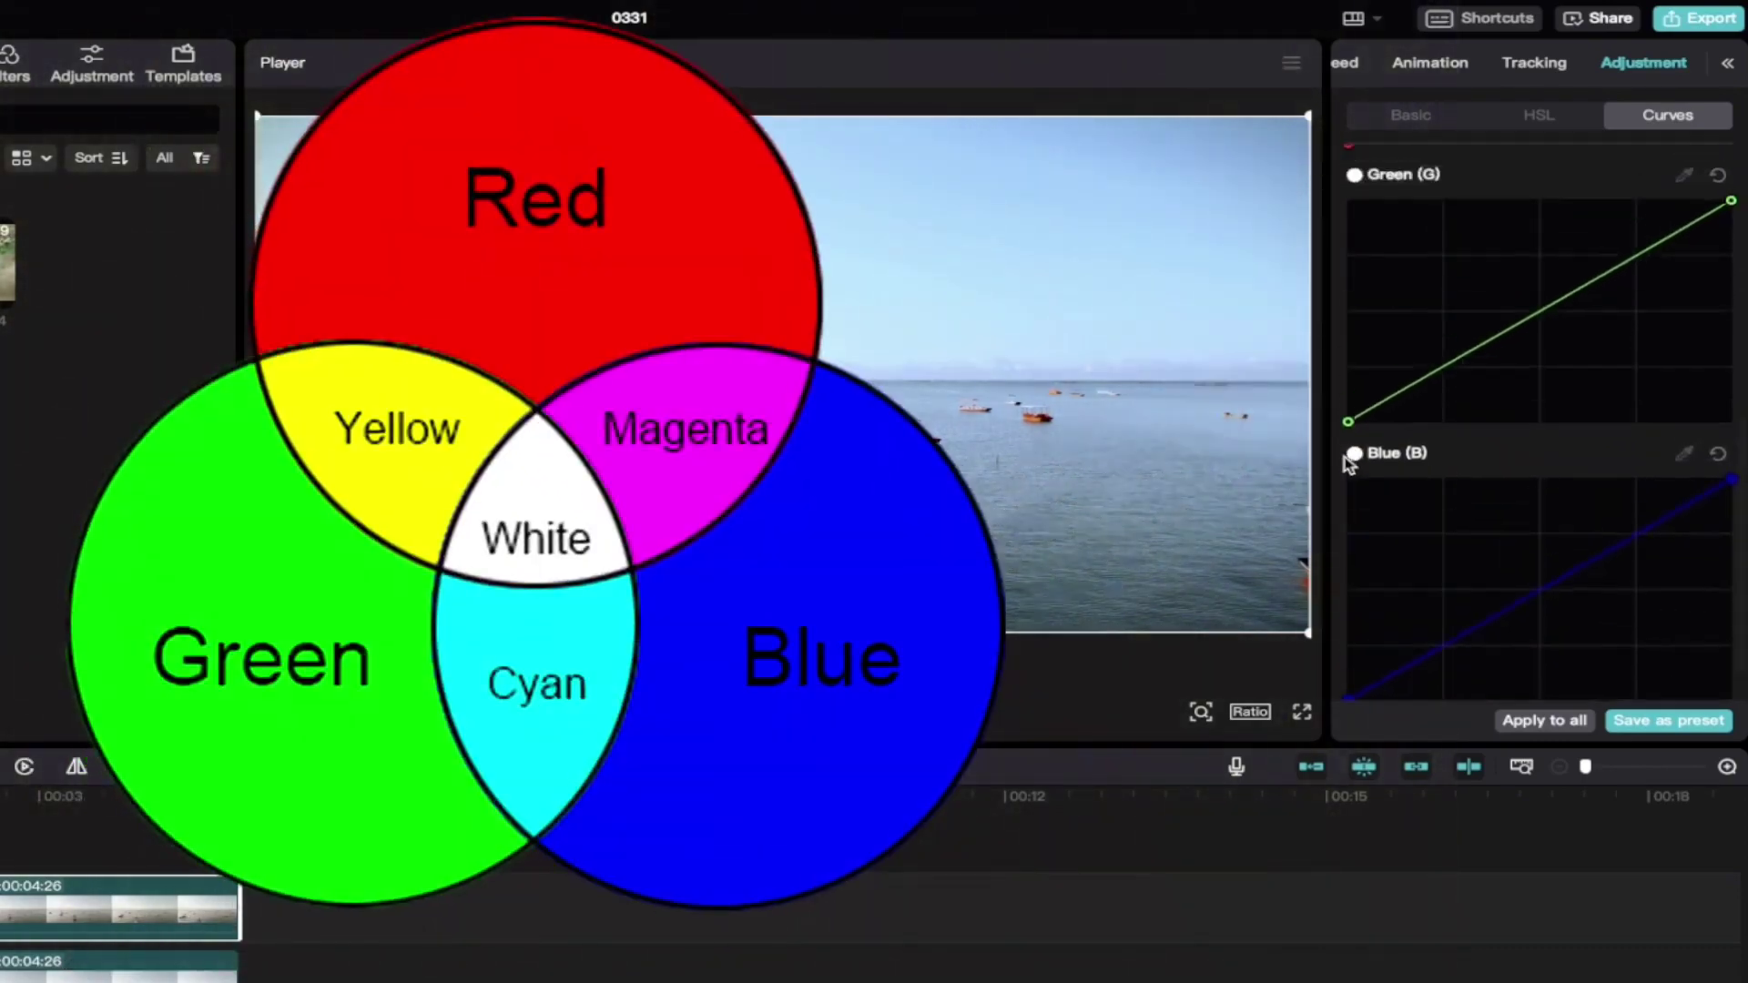
scroll(1349, 464, "up", 2)
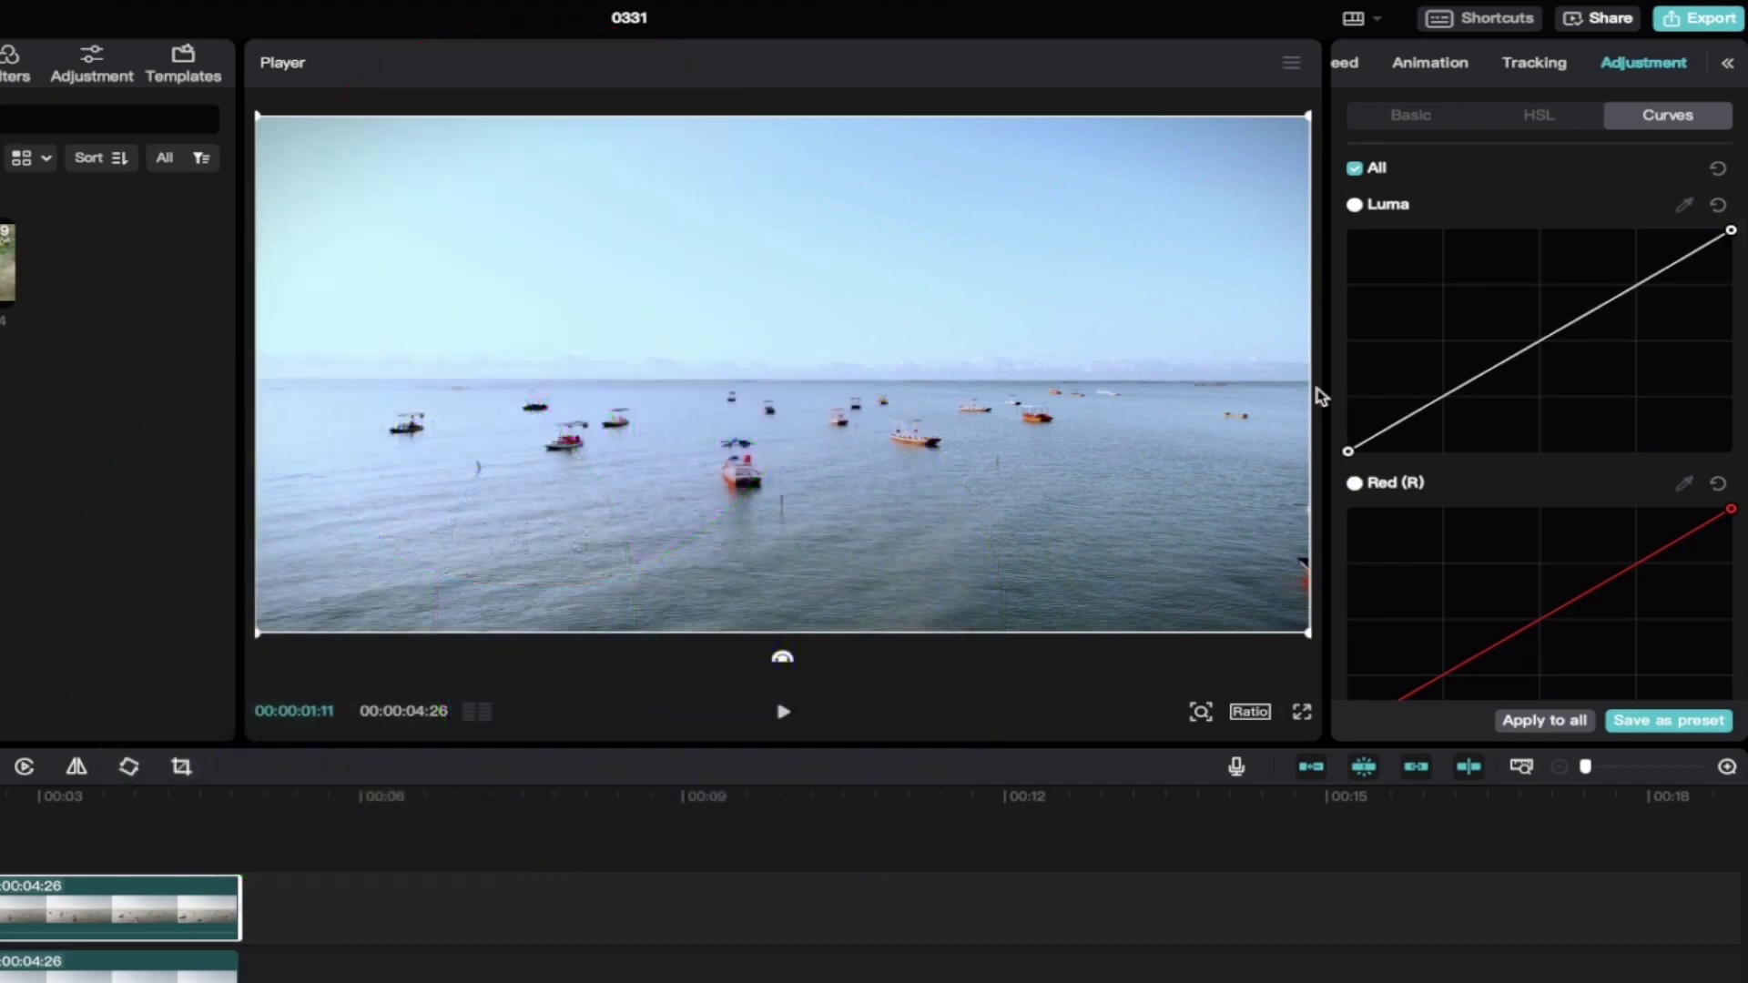
Add a midpoint to the upper clip's red curve and pull it slightly below the diagonal
scroll(1340, 364, "down", 4)
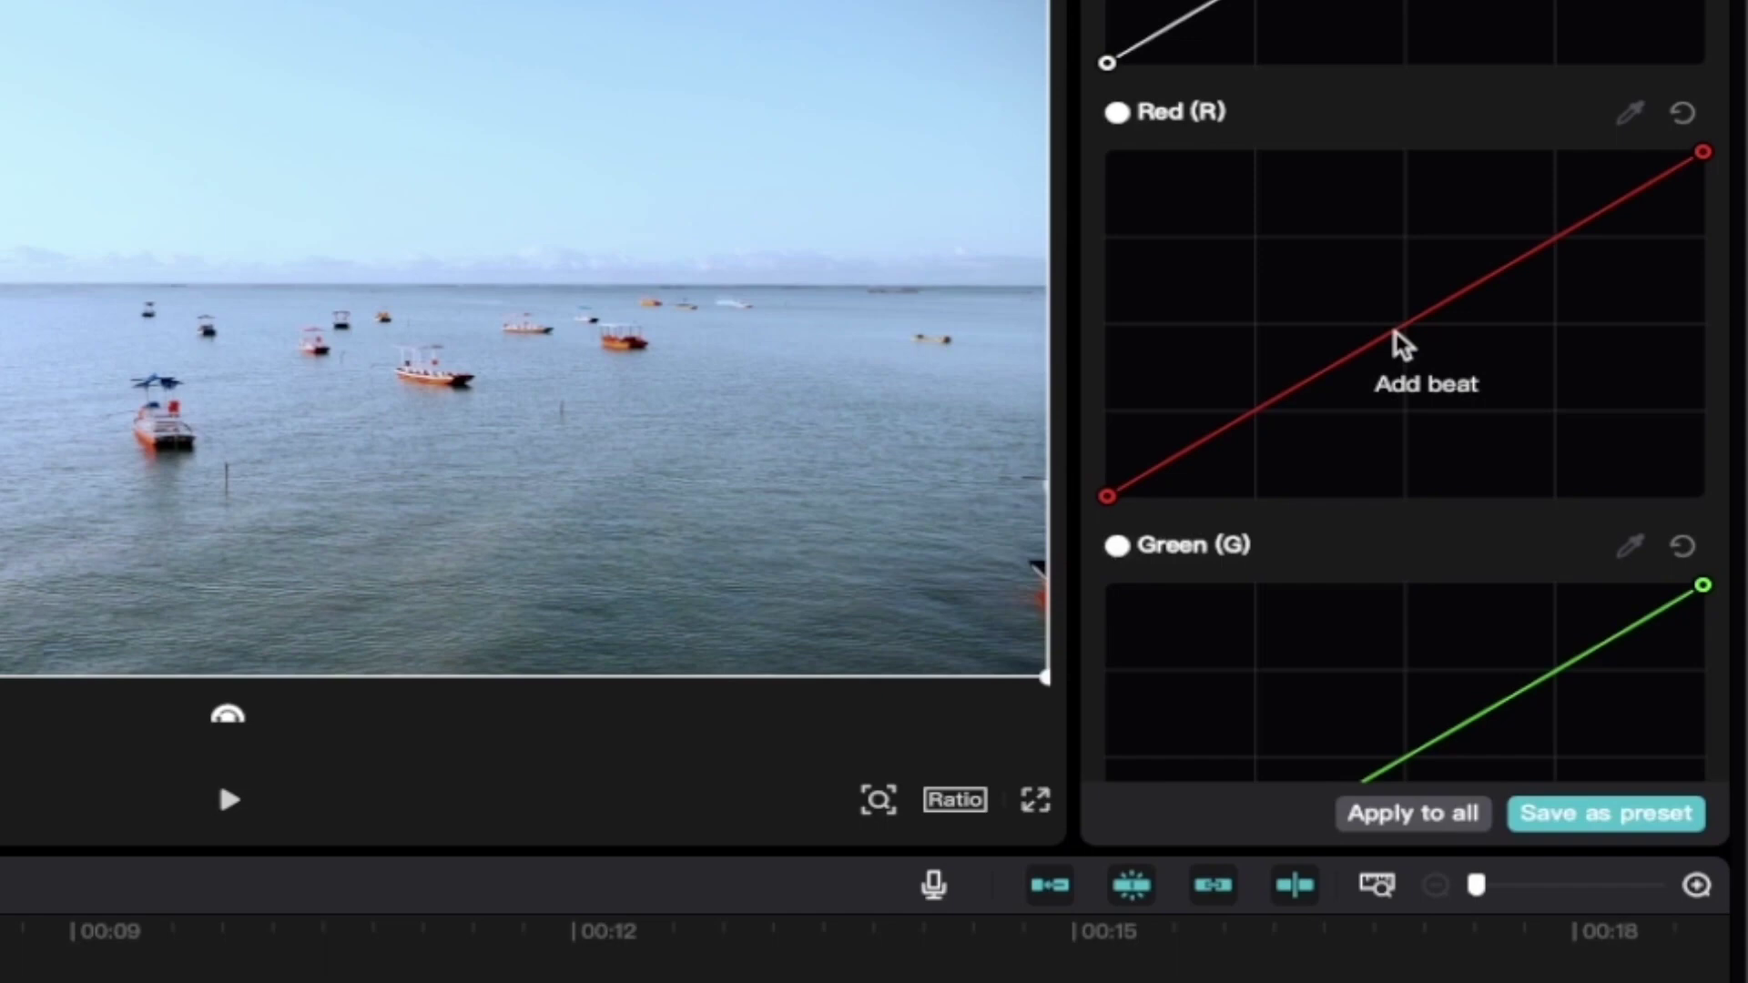
left_click(1395, 334)
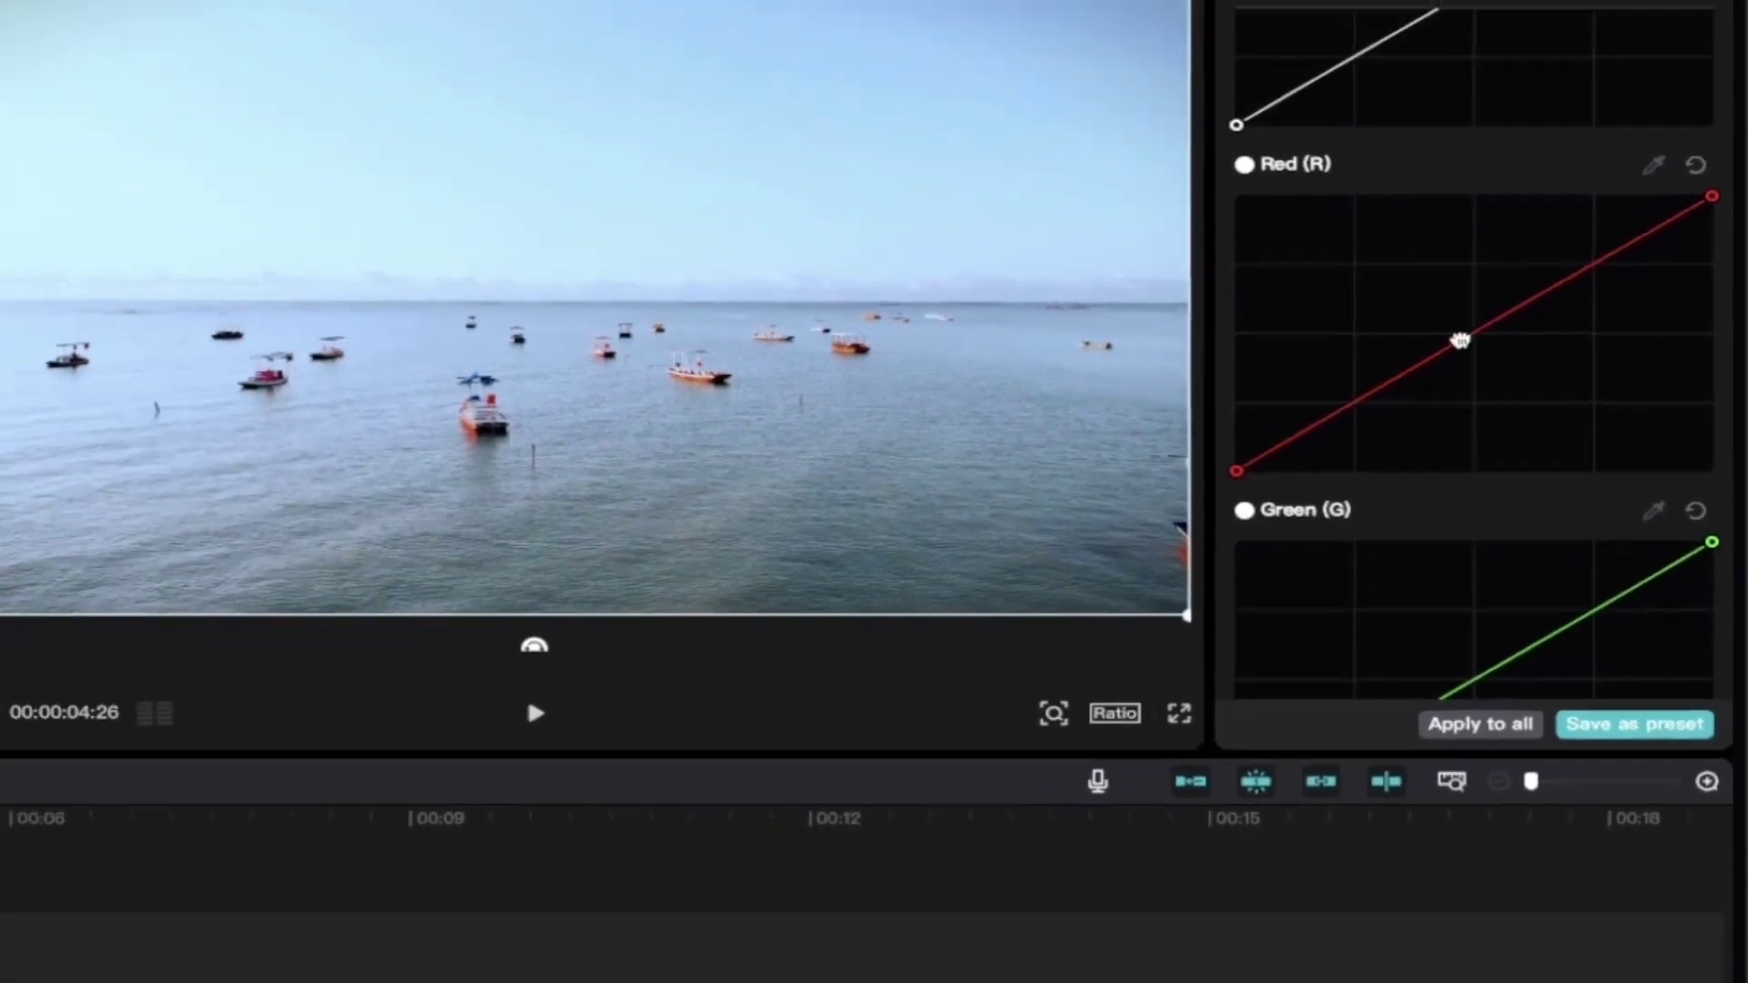
left_click_drag(1460, 340, 1425, 306)
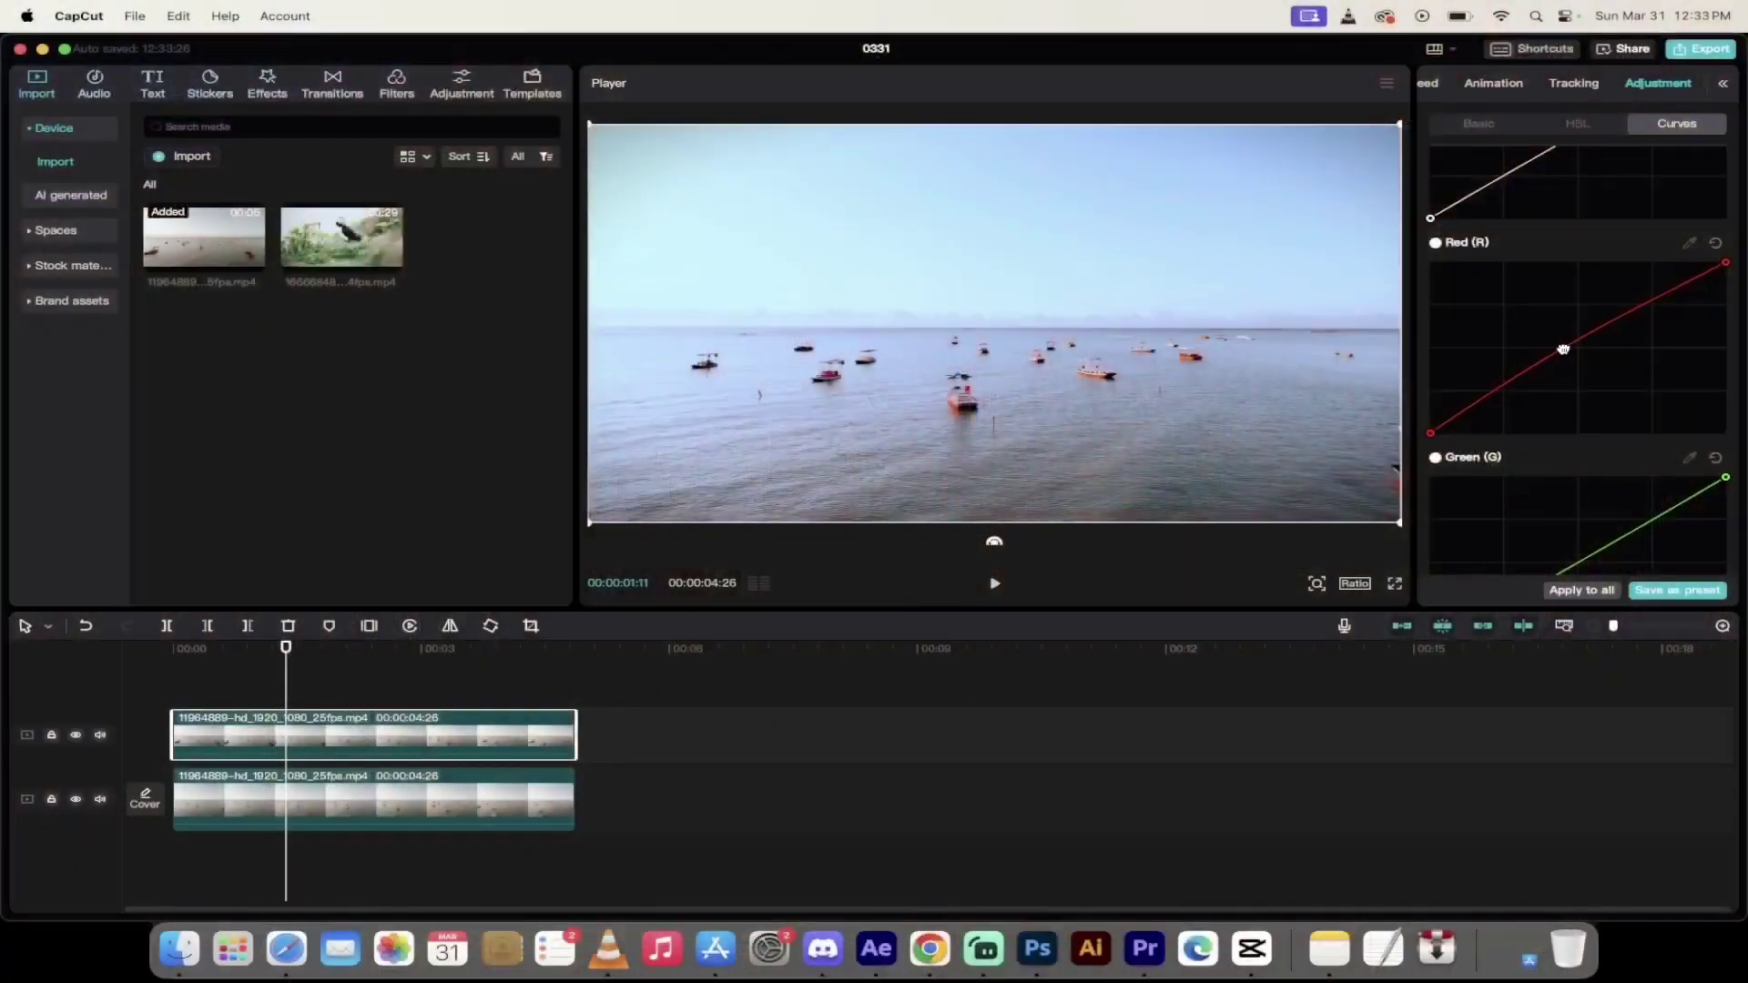
left_click_drag(1560, 351, 1580, 357)
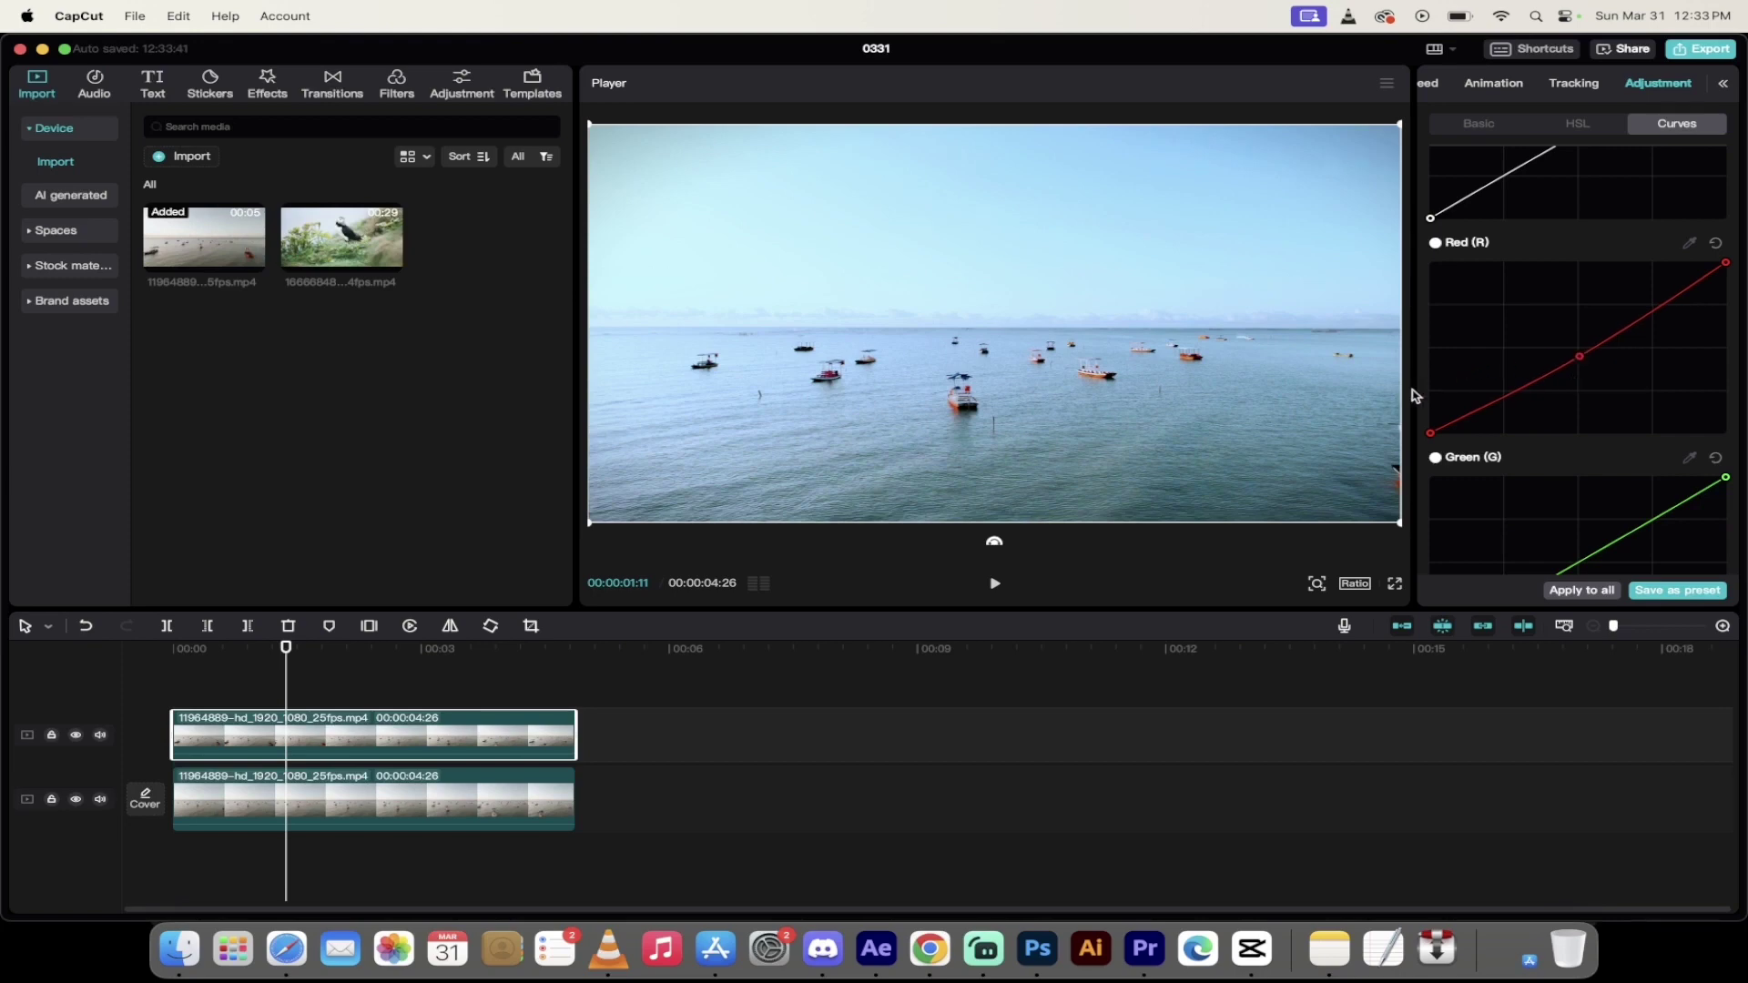
Add midpoints to the green and blue curves, pulling green slightly below the diagonal and lifting blue slightly above it
scroll(1427, 460, "down", 3)
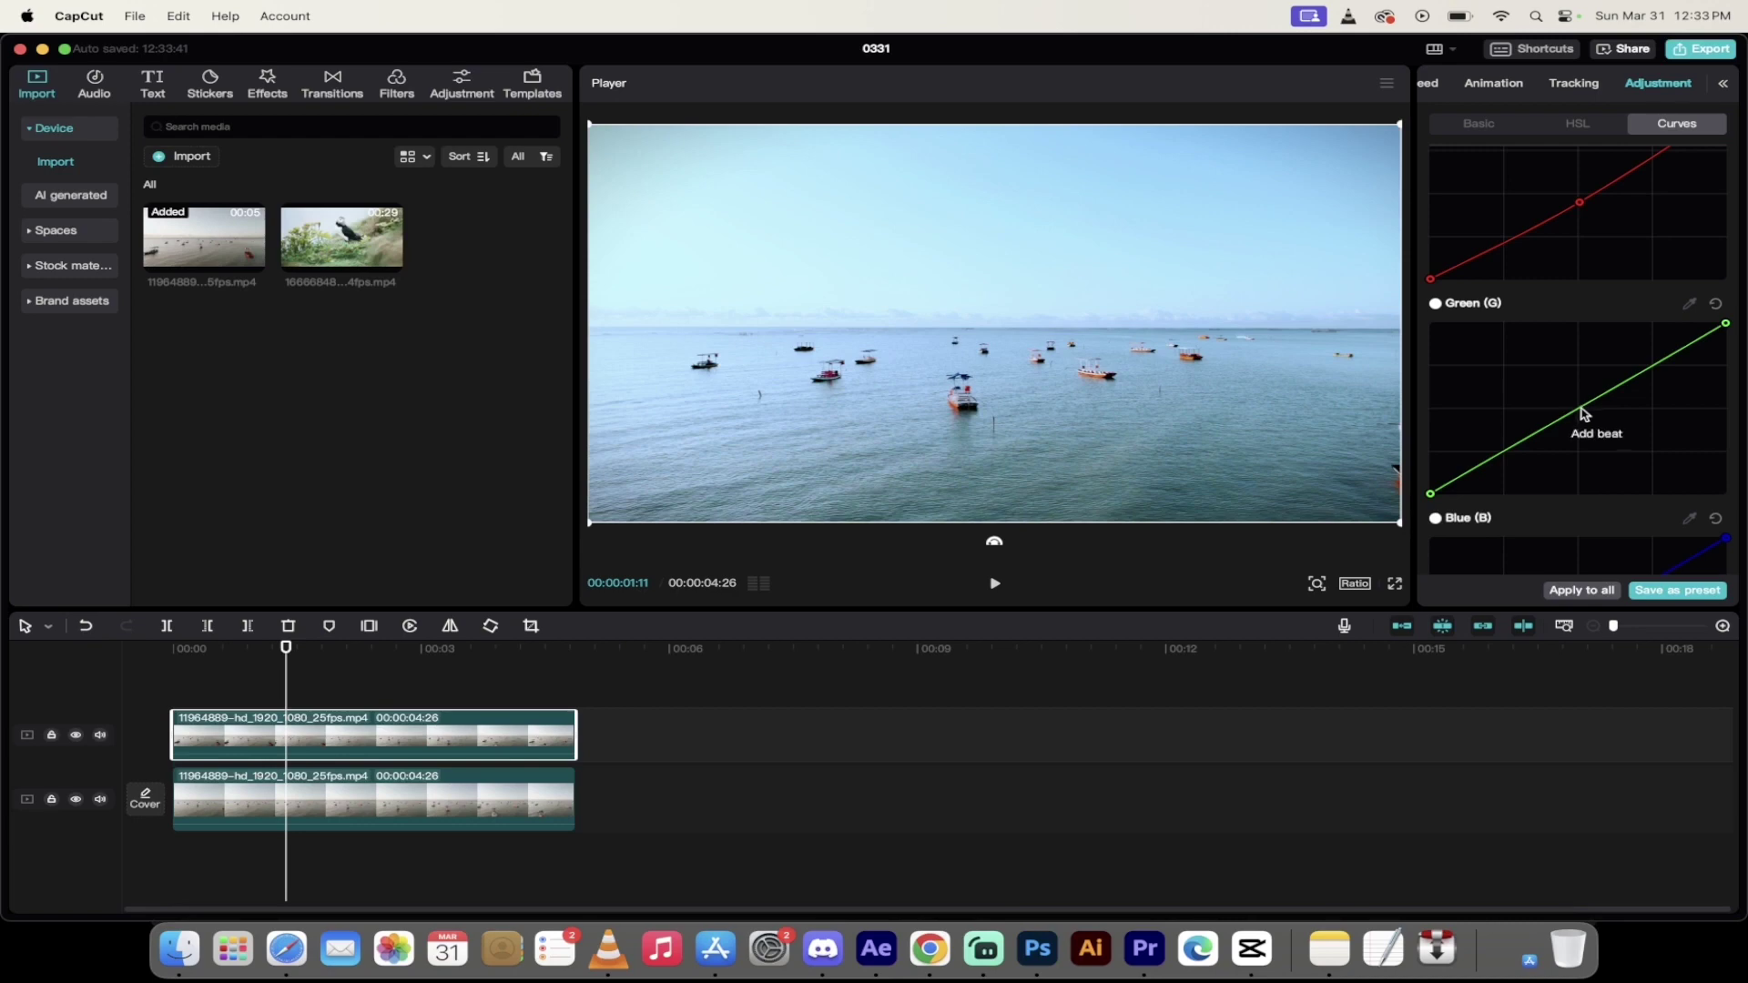
left_click(1581, 408)
mouse_move(1582, 409)
left_mouse_down()
mouse_move(1558, 382)
mouse_move(1580, 421)
left_mouse_up()
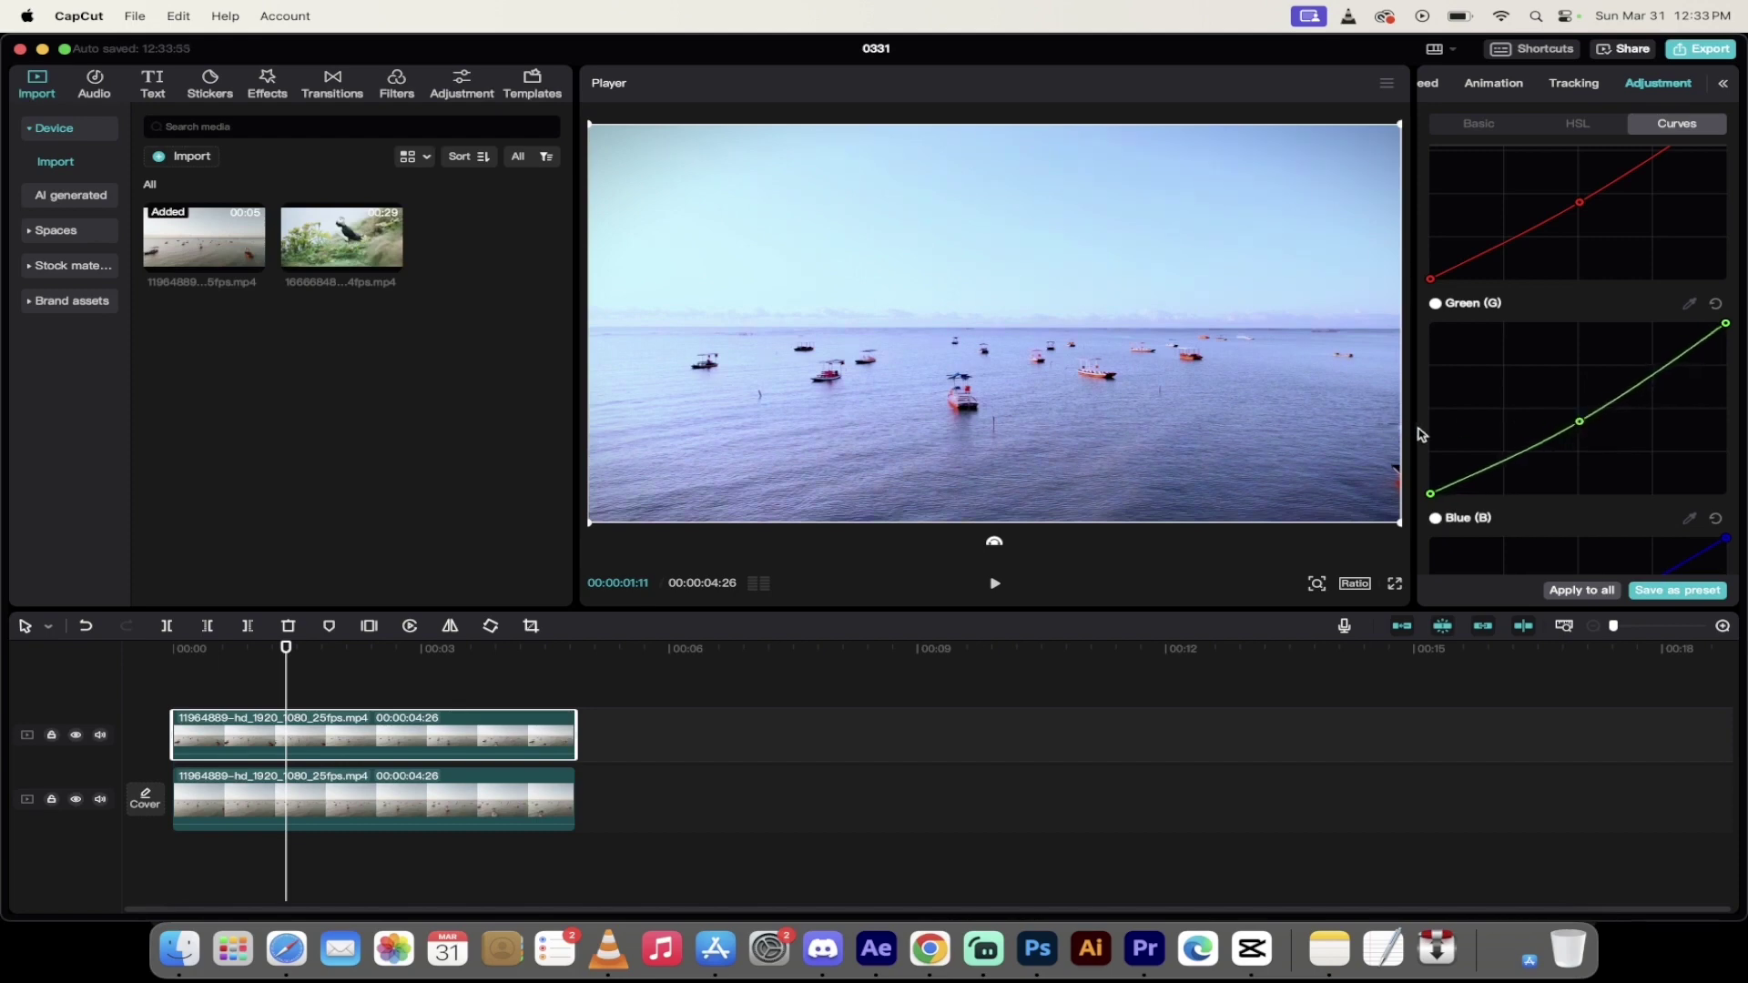
scroll(1422, 435, "down", 4)
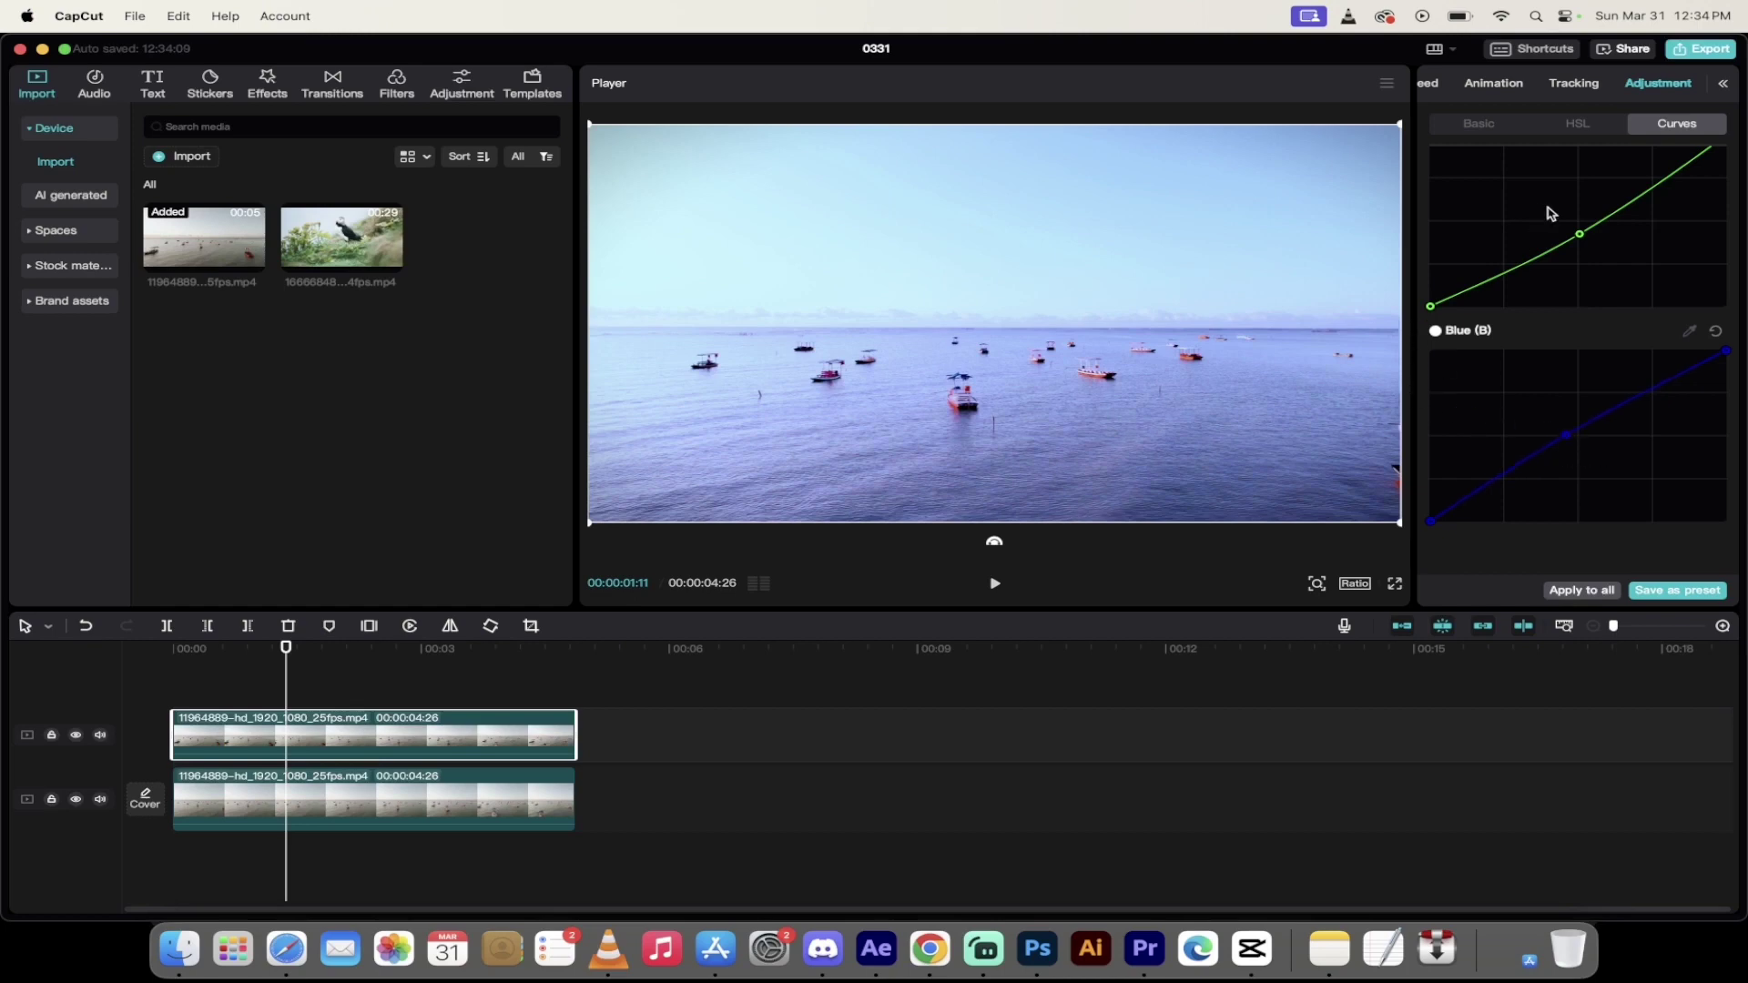
mouse_move(1579, 234)
left_mouse_down()
mouse_move(1549, 223)
mouse_move(1562, 239)
left_mouse_up()
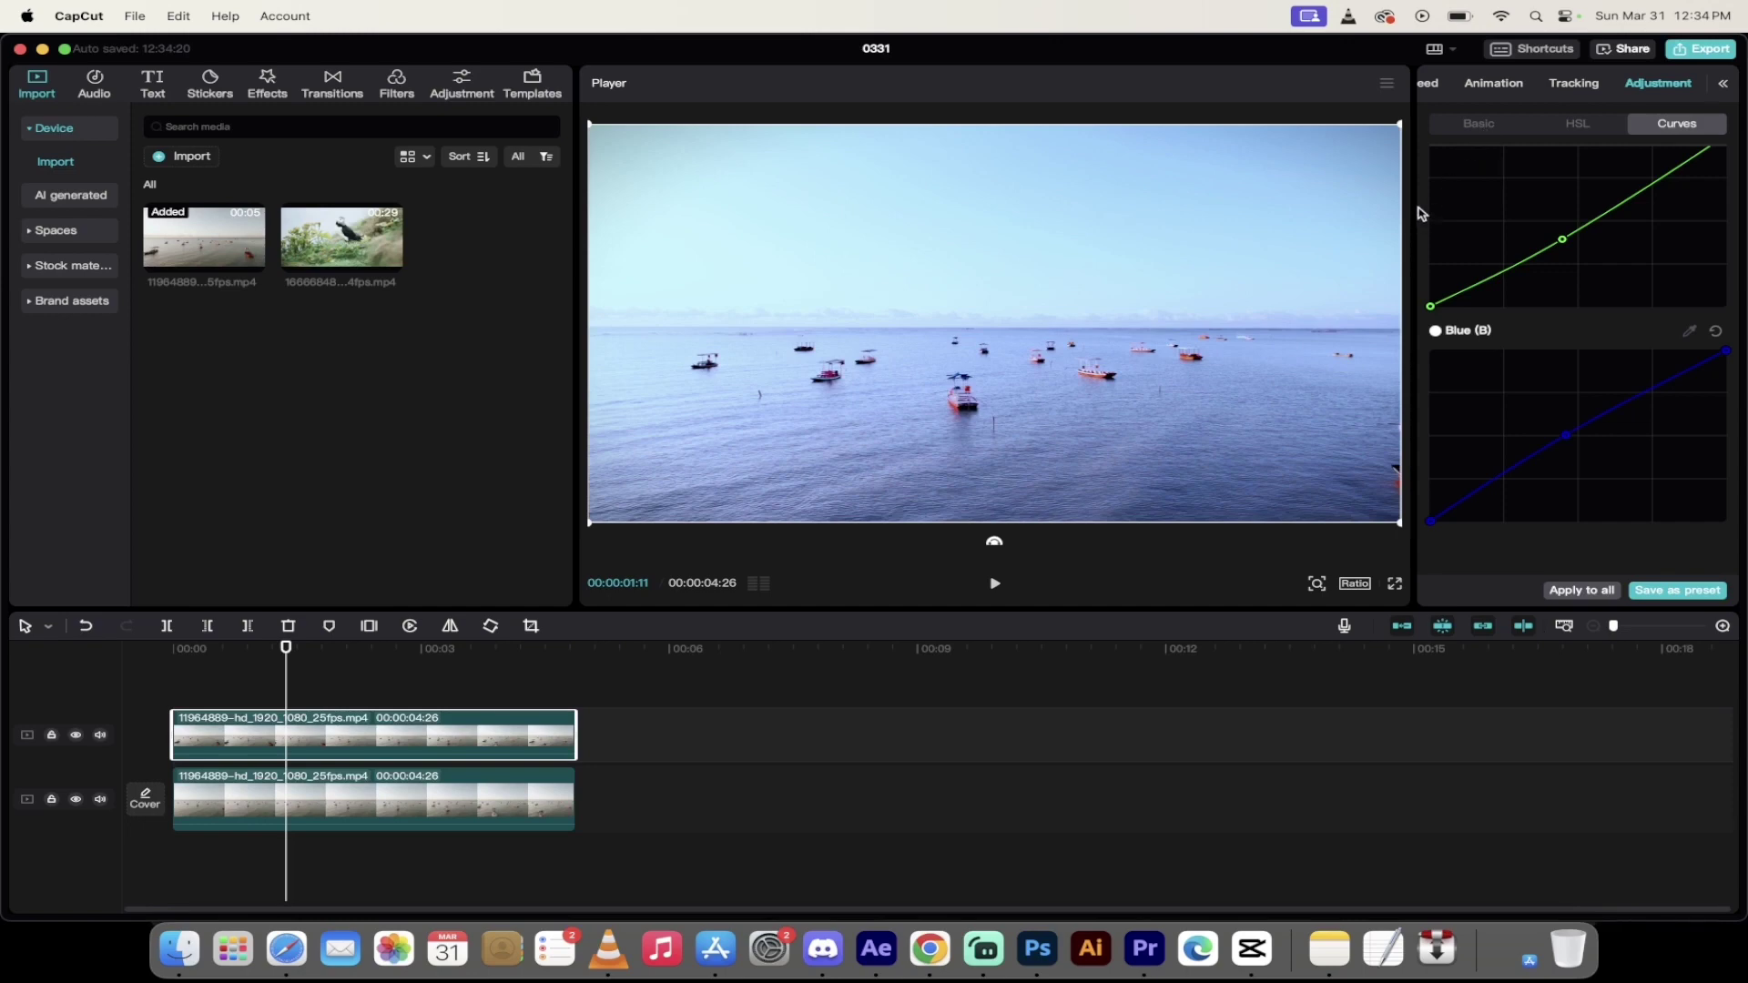
scroll(1421, 212, "up", 5)
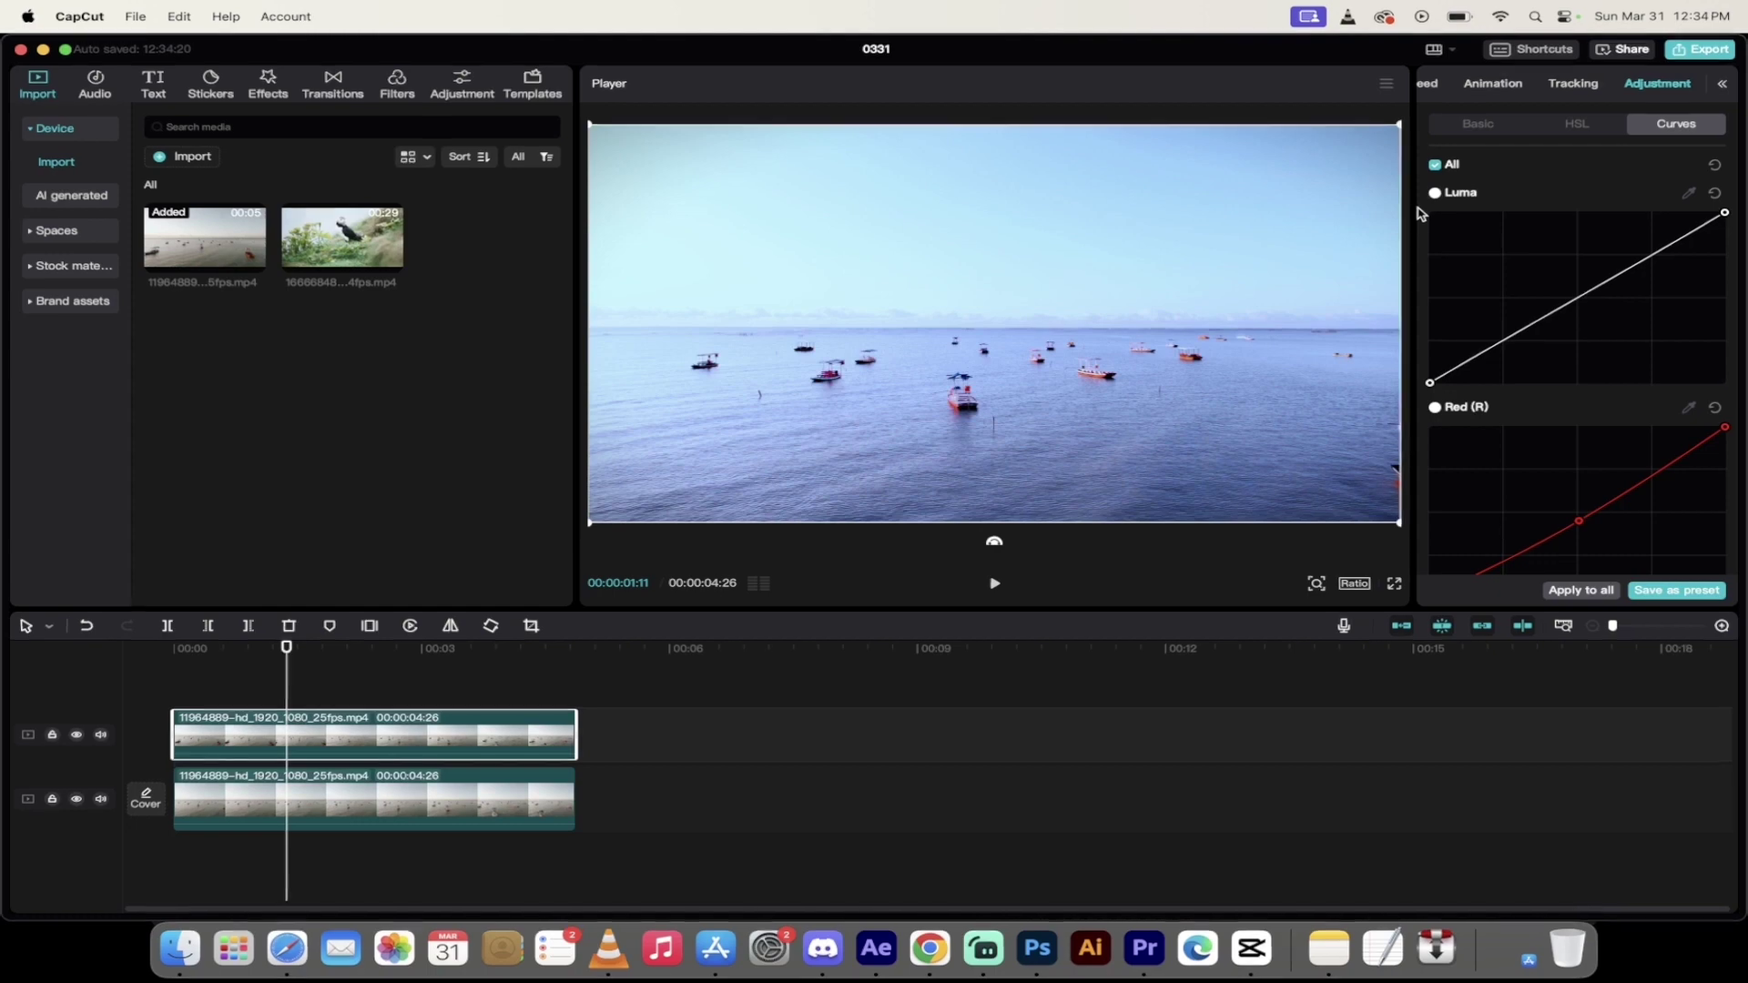
Compare the curve-graded clip with the original around 00:00:01:04 by hiding the upper track and showing it again
left_click(247, 648)
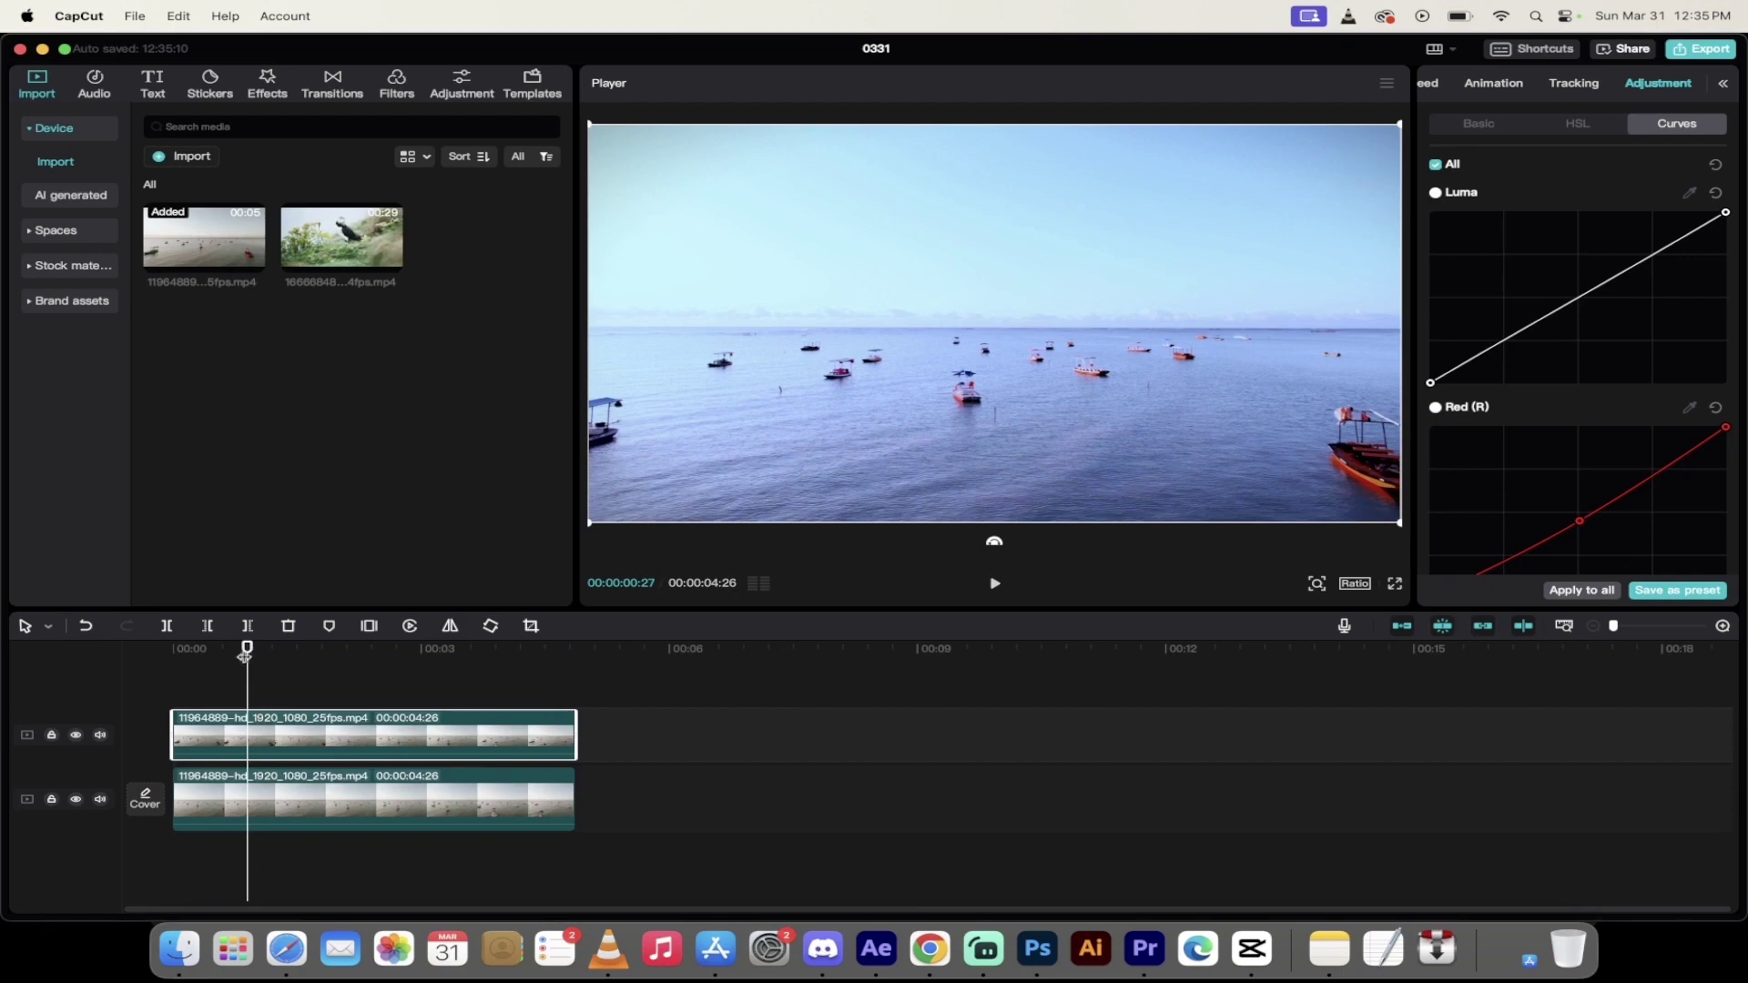
left_click_drag(247, 653, 266, 651)
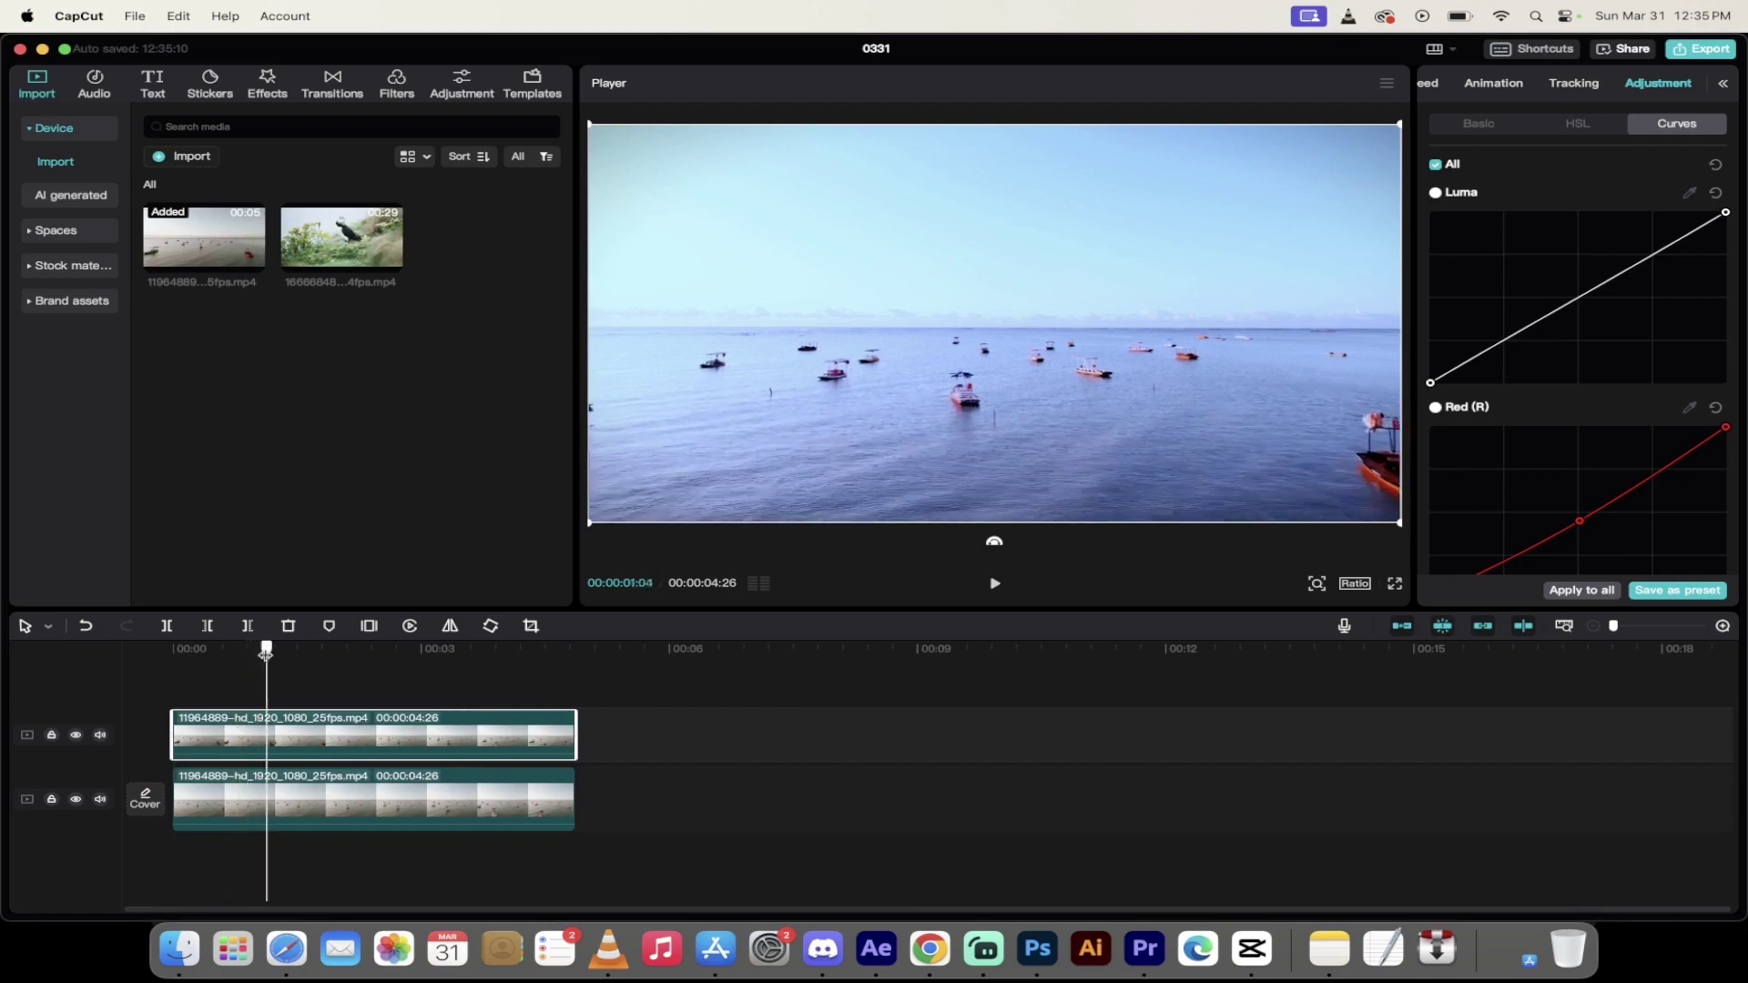
left_click(76, 735)
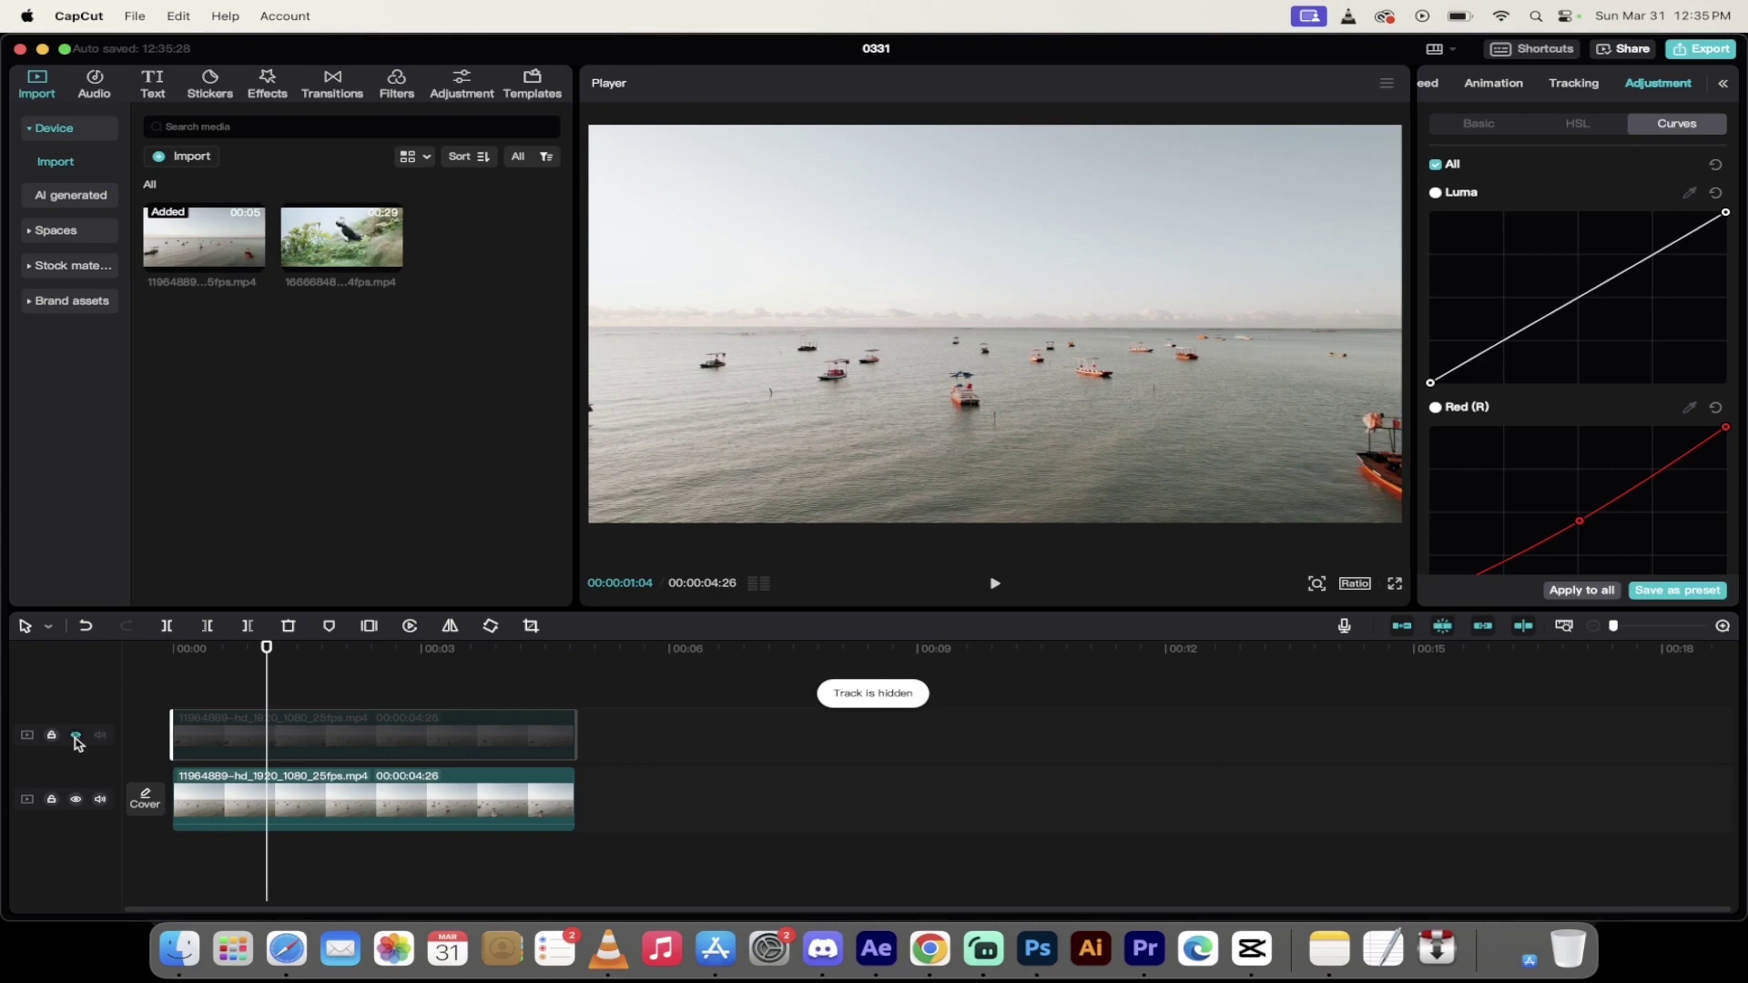
left_click(76, 738)
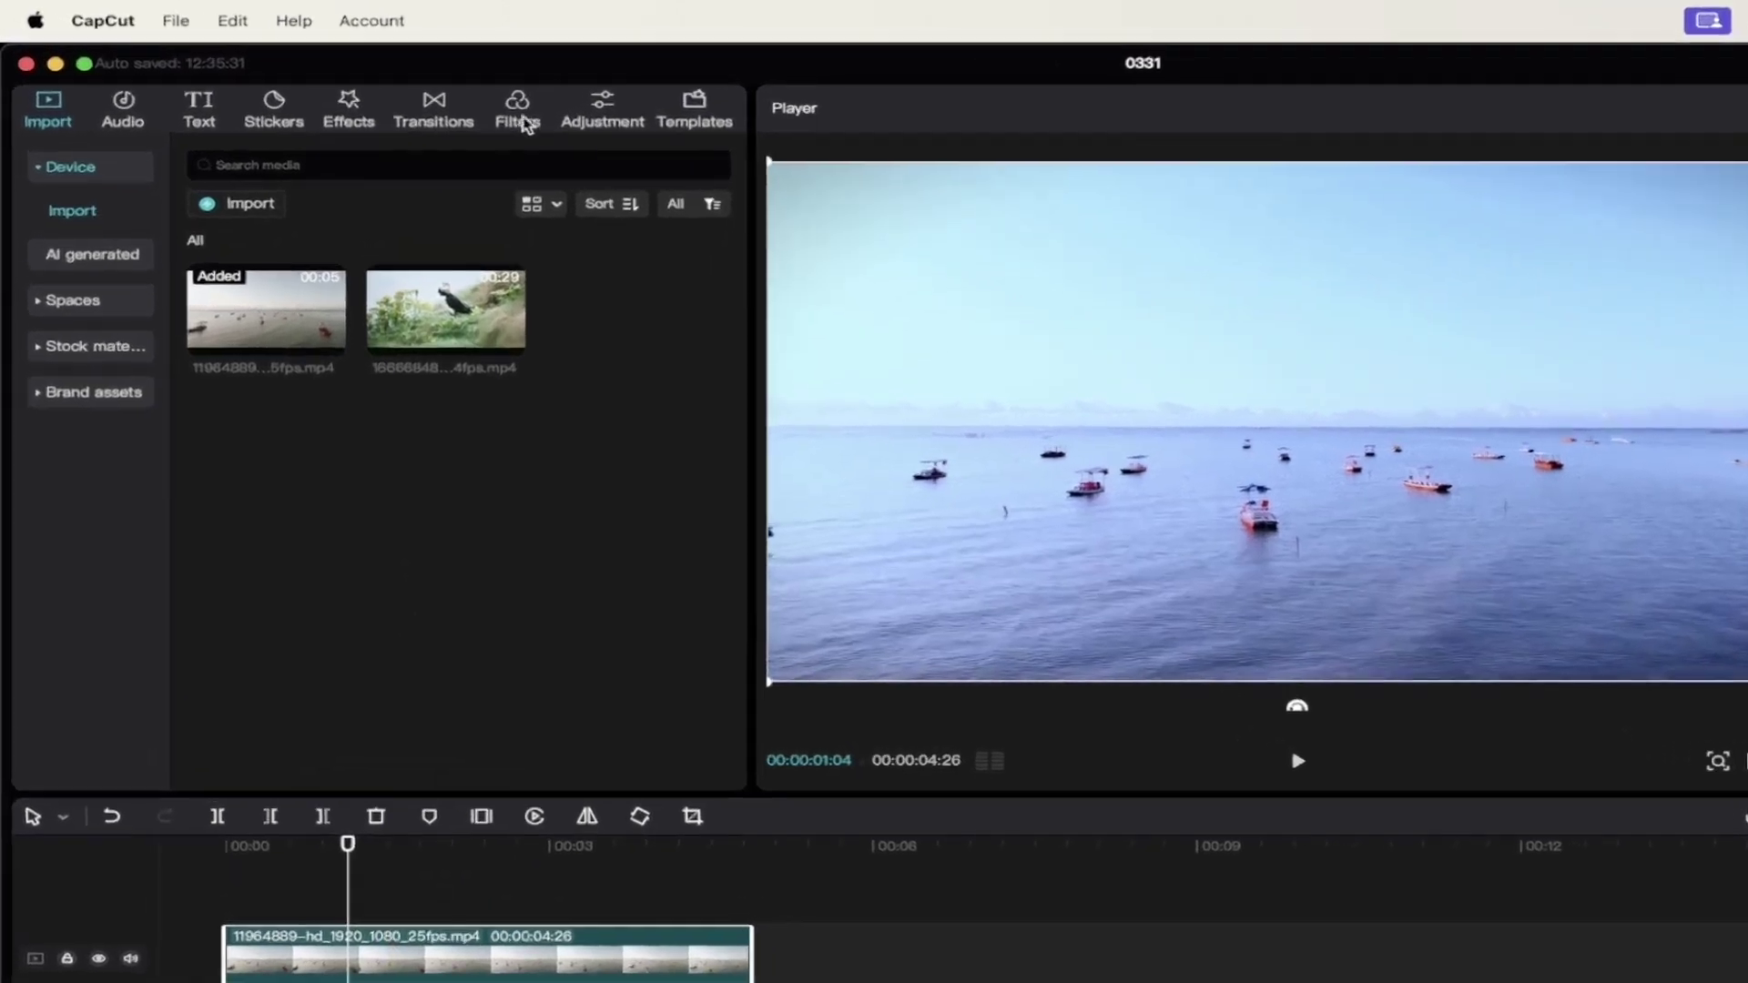
Place the Orange Blue filter on a track above both boat clips and extend it to the clips' end
left_click(520, 120)
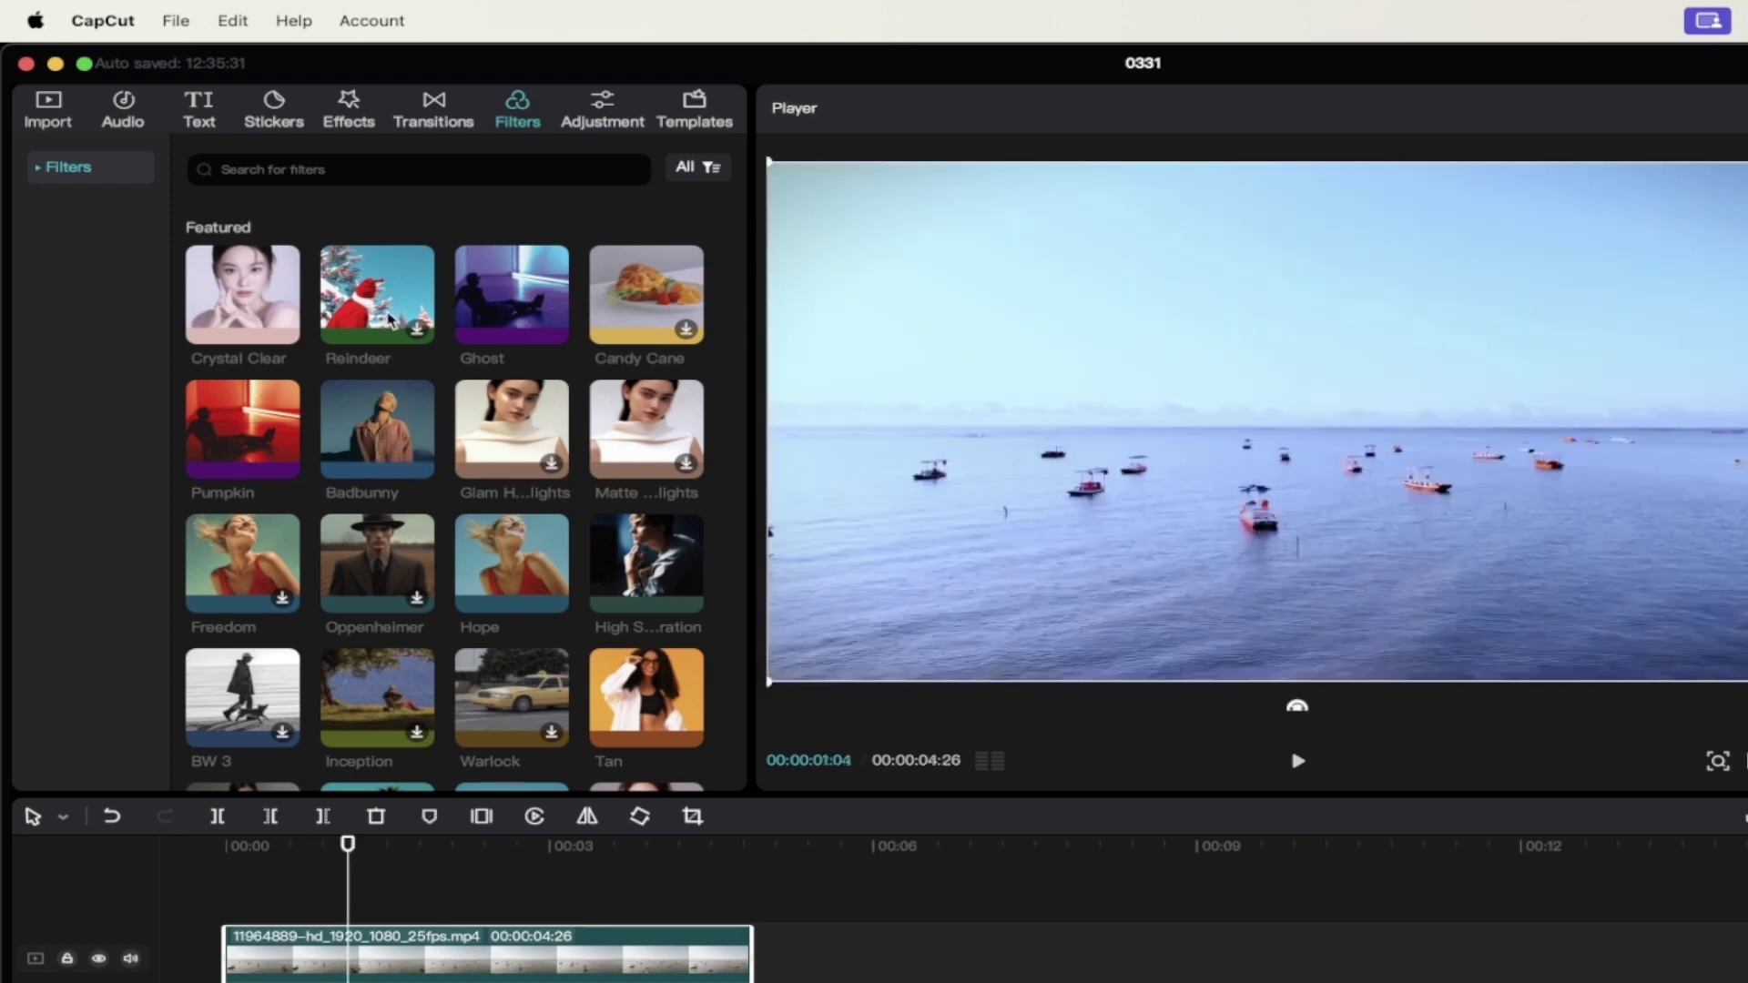
scroll(494, 284, "down", 1)
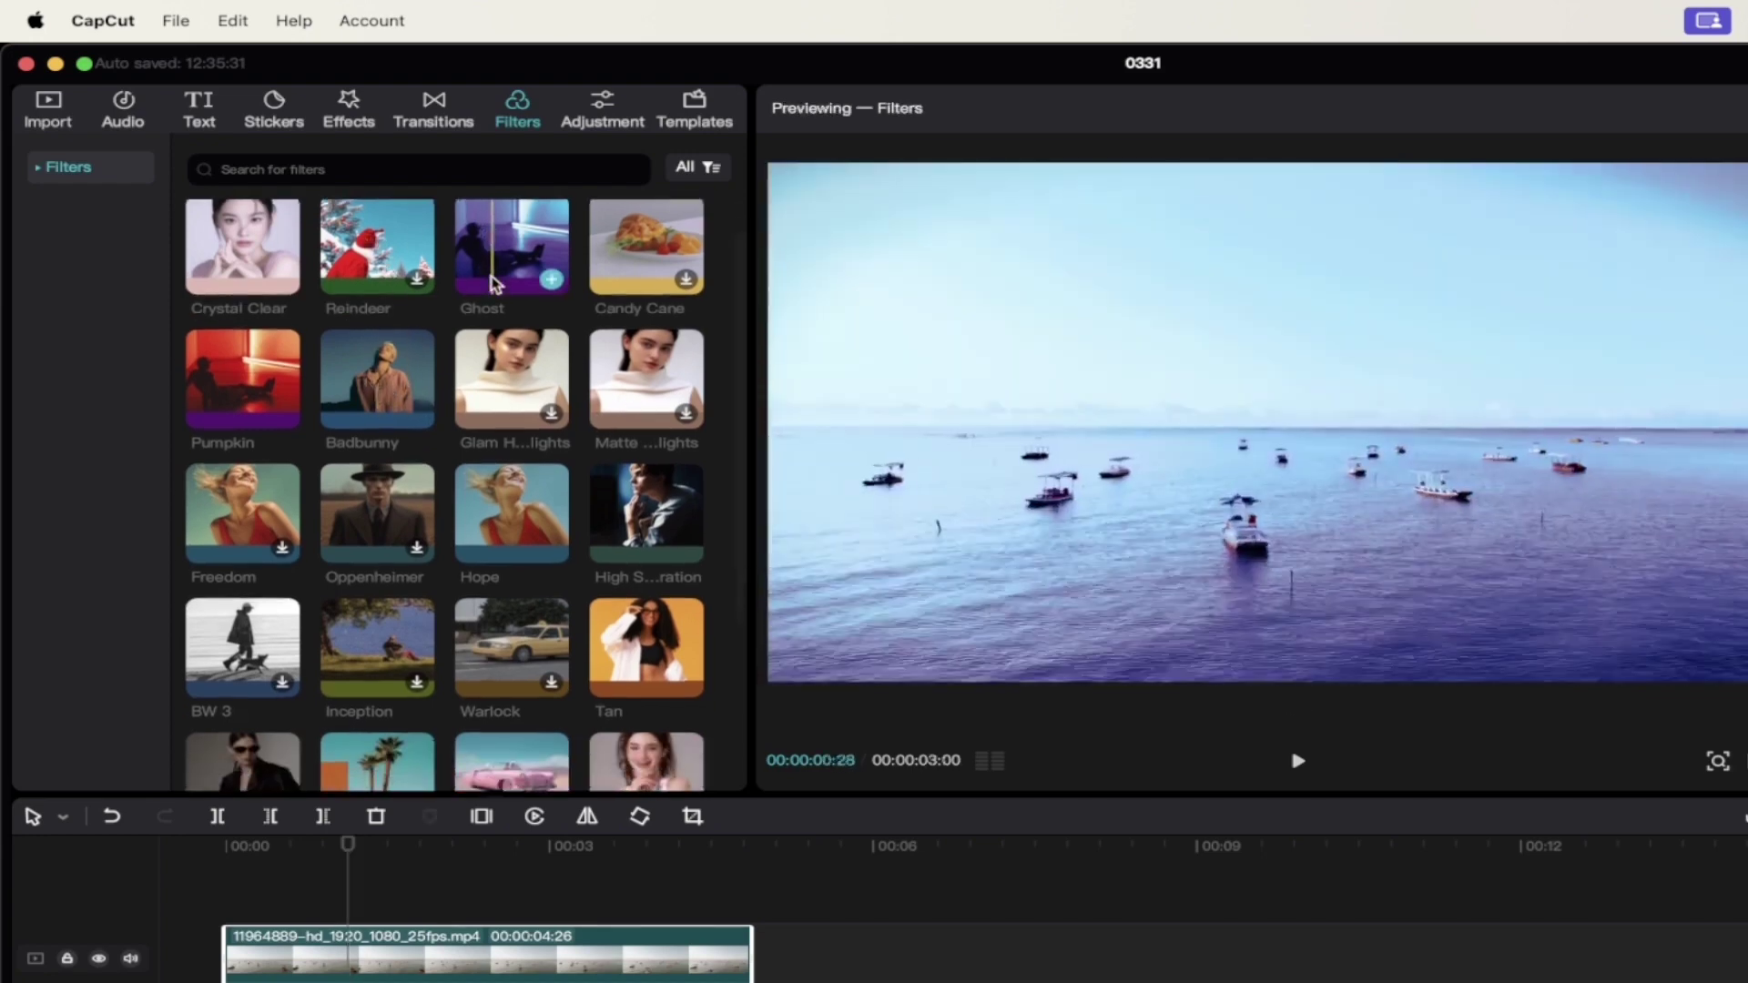
scroll(494, 284, "up", 1)
scroll(505, 282, "down", 2)
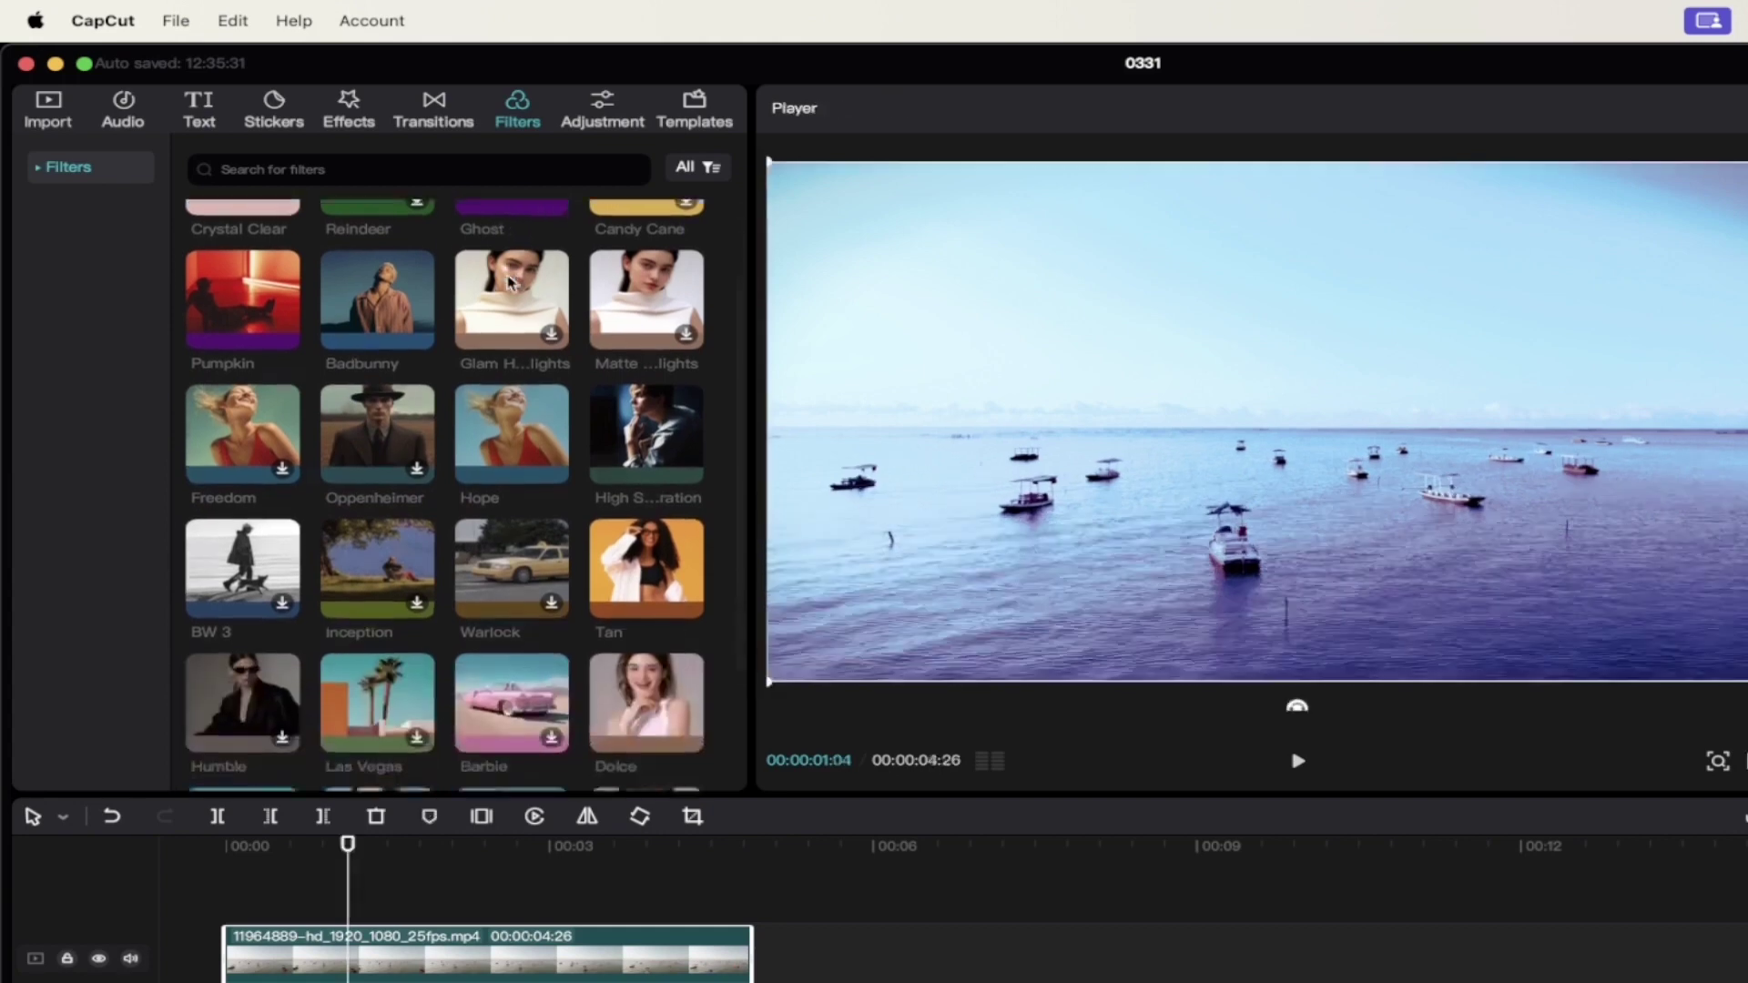
scroll(507, 364, "down", 2)
scroll(507, 401, "down", 3)
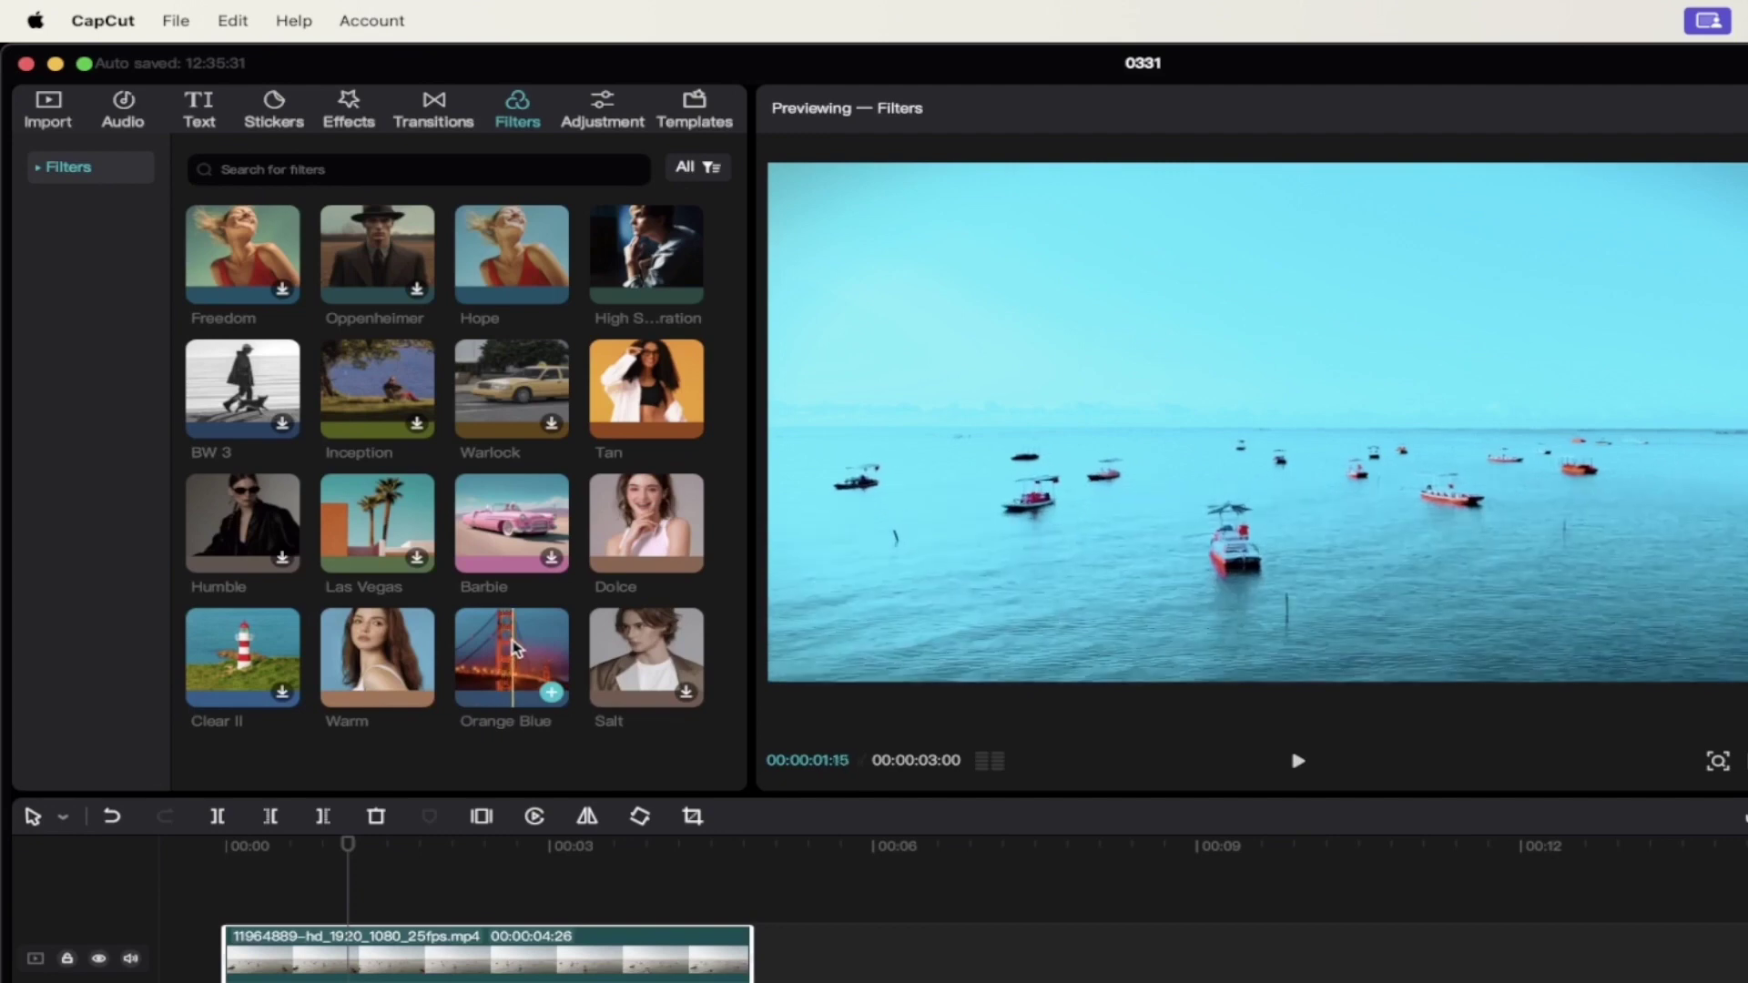
left_click_drag(516, 648, 229, 910)
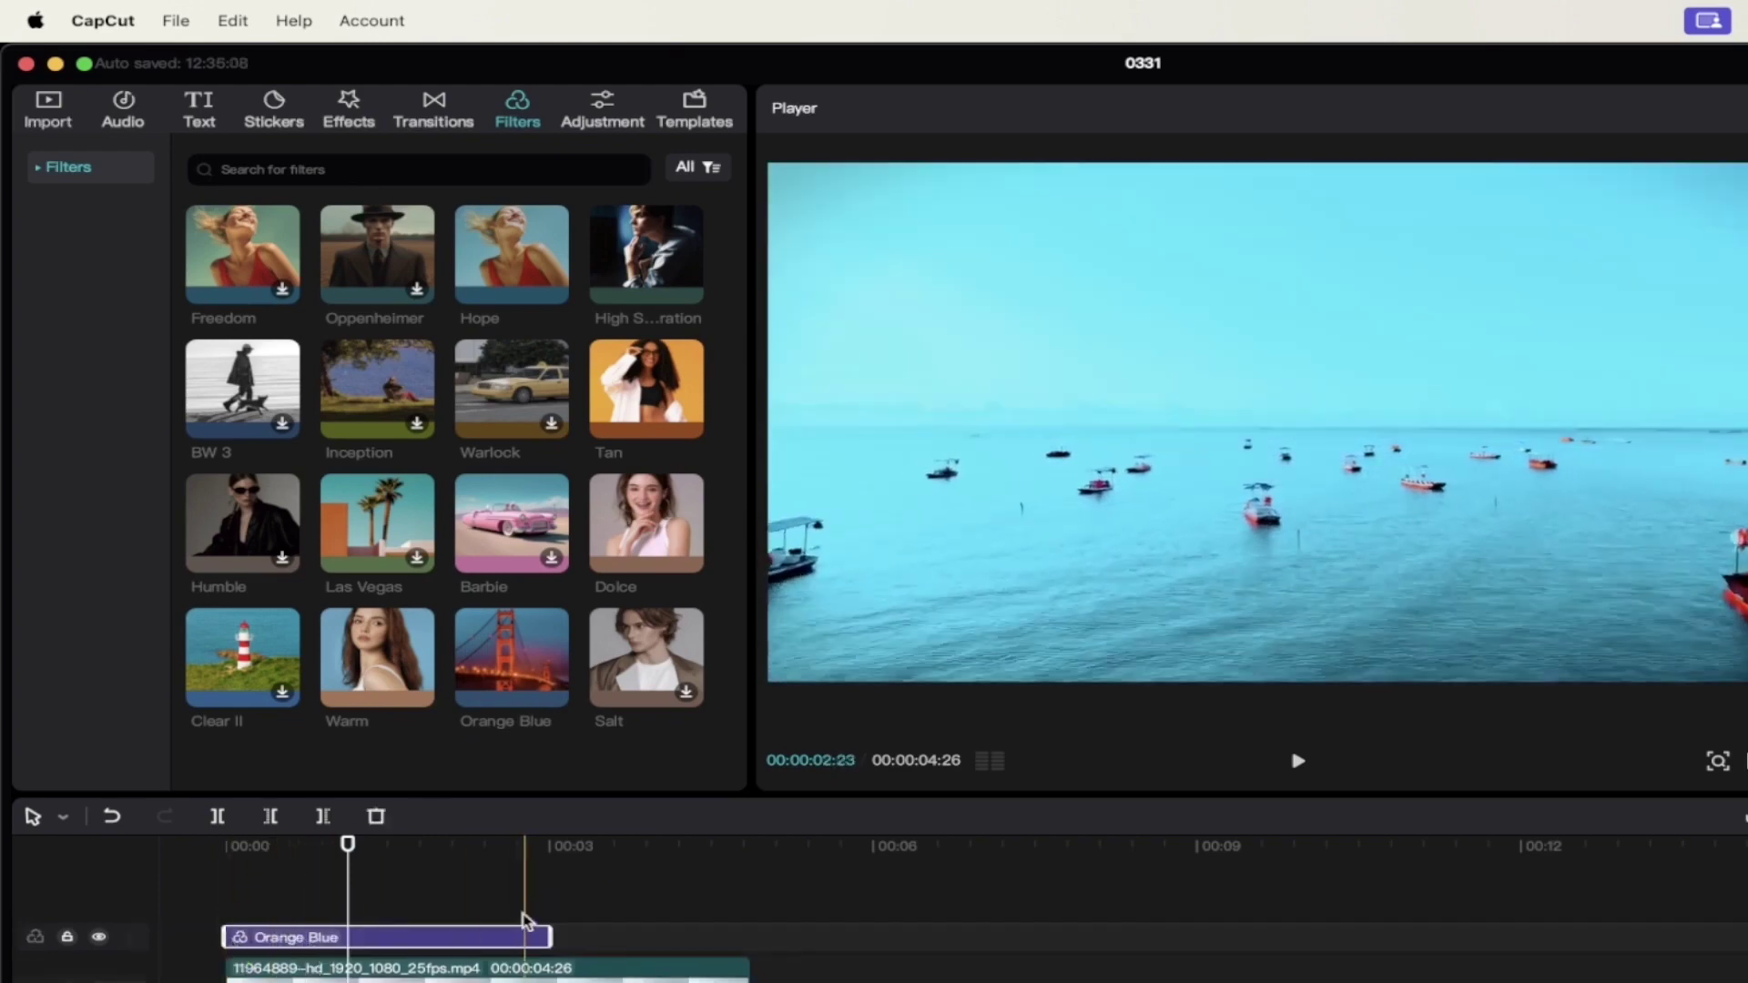
left_click_drag(550, 936, 749, 938)
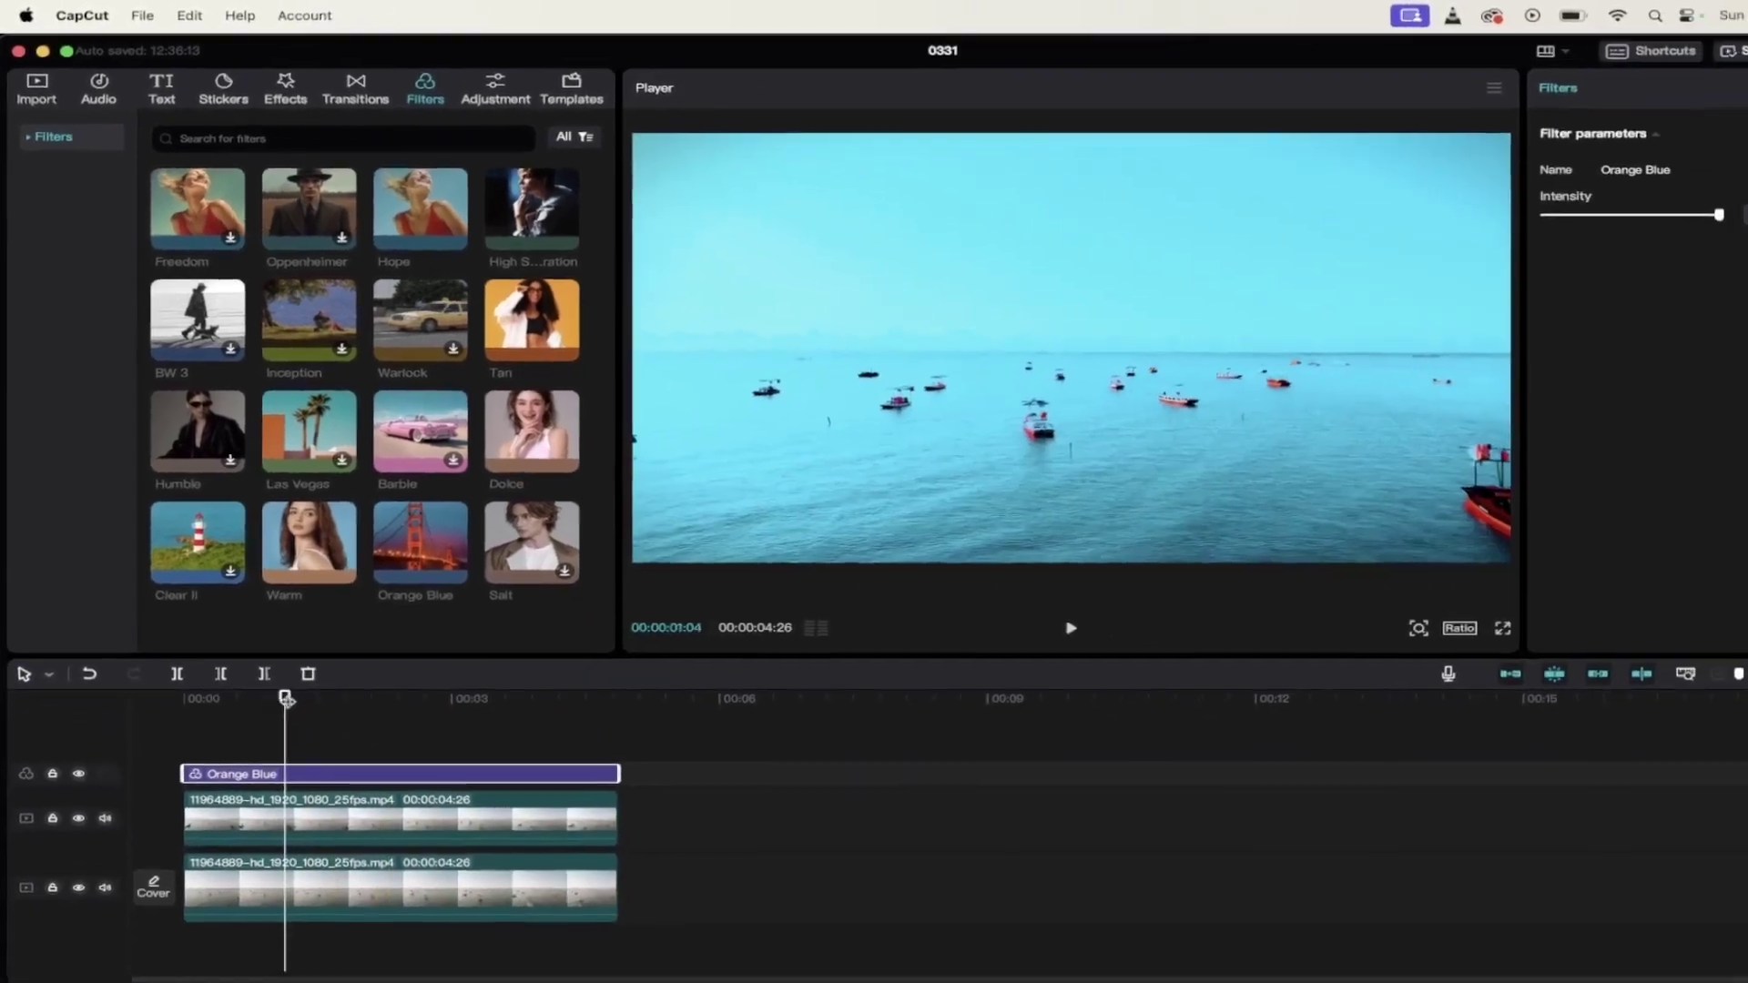
Reduce the Orange Blue filter's intensity to 19, judging the effect at 00:00:01:29
left_click_drag(287, 698, 359, 702)
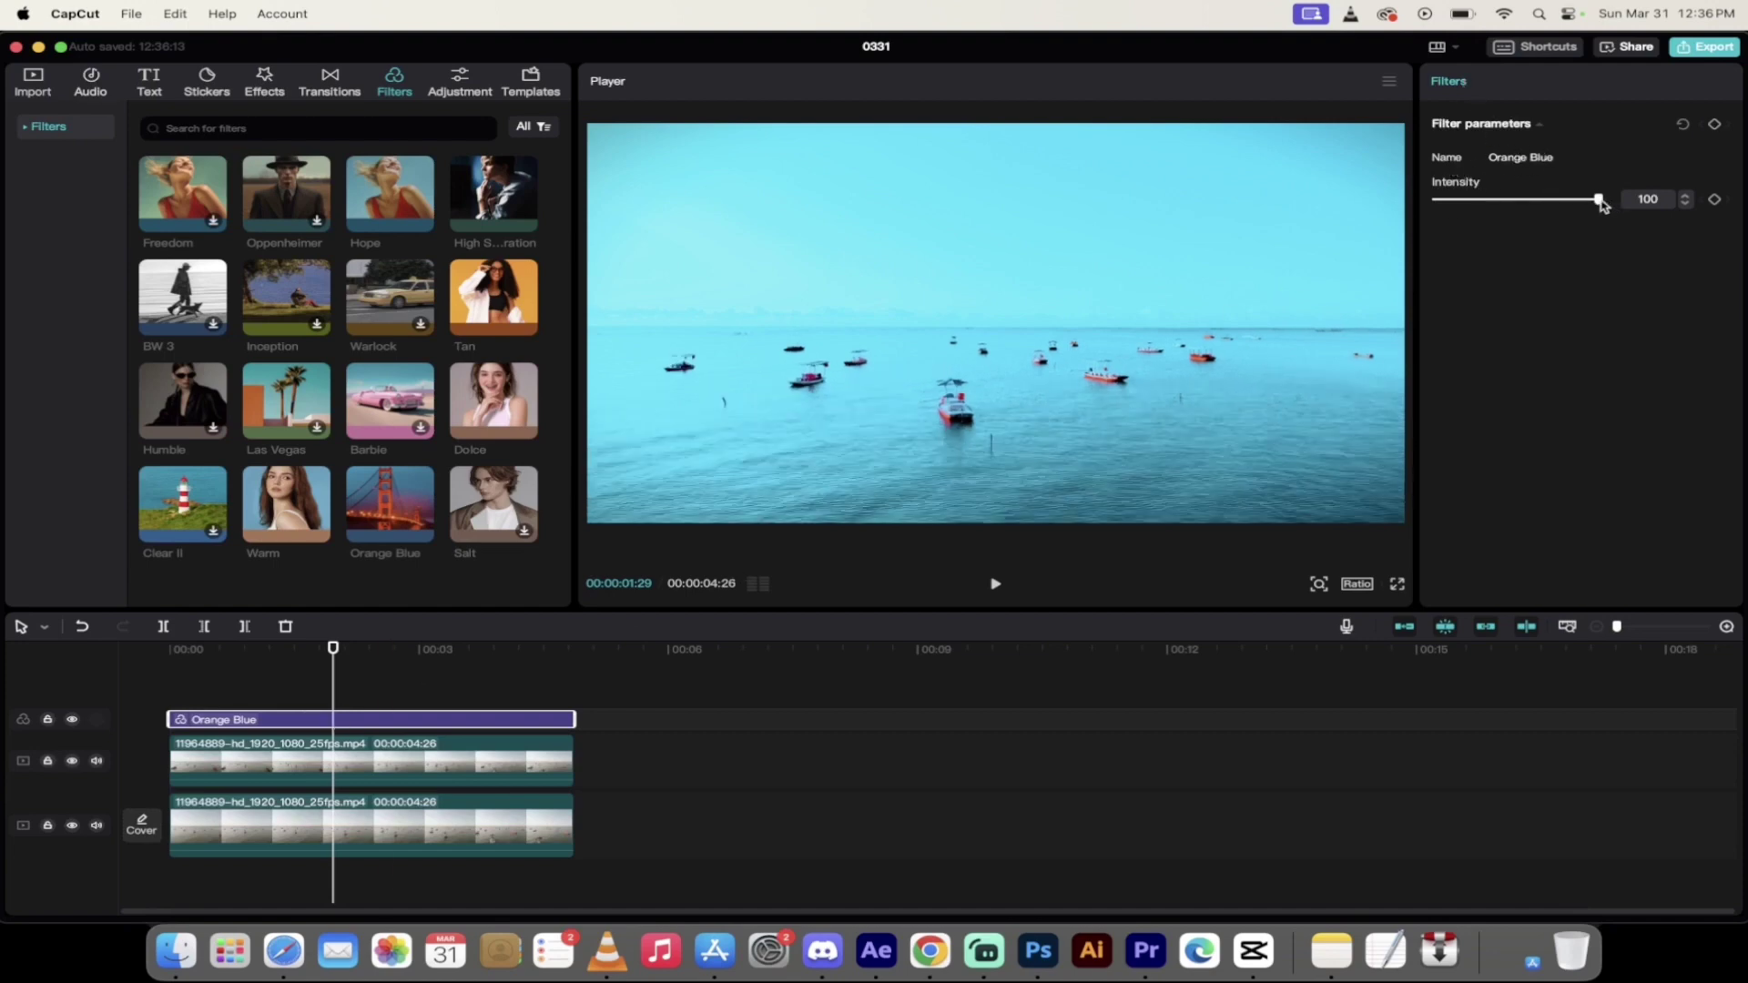
left_click_drag(1599, 202, 1467, 202)
mouse_move(1470, 202)
left_mouse_down()
mouse_move(1536, 202)
mouse_move(1449, 204)
mouse_move(1467, 208)
left_mouse_up()
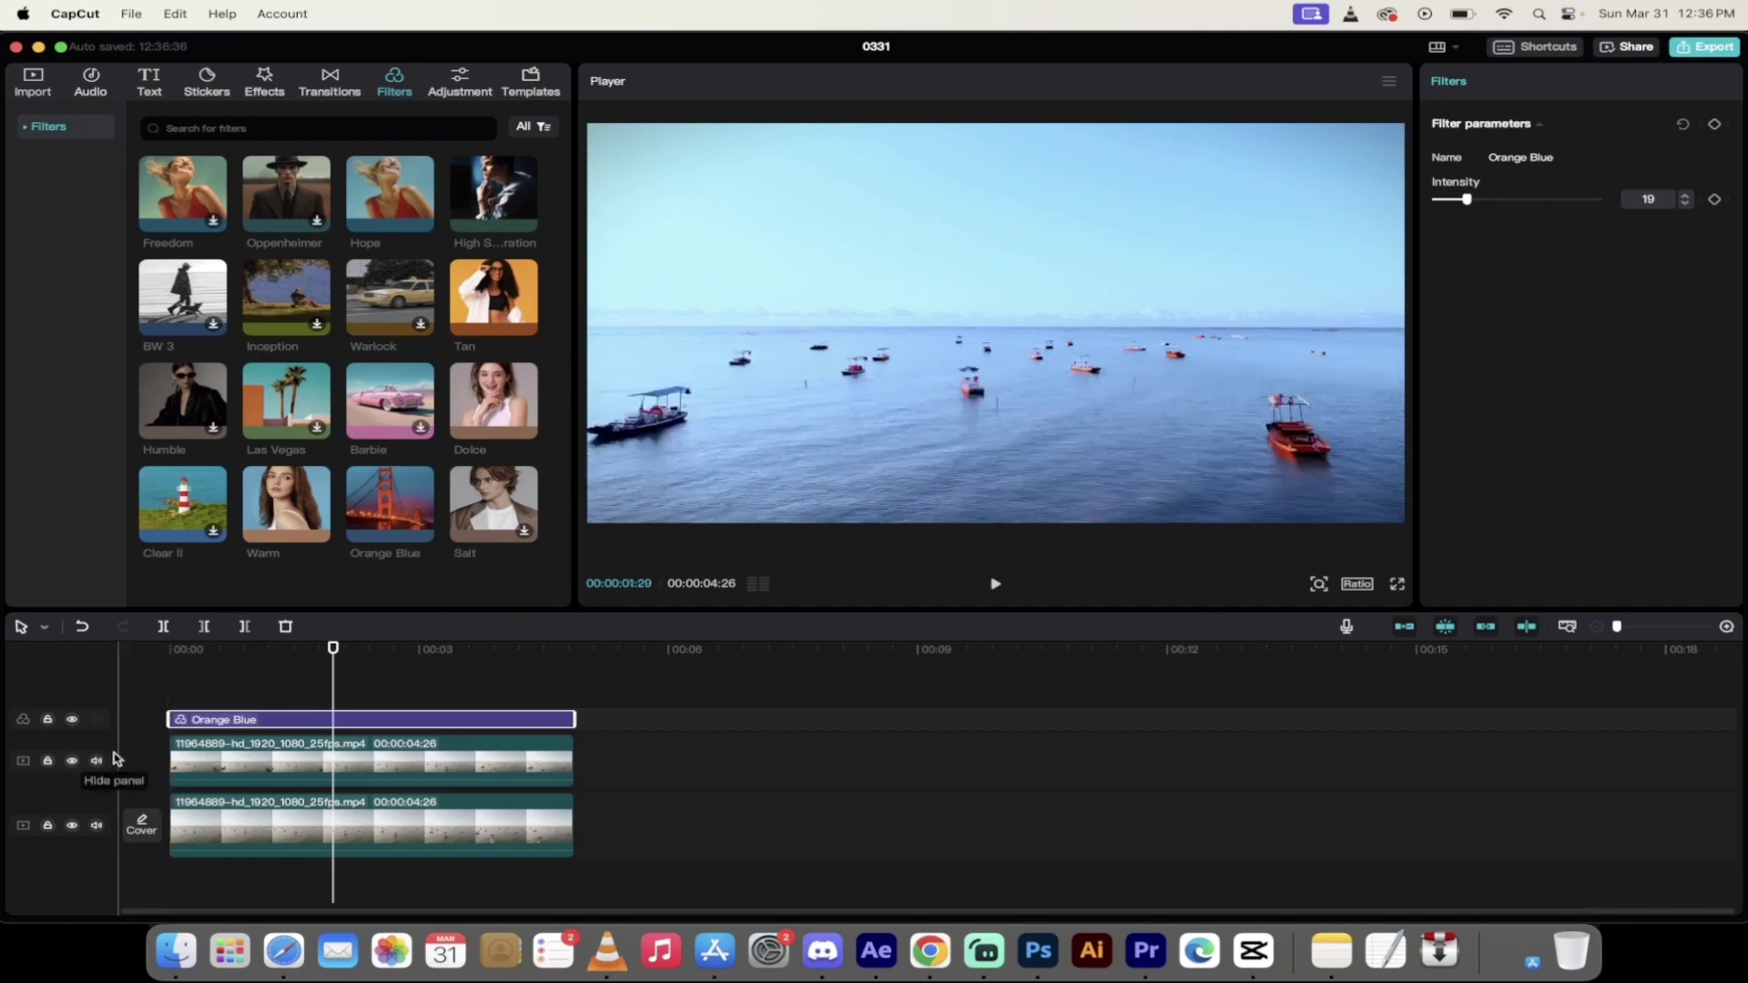
Compare the full grade with the original by hiding the filter and upper clip tracks, then showing both again
left_click(72, 721)
left_click(73, 762)
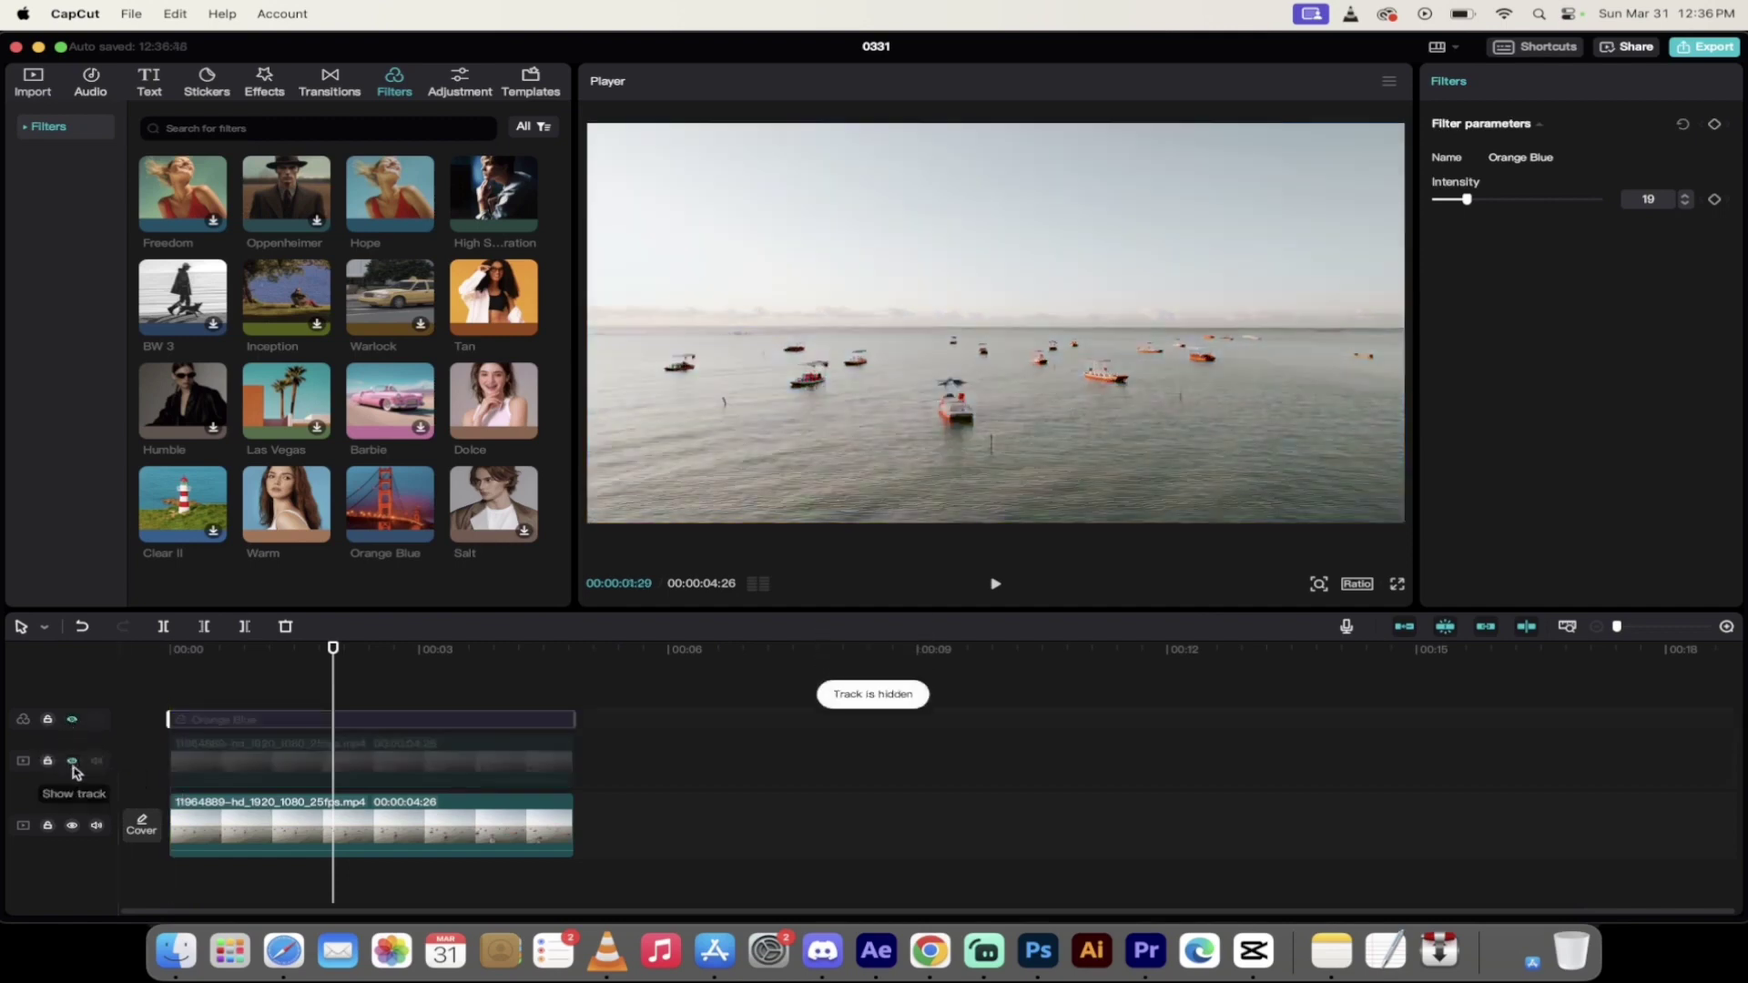
left_click(73, 762)
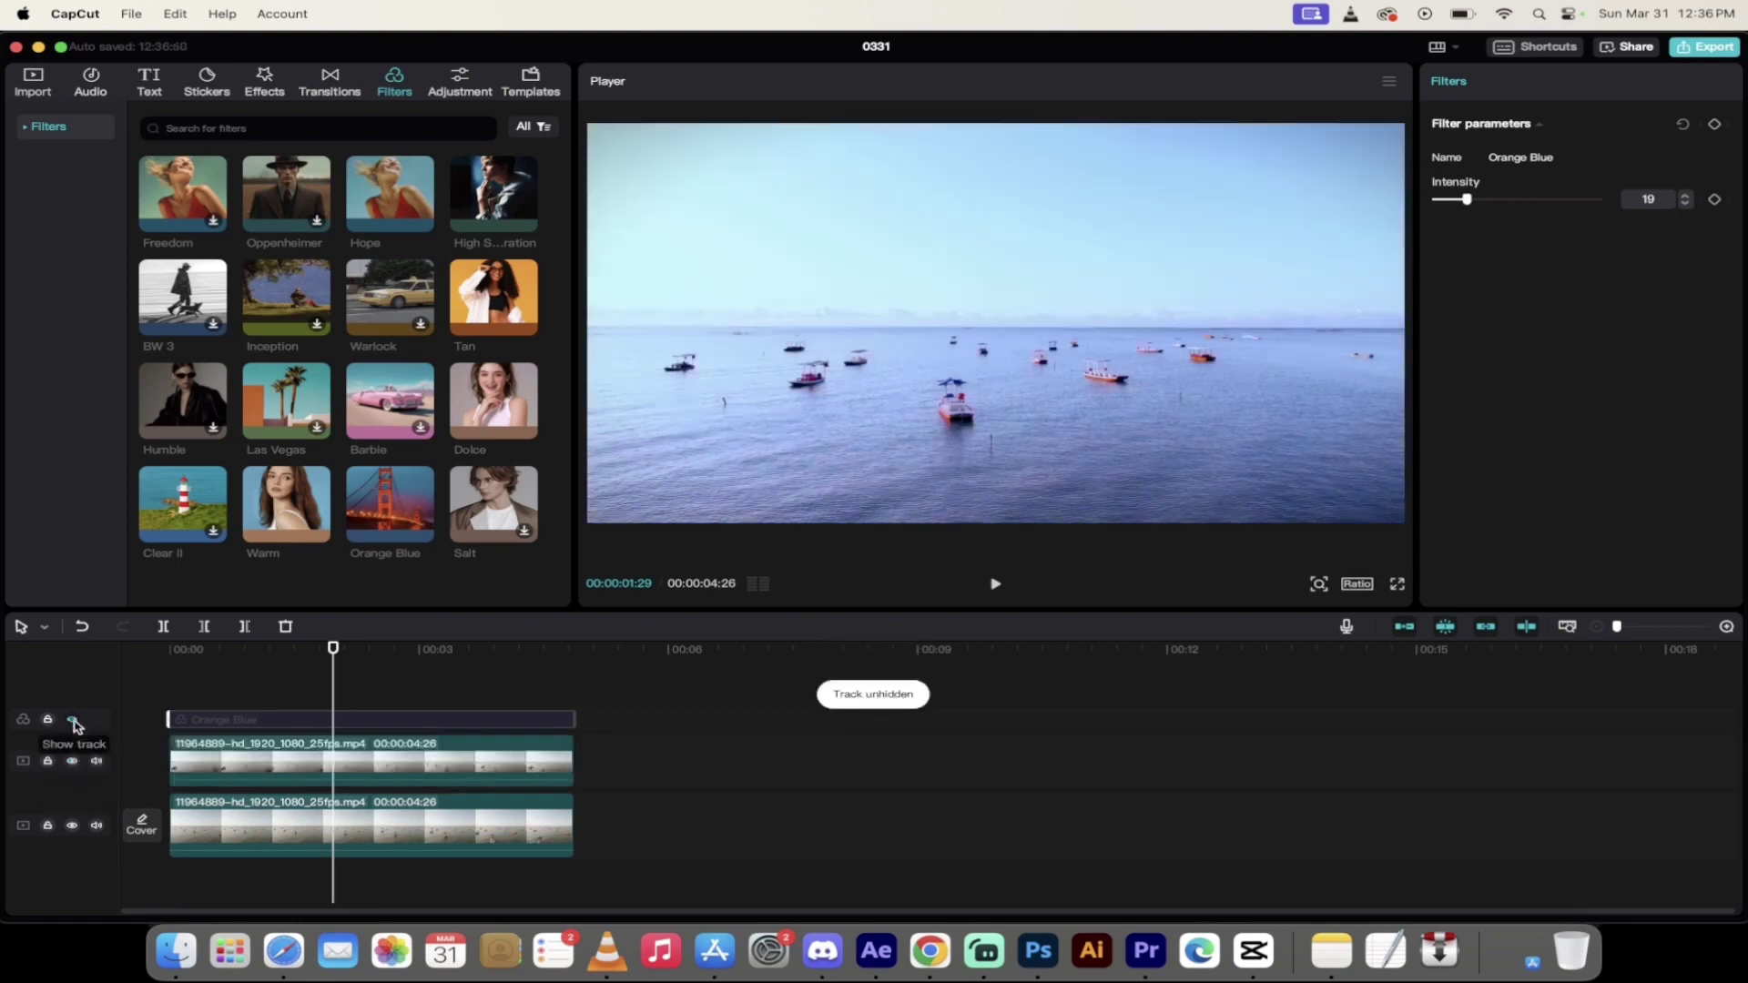
left_click(72, 720)
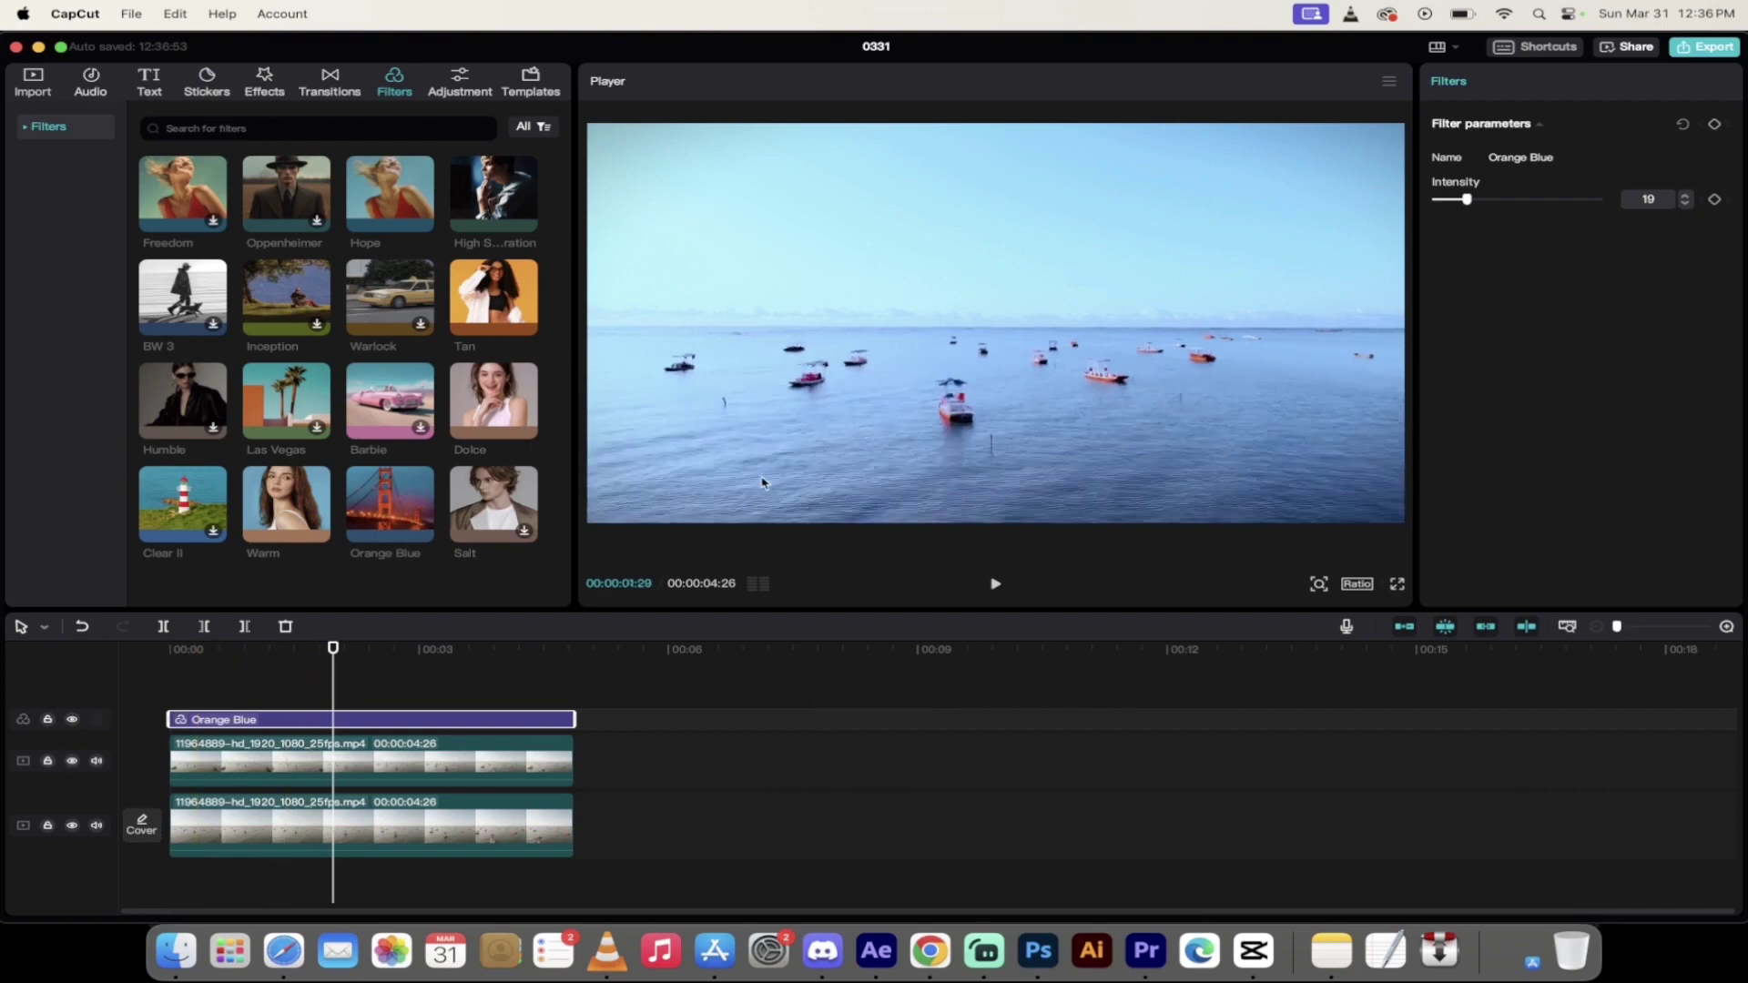
Refine the upper boat clip's basic colour adjustments with Temp -29 and Tint -12
left_click(314, 761)
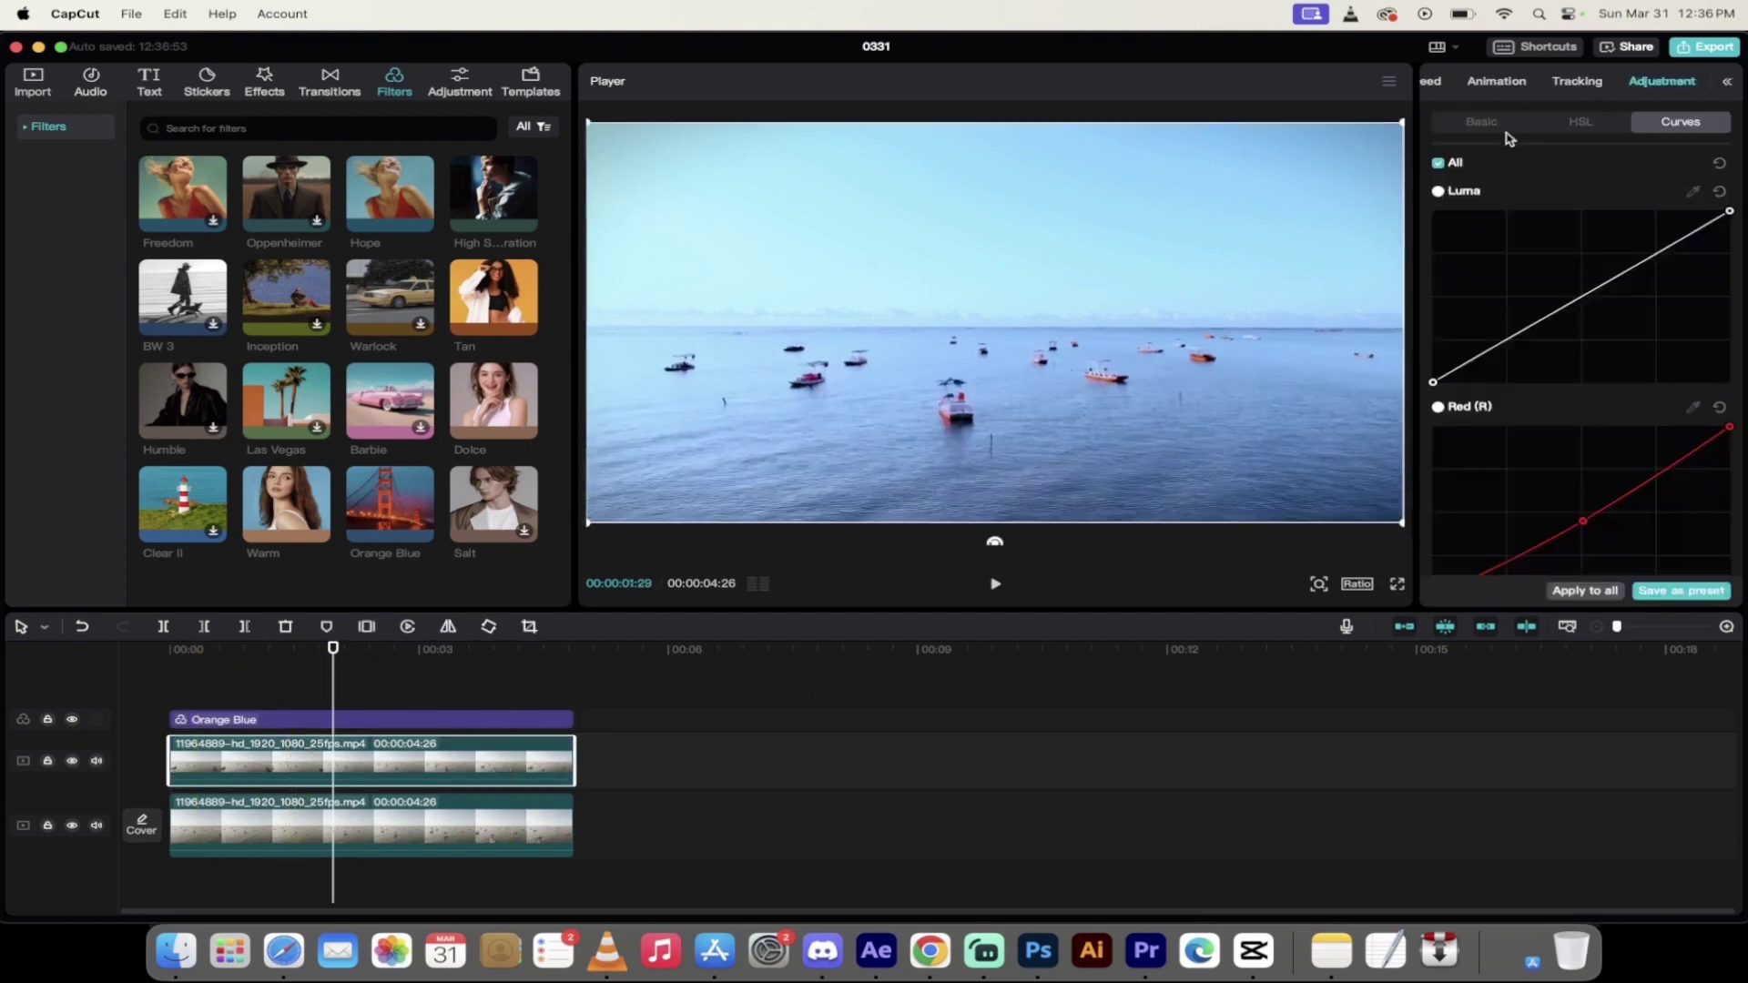
left_click(1500, 130)
scroll(1534, 336, "down", 1)
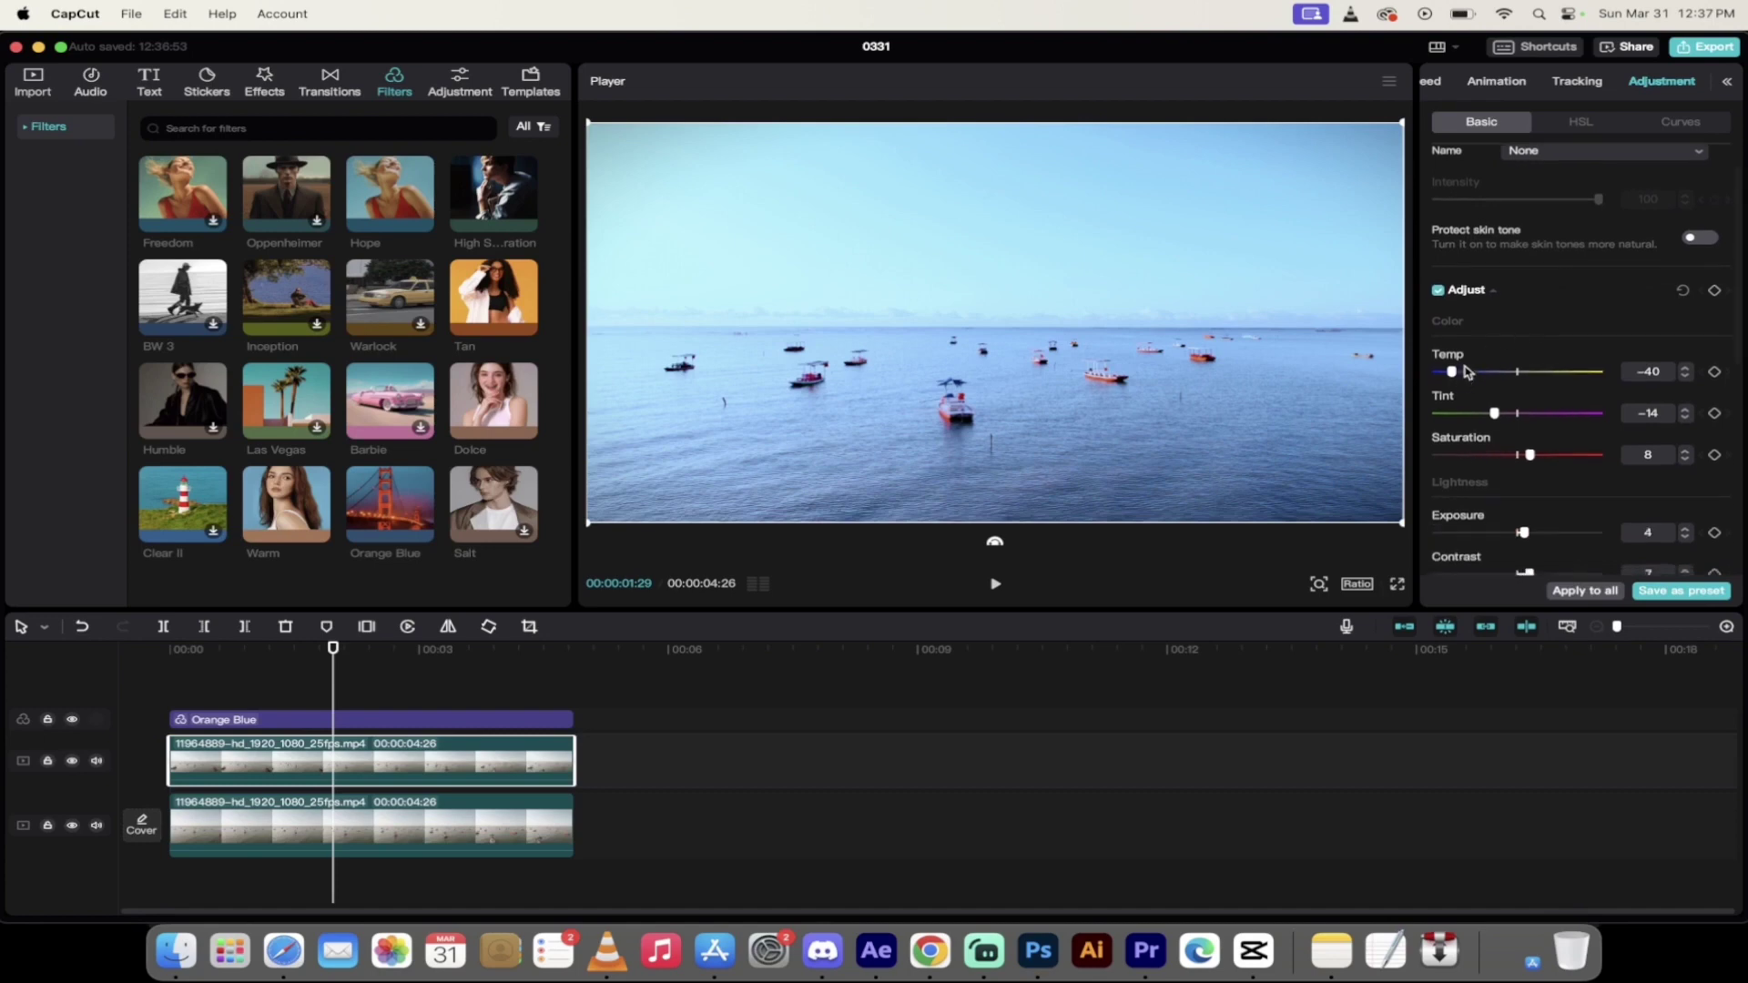
left_click_drag(1457, 375, 1496, 416)
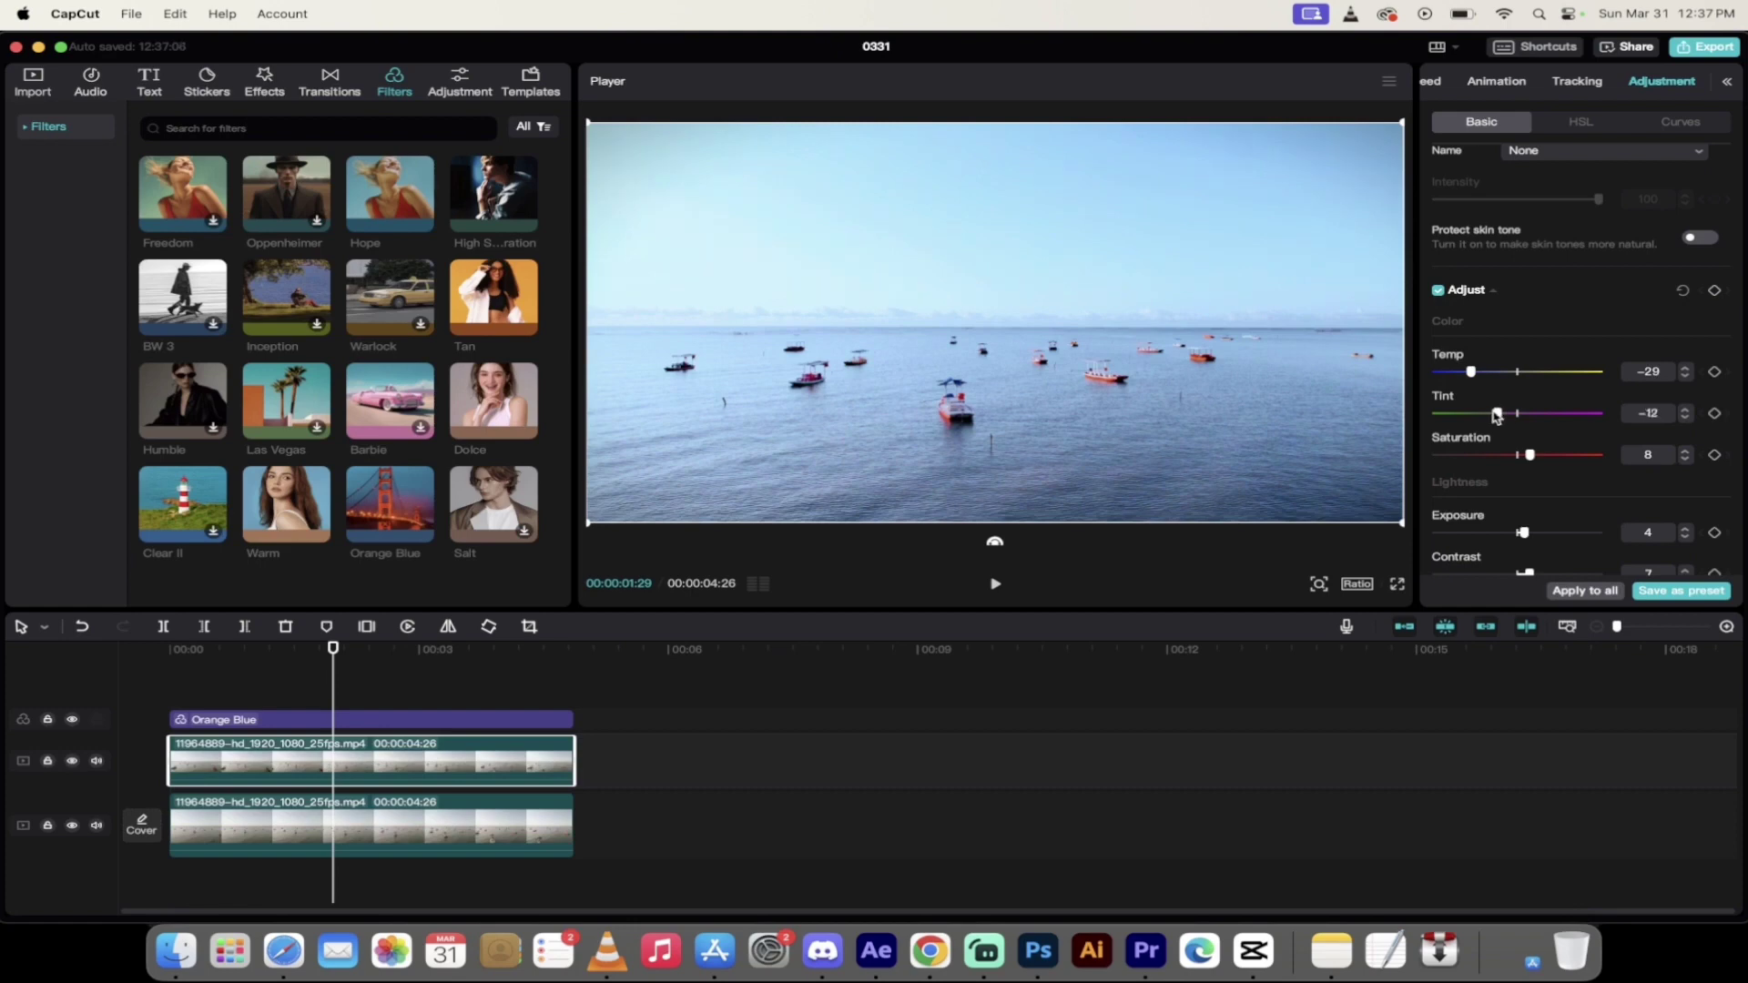